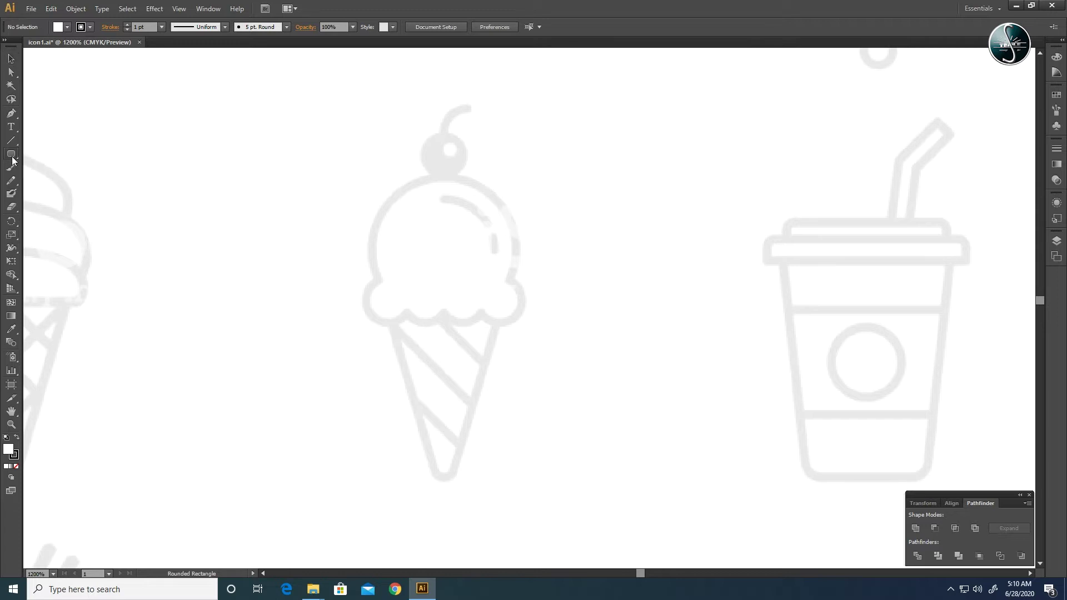
# - Draw a circle about 21.5 pt wide over the sketched ice cream scoop and remove its fill
pyautogui.keyDown('alt'); pyautogui.click(12, 159); pyautogui.keyUp('alt')
pyautogui.moveTo(384, 194); pyautogui.dragTo(529, 278)
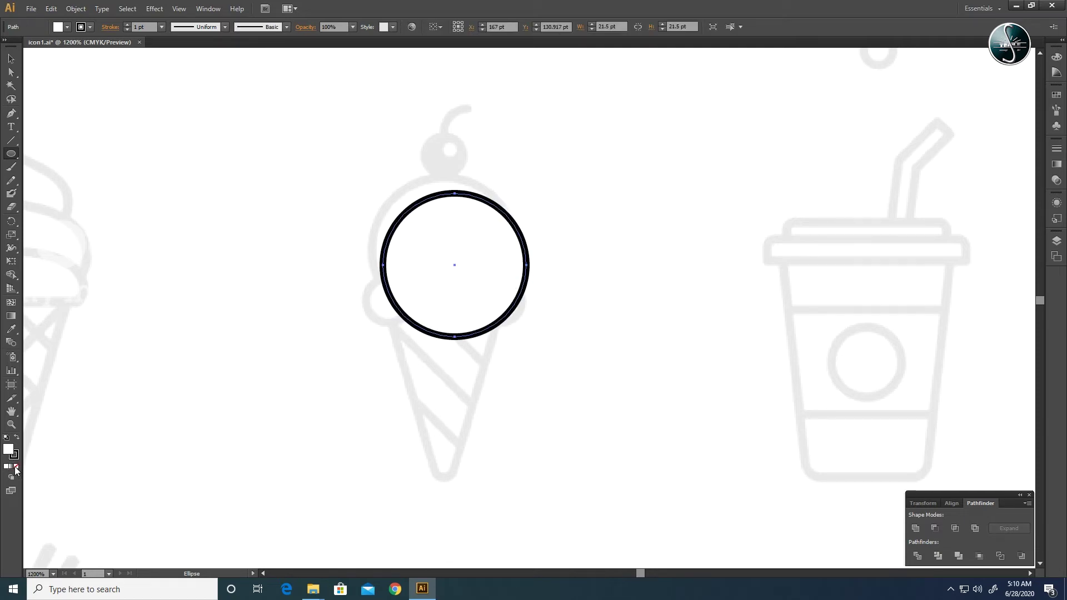
pyautogui.click(16, 467)
# - Move the circle so that it lines up with the outline of the sketched scoop
pyautogui.press('v')
pyautogui.moveTo(411, 203); pyautogui.dragTo(398, 187)
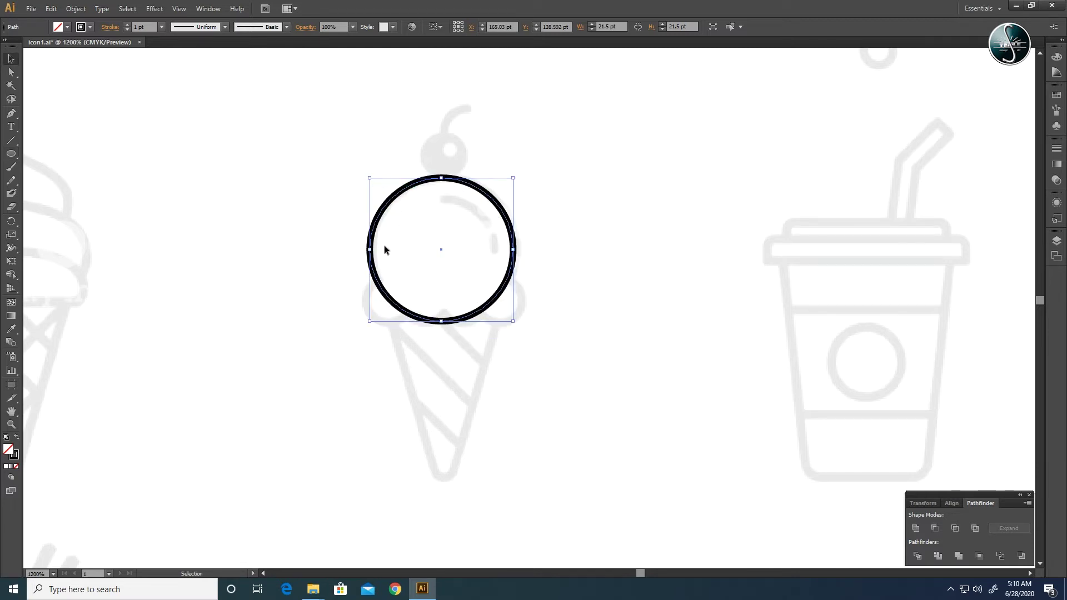
pyautogui.click(529, 253)
pyautogui.moveTo(508, 277); pyautogui.dragTo(511, 268)
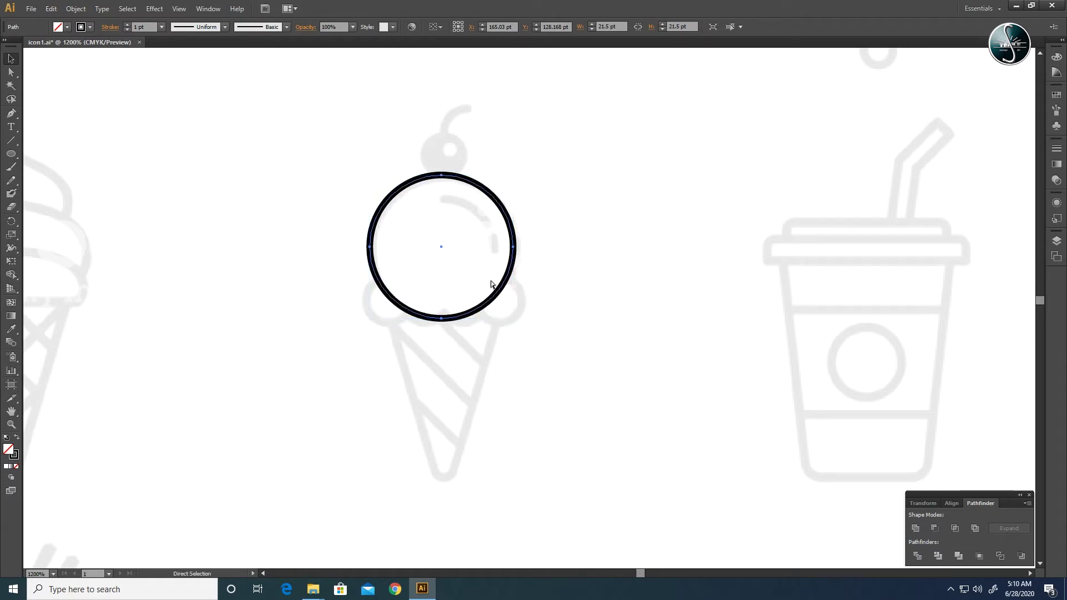
pyautogui.hotkey('ctrl', '+')
pyautogui.moveTo(469, 311); pyautogui.dragTo(472, 312)
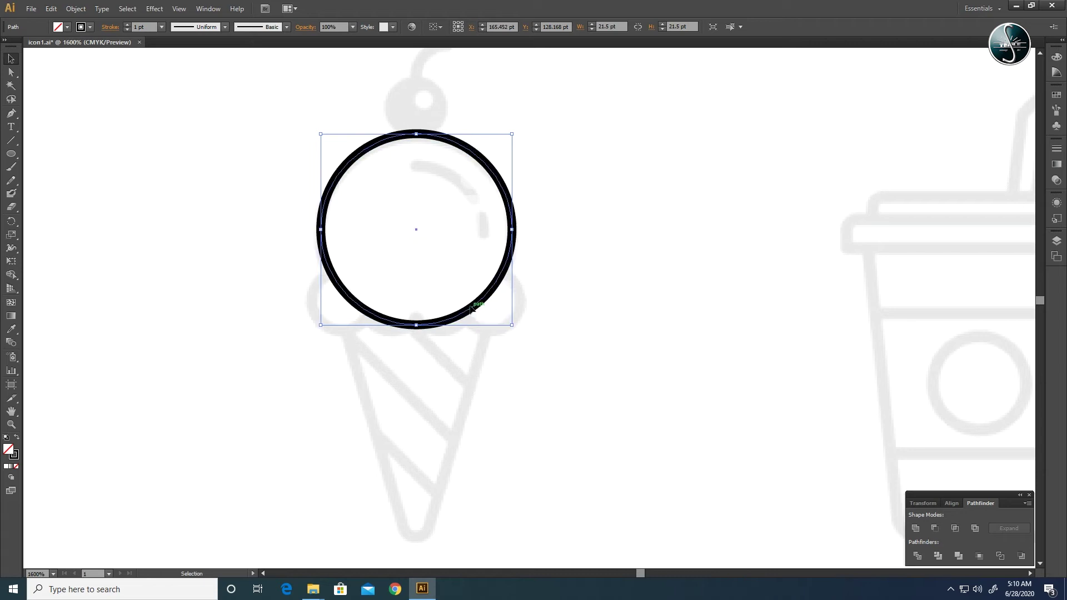
# - Add two small circles about 7 pt wide over the lobes at the scoop's lower left and lower right edges
pyautogui.click(542, 305)
pyautogui.moveTo(472, 314); pyautogui.dragTo(357, 330)
pyautogui.click(474, 410)
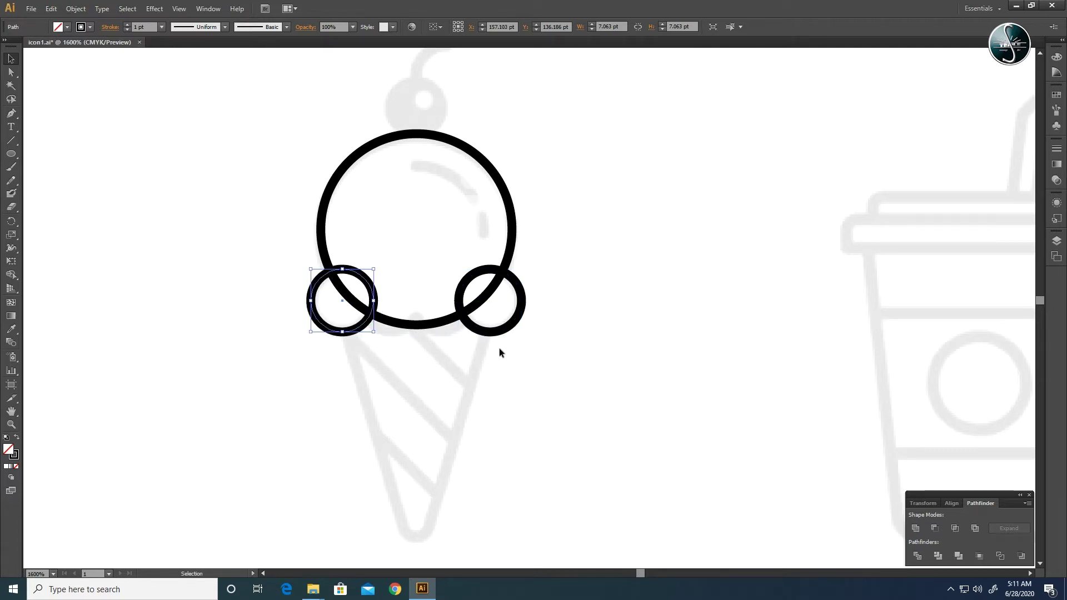
pyautogui.moveTo(266, 219); pyautogui.dragTo(611, 315)
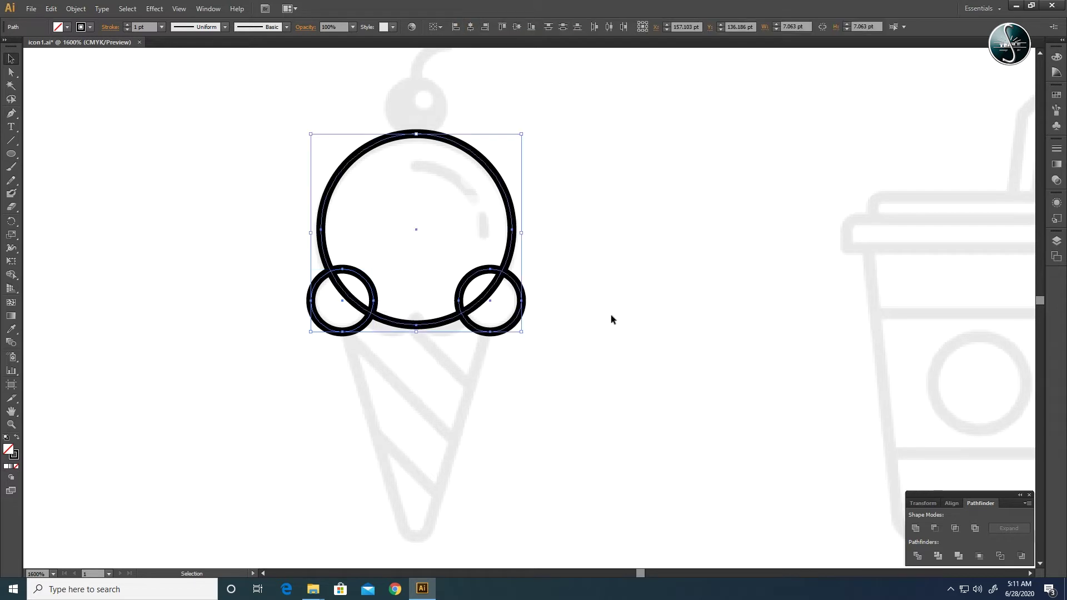
pyautogui.moveTo(492, 298); pyautogui.dragTo(734, 247)
pyautogui.click(584, 336)
pyautogui.hotkey('ctrl', 'z')
pyautogui.click(408, 342)
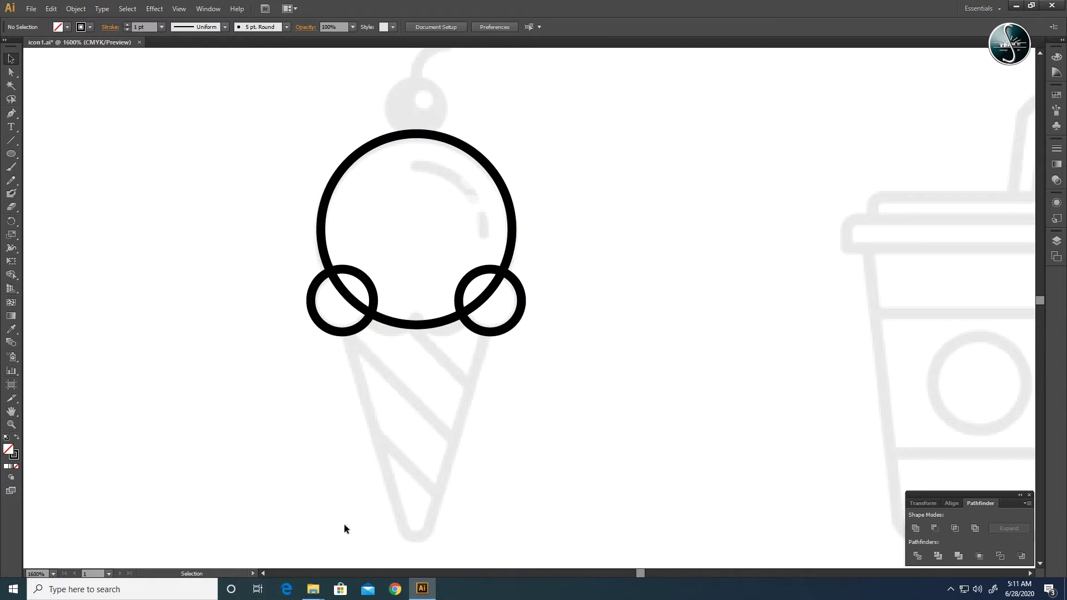
# - Save the document and draw an unfilled rectangle about 21.9 by 26.9 pt between the sketched cone and cup
pyautogui.press('a')
pyautogui.hotkey('ctrl', 's')
pyautogui.keyDown('alt'); pyautogui.click(16, 157); pyautogui.keyUp('alt')
pyautogui.keyDown('alt'); pyautogui.click(18, 158); pyautogui.keyUp('alt')
pyautogui.keyDown('alt'); pyautogui.click(16, 157); pyautogui.keyUp('alt')
pyautogui.keyDown('alt'); pyautogui.click(16, 157); pyautogui.keyUp('alt')
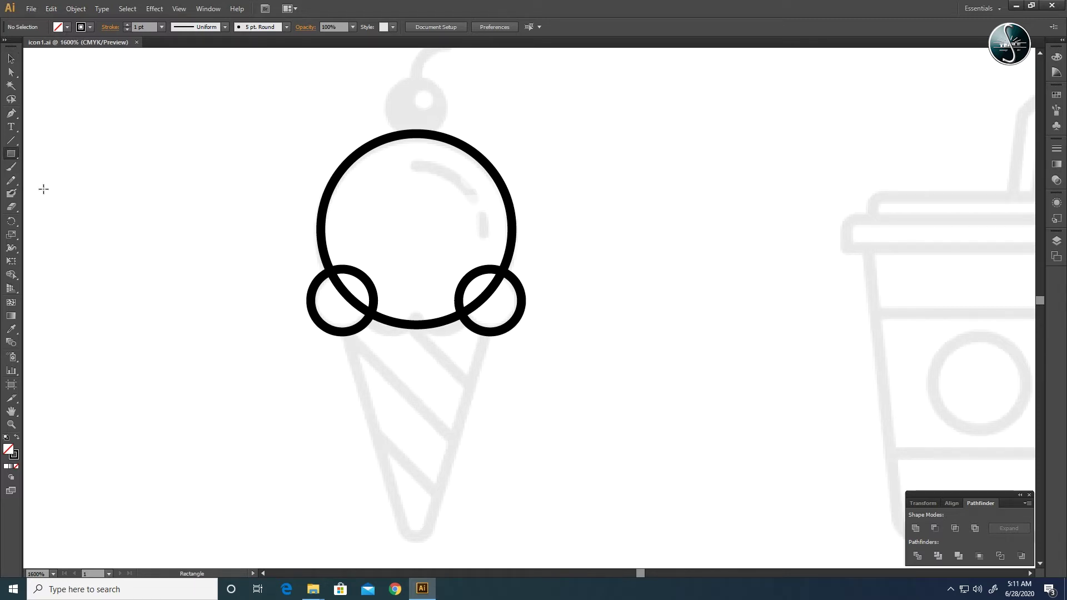
pyautogui.moveTo(573, 379); pyautogui.dragTo(459, 352)
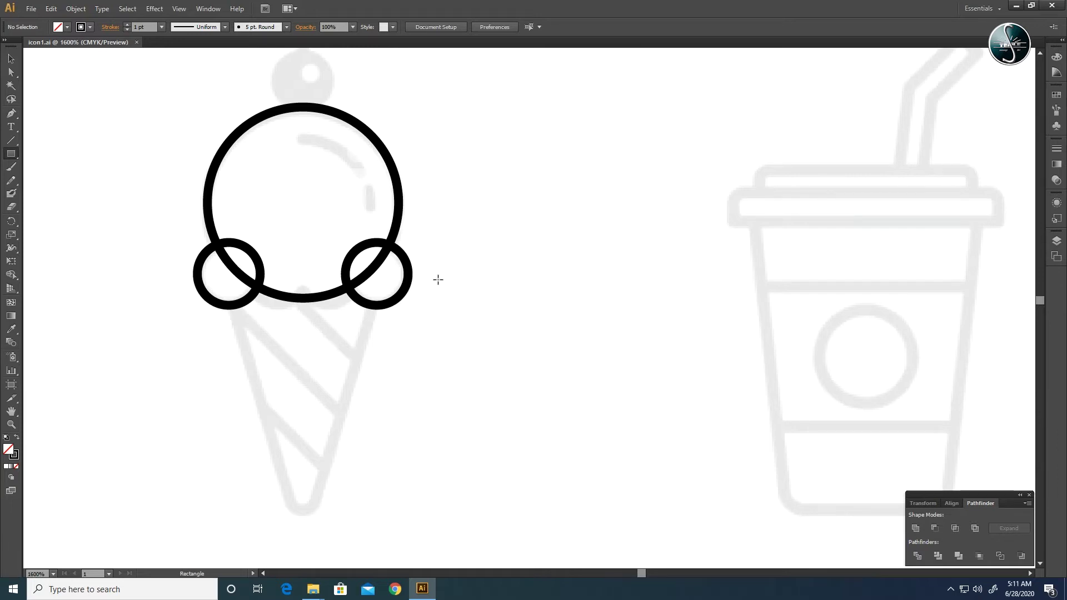
pyautogui.moveTo(442, 277); pyautogui.dragTo(637, 517)
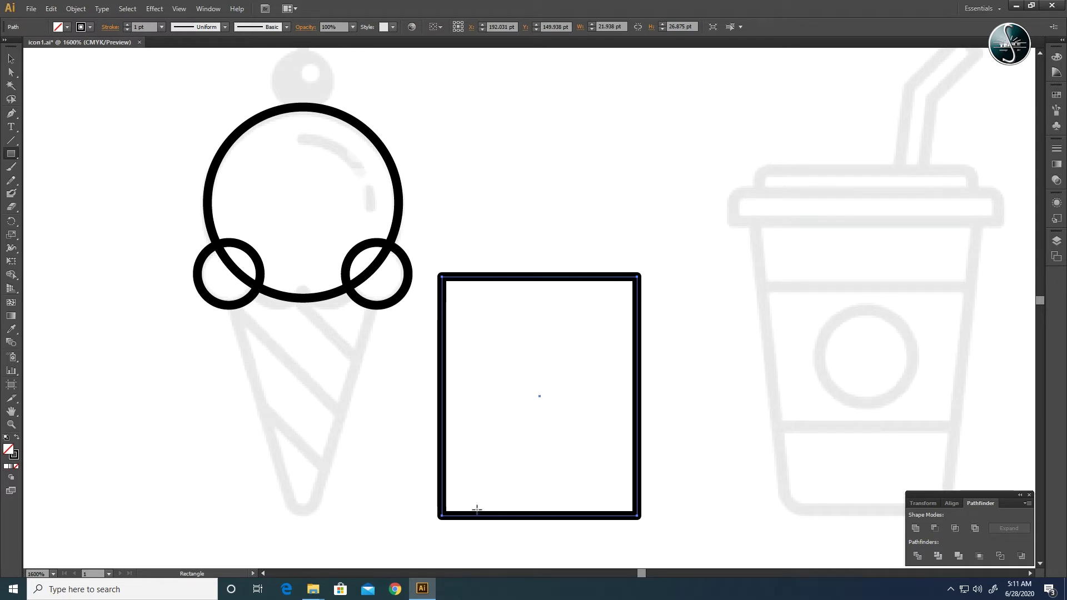
# - Bring the rectangle's two bottom corner points together near the middle of its base to form a downward-pointing triangle
pyautogui.press('v')
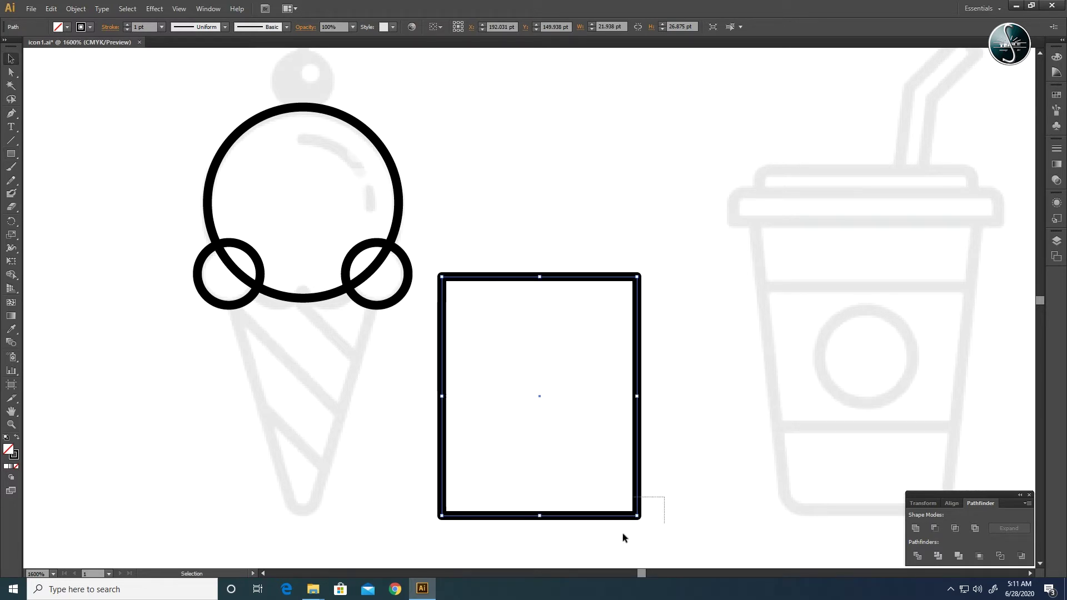
pyautogui.click(11, 72)
pyautogui.moveTo(658, 499); pyautogui.dragTo(602, 540)
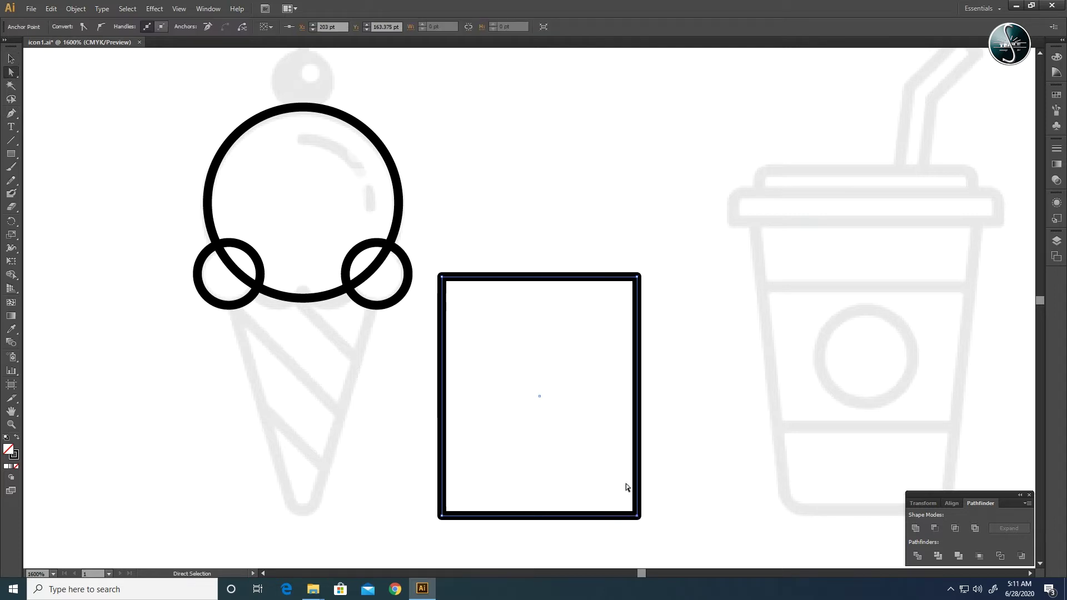
pyautogui.press('Delete')
pyautogui.hotkey('ctrl', 'j')
pyautogui.moveTo(443, 517); pyautogui.dragTo(529, 516)
pyautogui.moveTo(638, 517); pyautogui.dragTo(575, 522)
pyautogui.hotkey('ctrl', 'z')
pyautogui.hotkey('ctrl', 'shift', 'a')
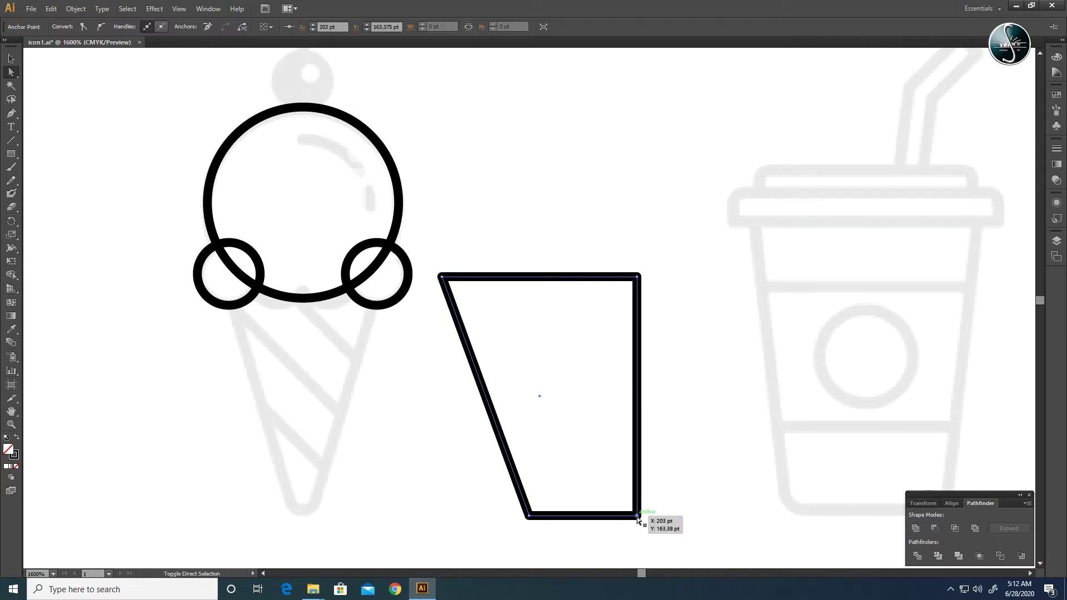
pyautogui.moveTo(636, 516); pyautogui.dragTo(510, 508)
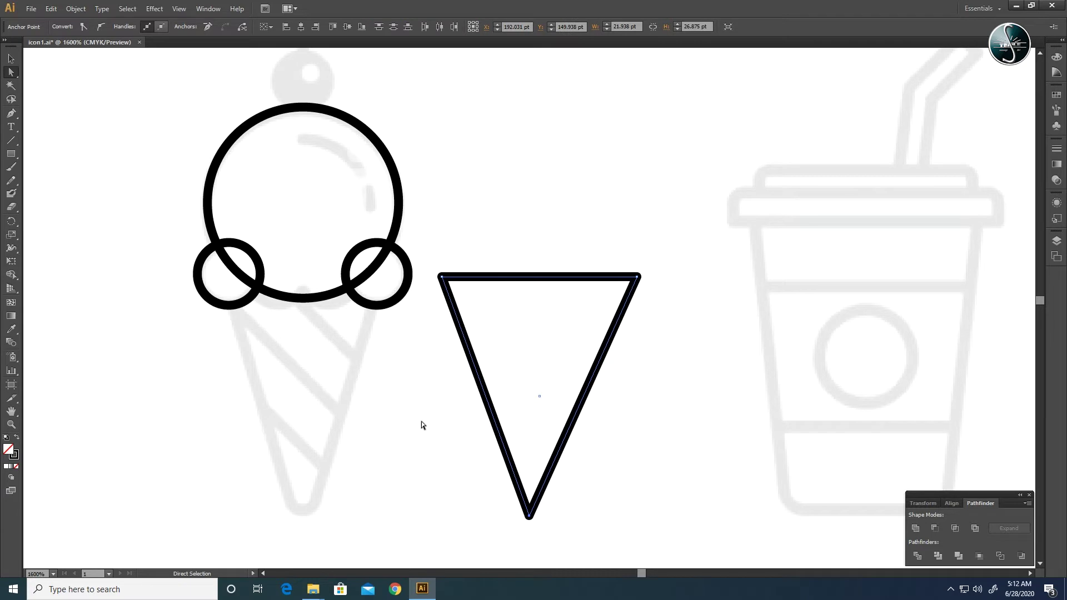
# - Average the two overlapping points at the triangle's tip on both axes and try to join them
pyautogui.rightClick(531, 519)
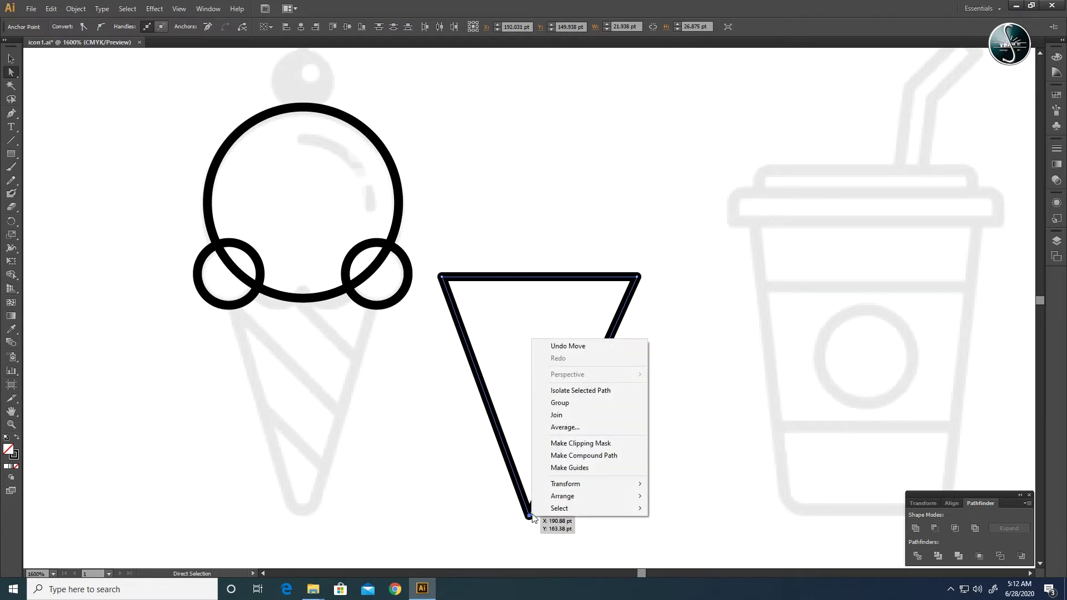
pyautogui.click(562, 427)
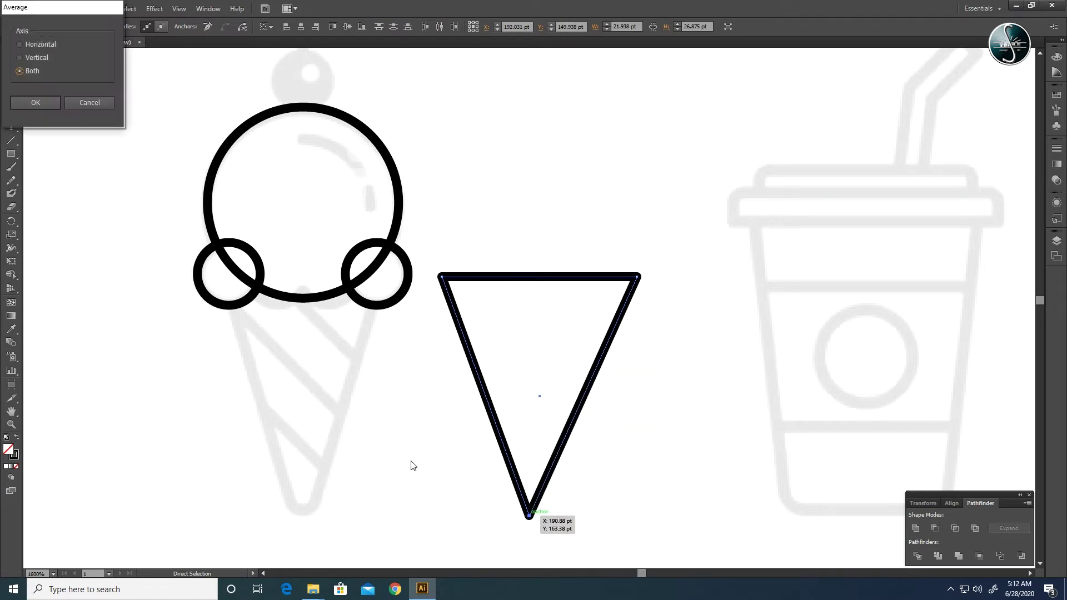
pyautogui.click(32, 103)
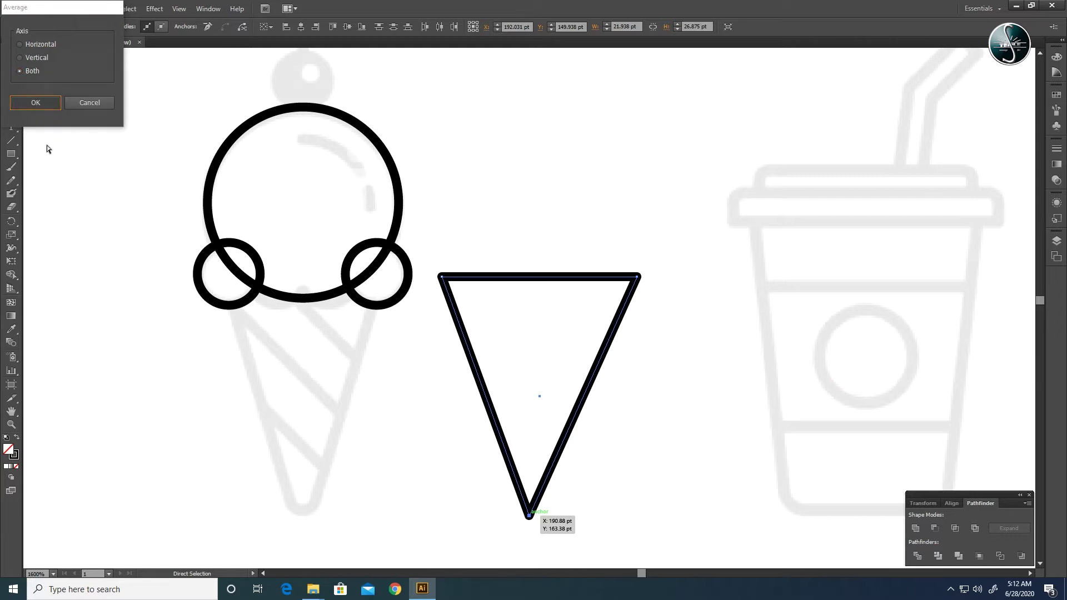
pyautogui.rightClick(532, 520)
pyautogui.click(589, 419)
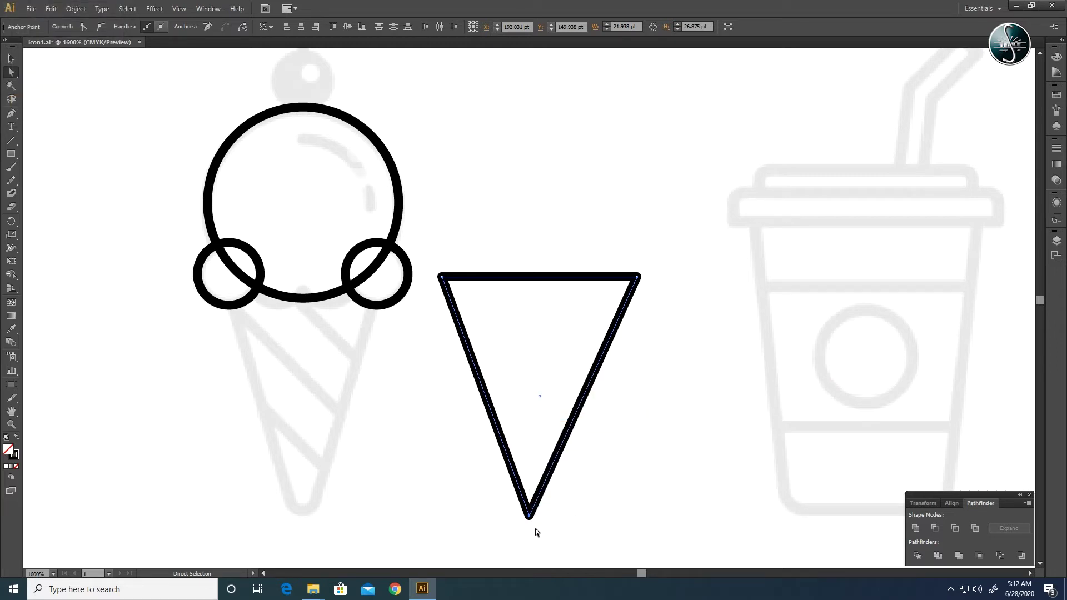
pyautogui.moveTo(529, 518); pyautogui.dragTo(483, 313)
pyautogui.hotkey('ctrl', 'z')
# - Reposition the two tip points of the triangle side by side and average them on both axes
pyautogui.click(534, 529)
pyautogui.click(529, 521)
pyautogui.hotkey('ctrl', '+')
pyautogui.hotkey('ctrl', '+')
pyautogui.moveTo(488, 429); pyautogui.dragTo(528, 389)
pyautogui.moveTo(536, 490); pyautogui.dragTo(476, 481)
pyautogui.rightClick(498, 489)
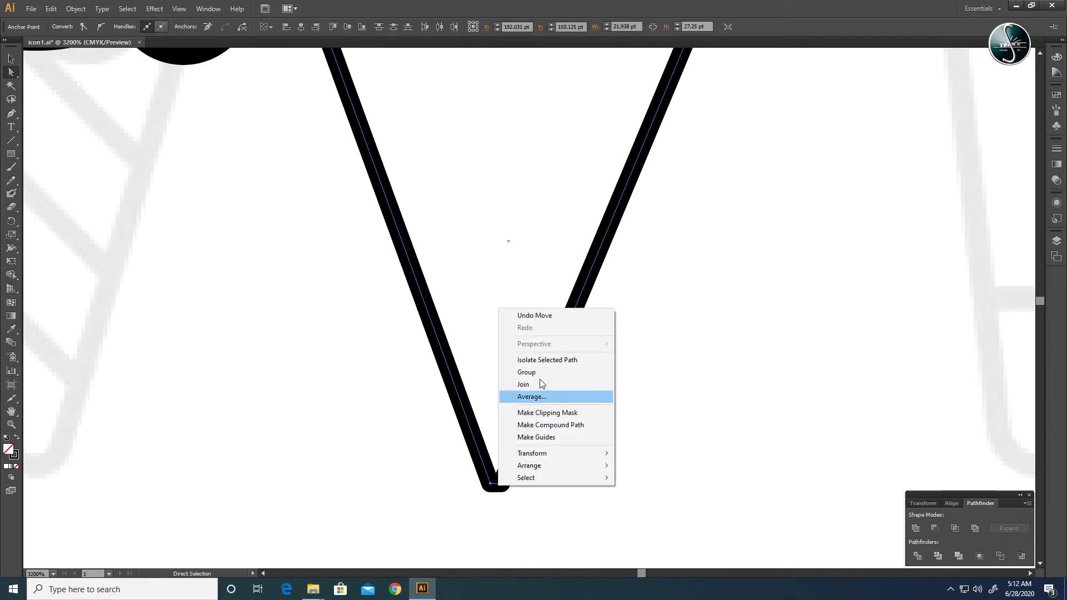
pyautogui.click(544, 397)
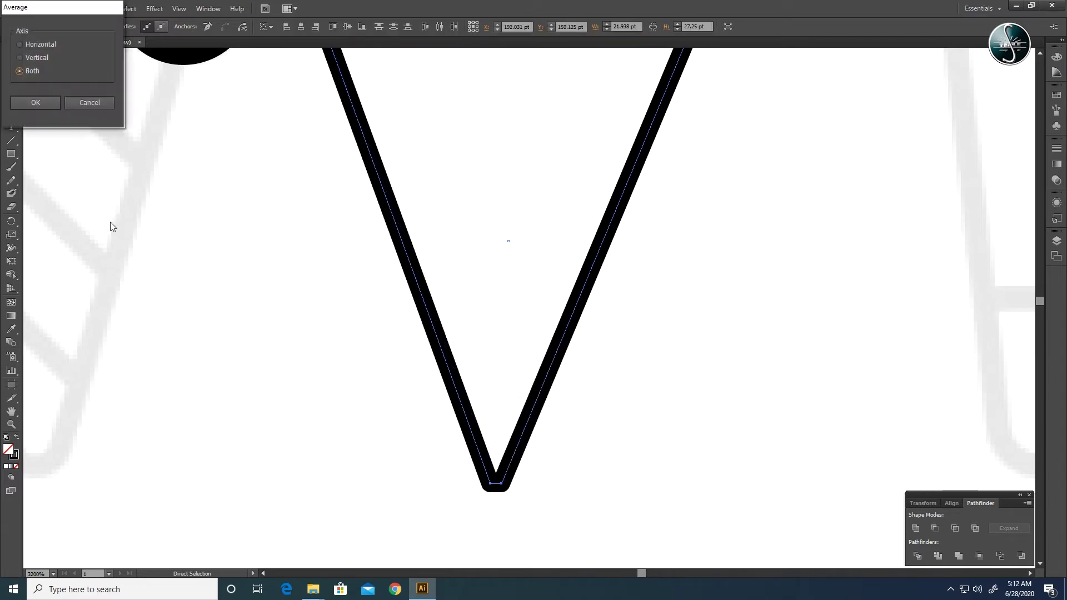
pyautogui.click(52, 104)
# - Join the averaged points at the triangle's tip and test the joint by moving the tip, undoing the test move
pyautogui.moveTo(551, 507); pyautogui.dragTo(494, 490)
pyautogui.click(500, 513)
pyautogui.hotkey('ctrl', 'z')
pyautogui.rightClick(498, 488)
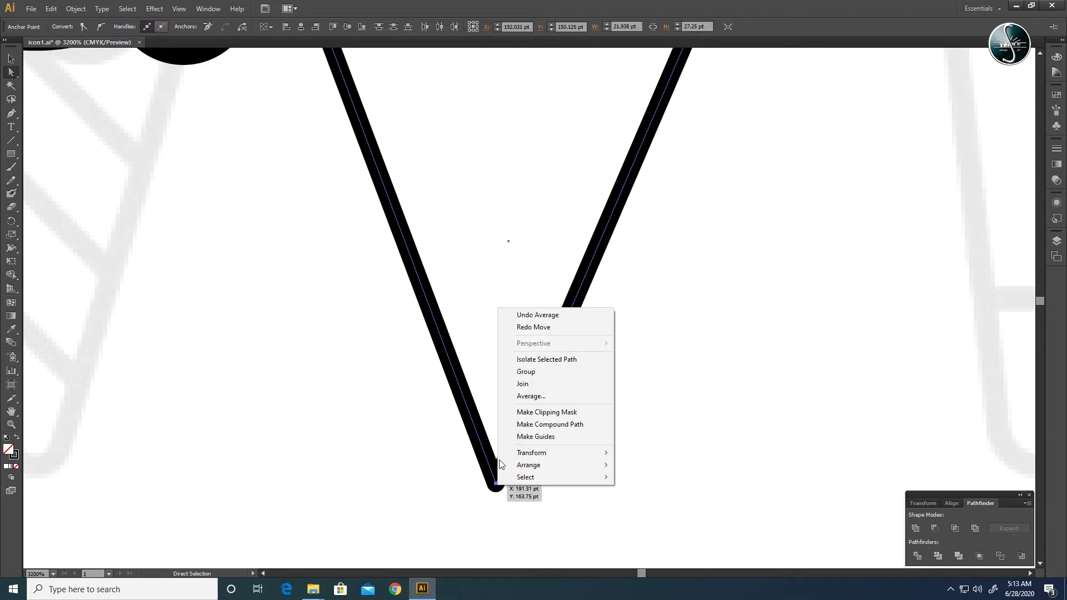
pyautogui.click(537, 385)
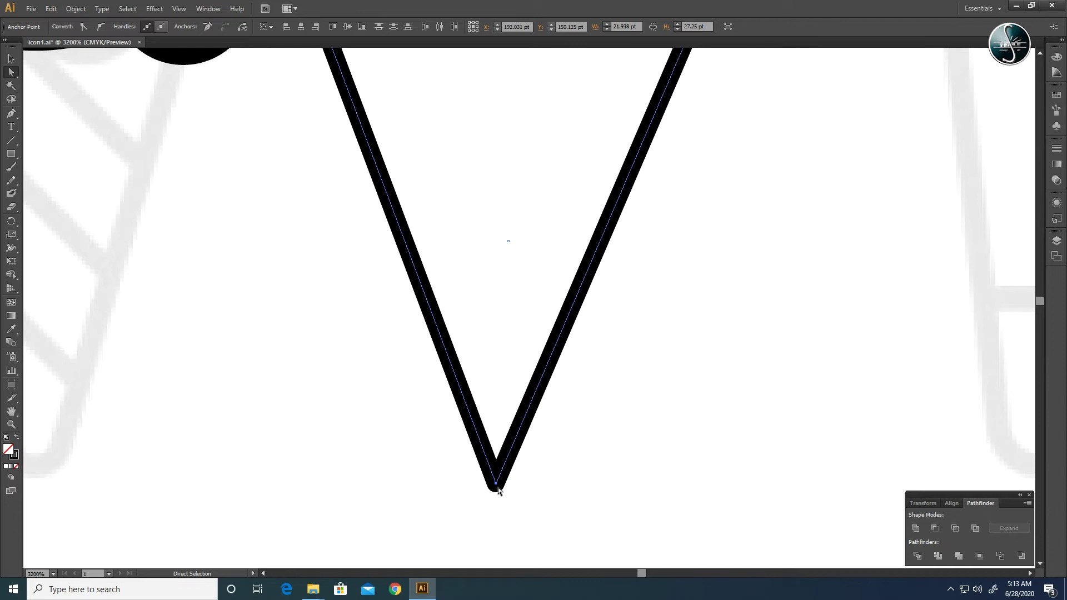
pyautogui.moveTo(496, 484); pyautogui.dragTo(571, 485)
pyautogui.hotkey('ctrl', 'z')
# - Draw a vertical reference line beside the triangle's right corner, extending past the triangle's full height
pyautogui.press('space')
pyautogui.moveTo(635, 327); pyautogui.dragTo(595, 405)
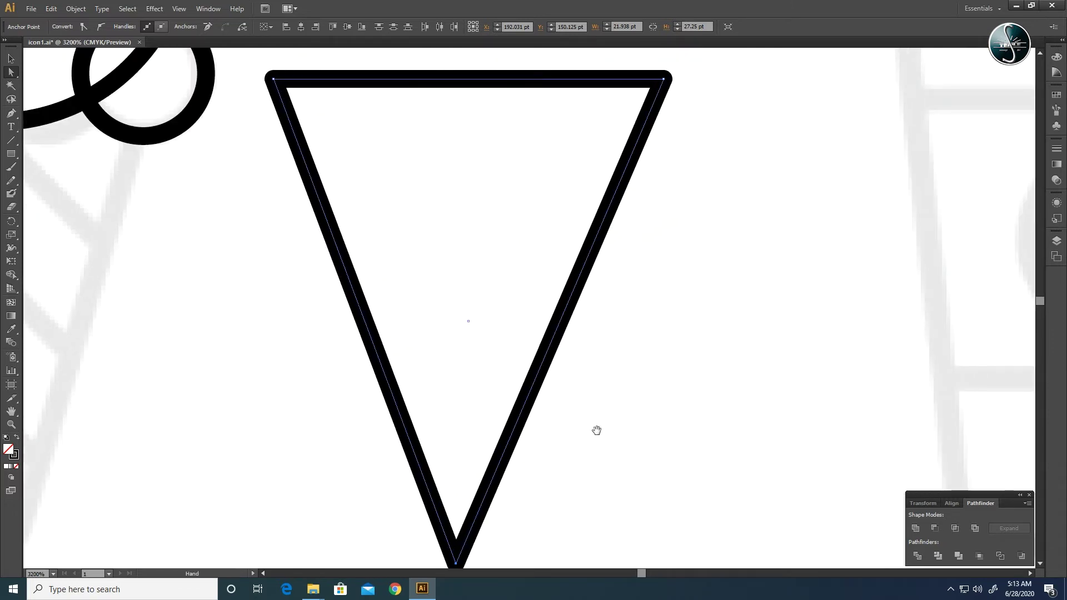
pyautogui.hotkey('ctrl', '-')
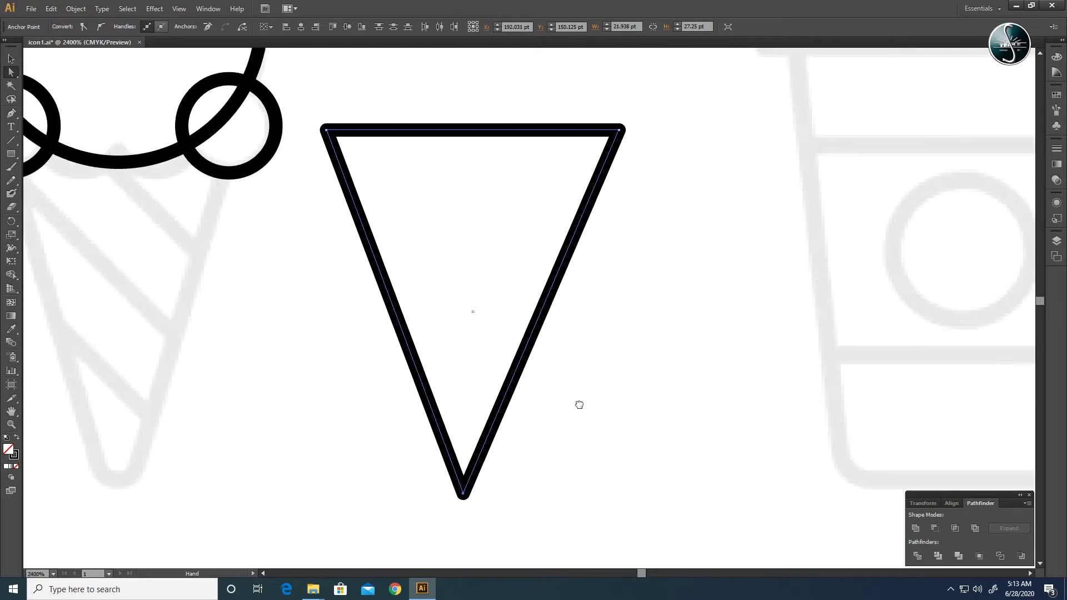
pyautogui.hscroll(1, 567, 397)
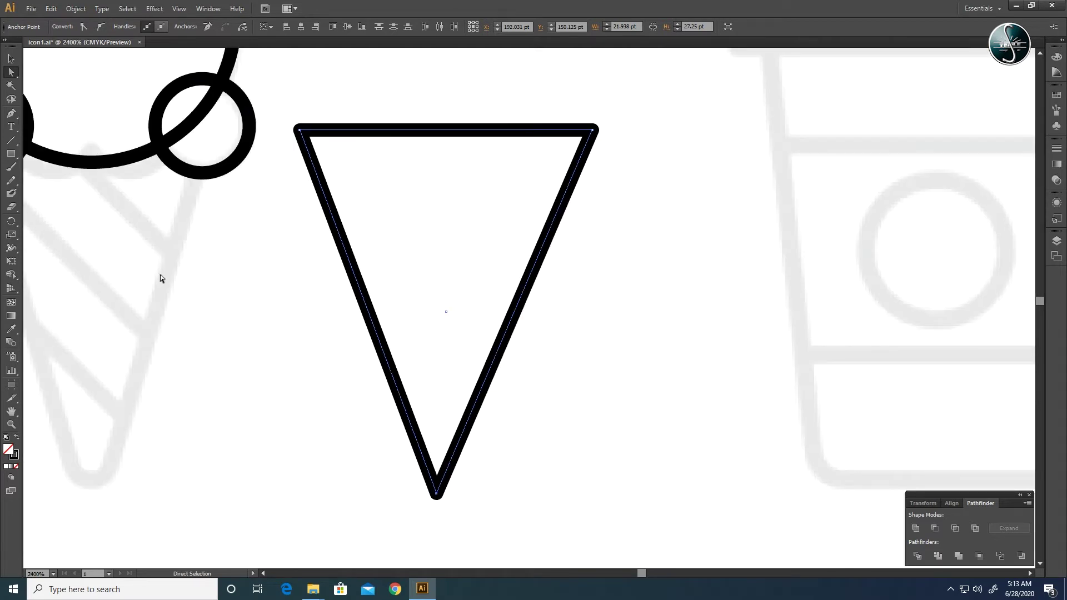
pyautogui.click(11, 140)
pyautogui.moveTo(623, 96); pyautogui.dragTo(690, 523)
# - Move the triangle 13.13 pt horizontally so that it lies across the vertical reference line
pyautogui.press('v')
pyautogui.click(461, 451)
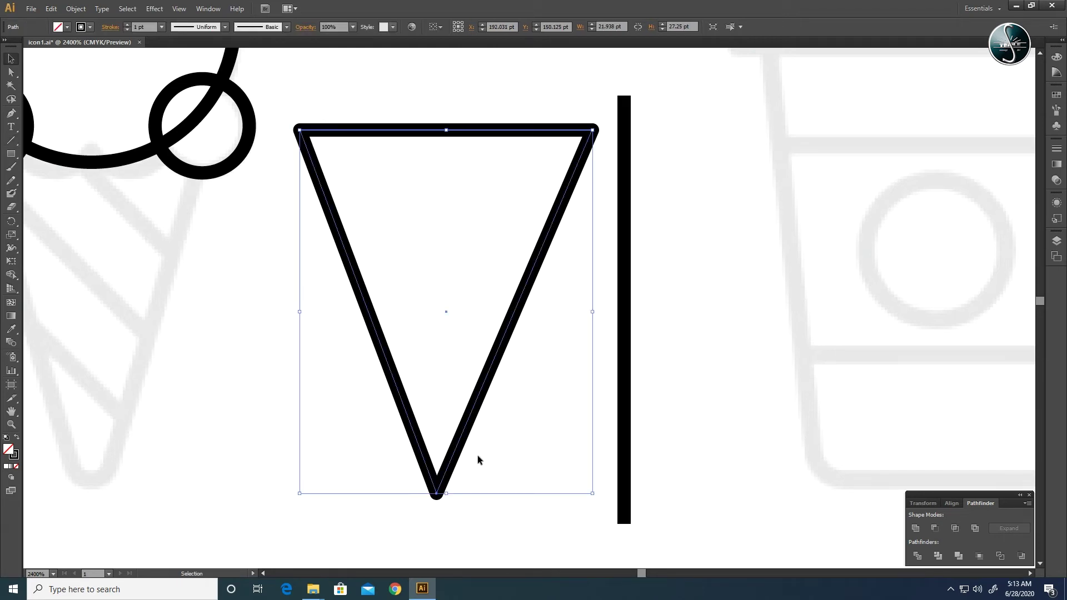
pyautogui.moveTo(471, 441); pyautogui.dragTo(646, 429)
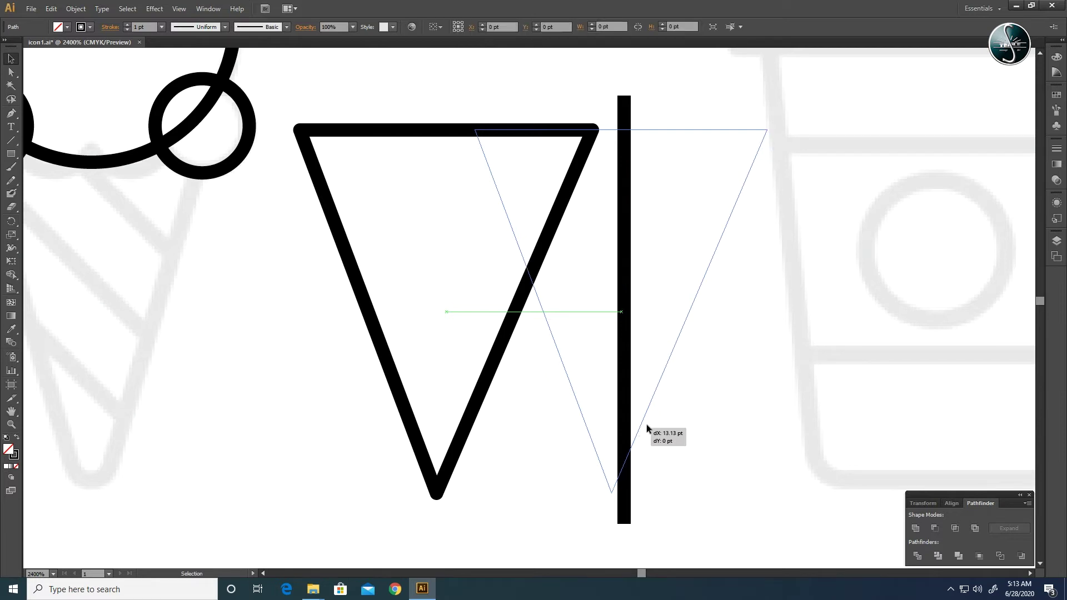
pyautogui.click(598, 516)
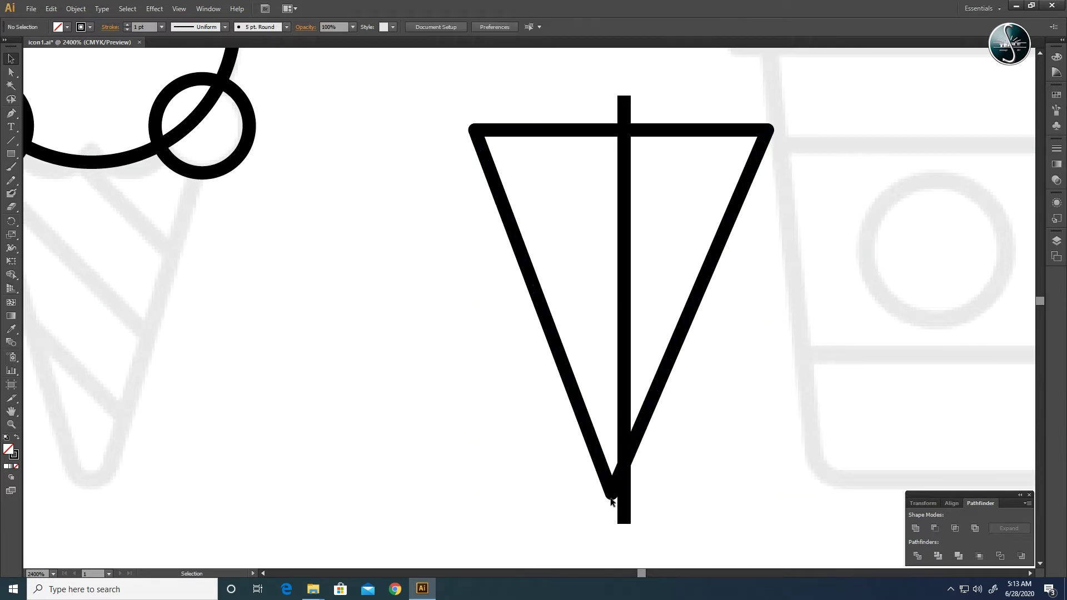
pyautogui.moveTo(614, 498); pyautogui.dragTo(615, 499)
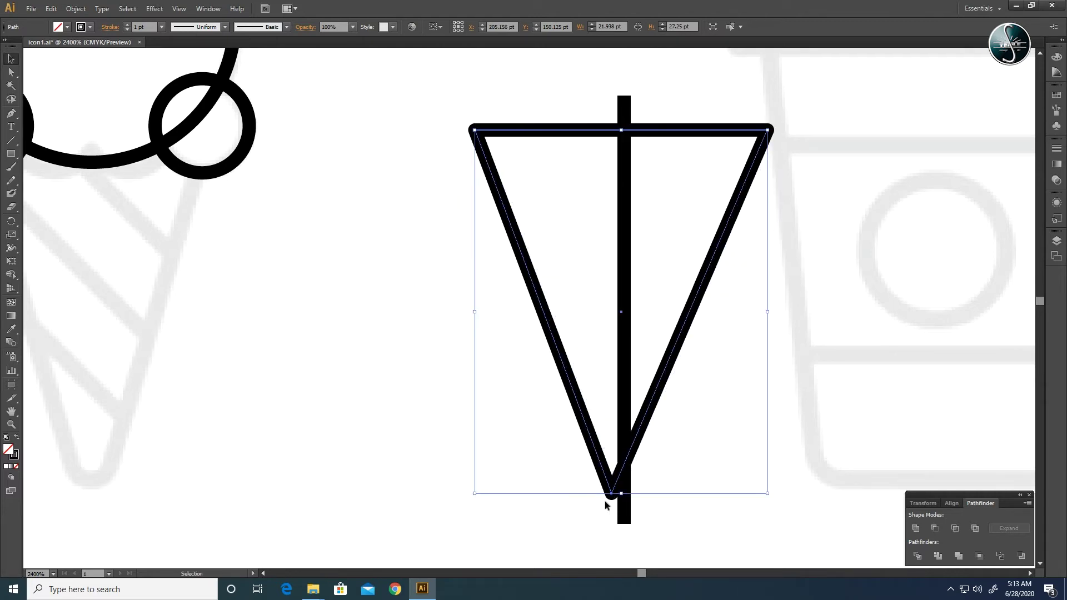
# - Move the triangle's tip onto the vertical reference line and shift its upper right corner outward to make it symmetrical
pyautogui.click(11, 72)
pyautogui.moveTo(612, 492); pyautogui.dragTo(624, 499)
pyautogui.hotkey('ctrl', 'z')
pyautogui.click(614, 496)
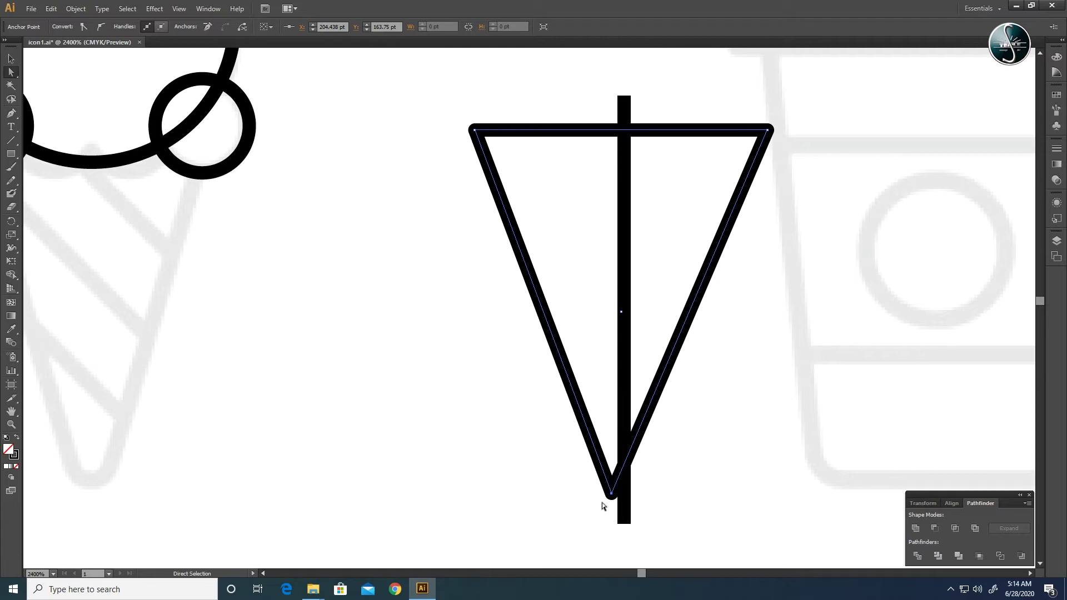
pyautogui.click(601, 497)
pyautogui.moveTo(621, 505); pyautogui.dragTo(624, 493)
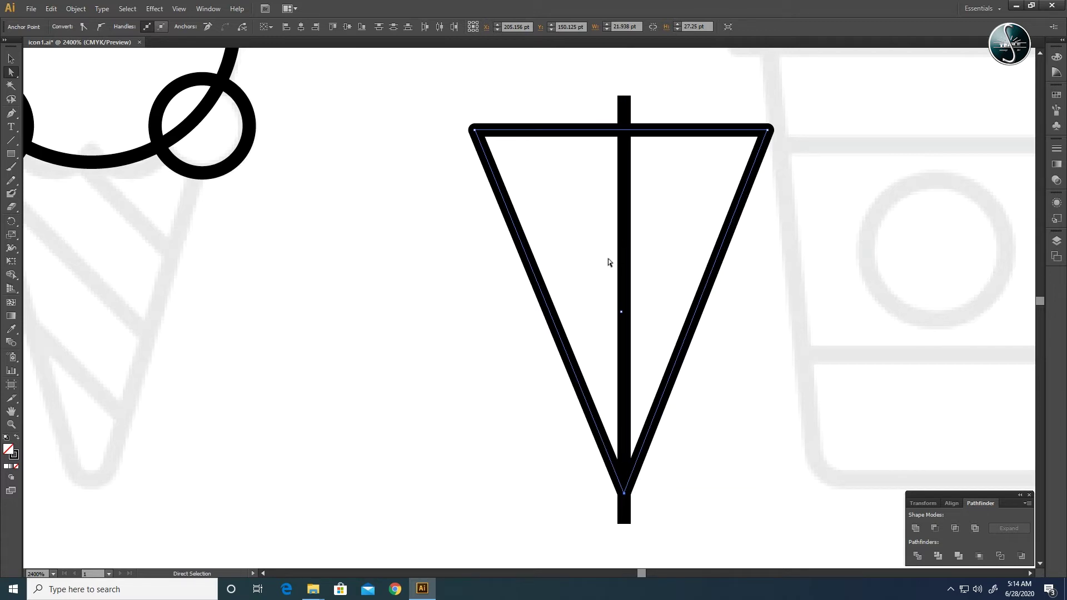
pyautogui.moveTo(777, 135); pyautogui.dragTo(784, 135)
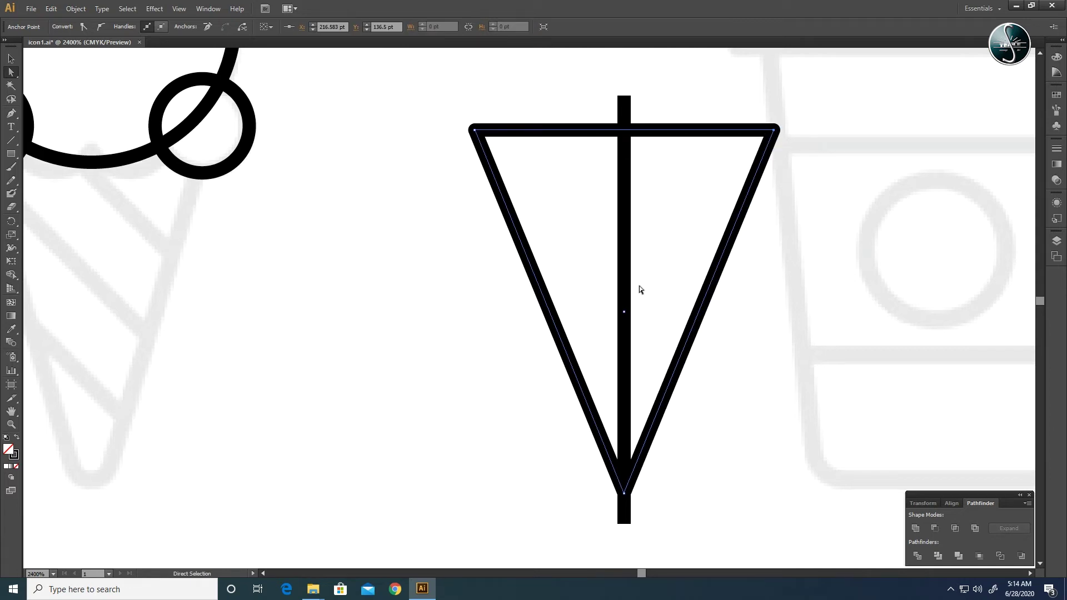
# - Move the triangle onto the sketched cone, centred beneath the scoop circle
pyautogui.press('v')
pyautogui.moveTo(810, 342); pyautogui.dragTo(961, 314)
pyautogui.moveTo(817, 377); pyautogui.dragTo(284, 409)
pyautogui.moveTo(406, 374); pyautogui.dragTo(460, 419)
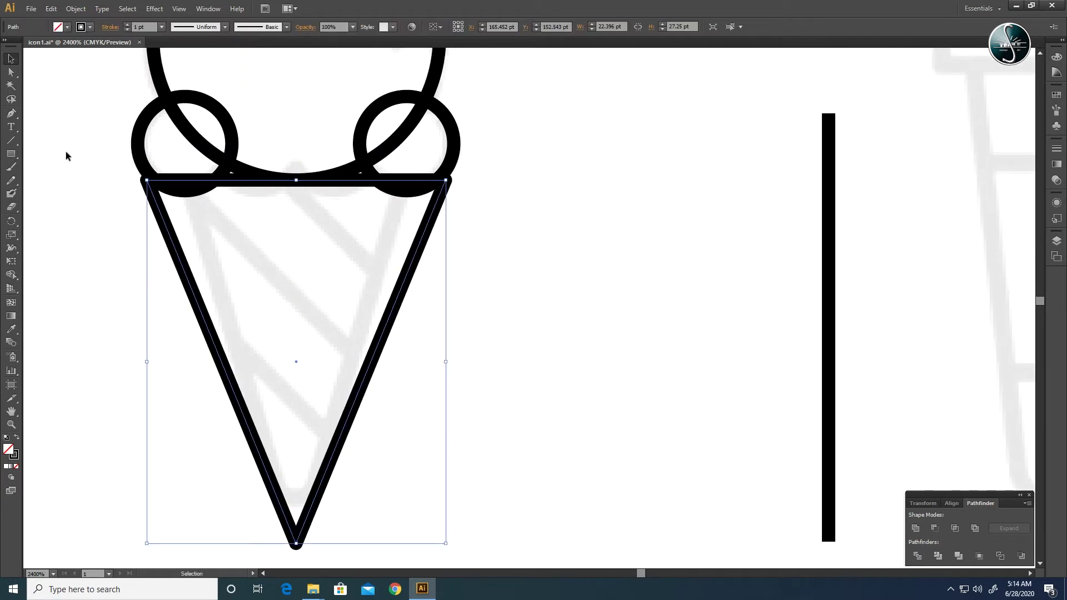
pyautogui.click(11, 72)
pyautogui.keyDown('shift'); pyautogui.click(423, 192); pyautogui.keyUp('shift')
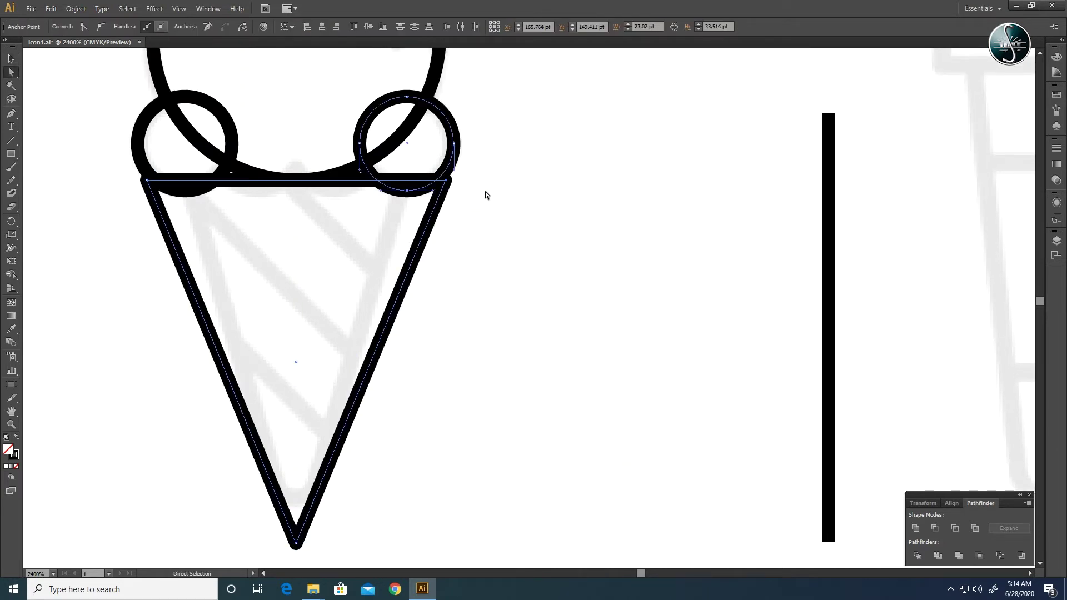
pyautogui.moveTo(446, 180); pyautogui.dragTo(449, 182)
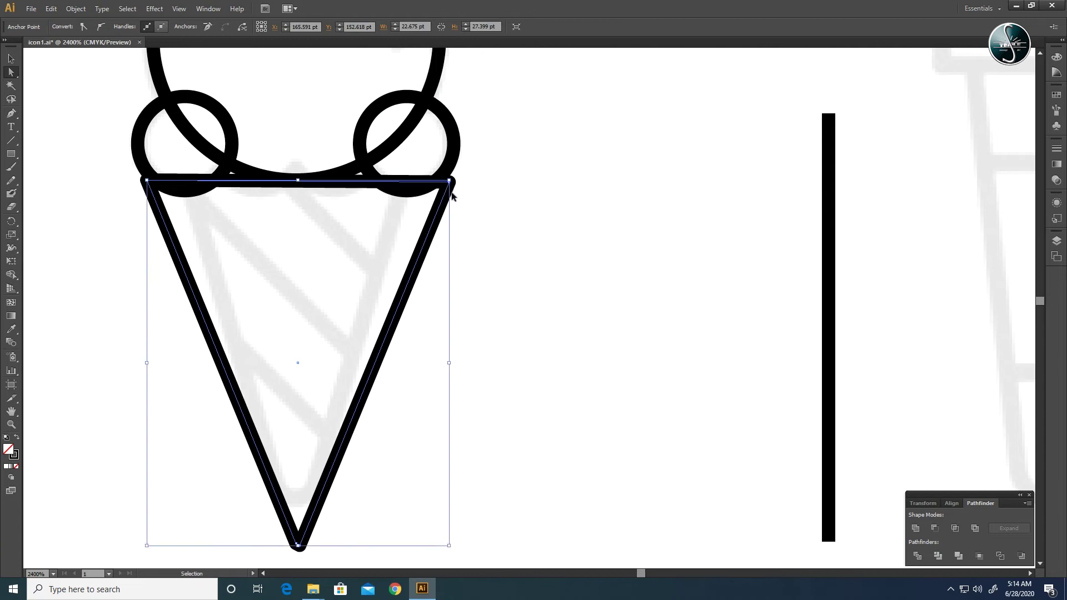
pyautogui.hotkey('ctrl', 'z')
# - Move the triangle's upper right and upper left corners 3 pt inward each so that its sides match the sketched cone
pyautogui.click(458, 192)
pyautogui.click(447, 182)
pyautogui.click(447, 182)
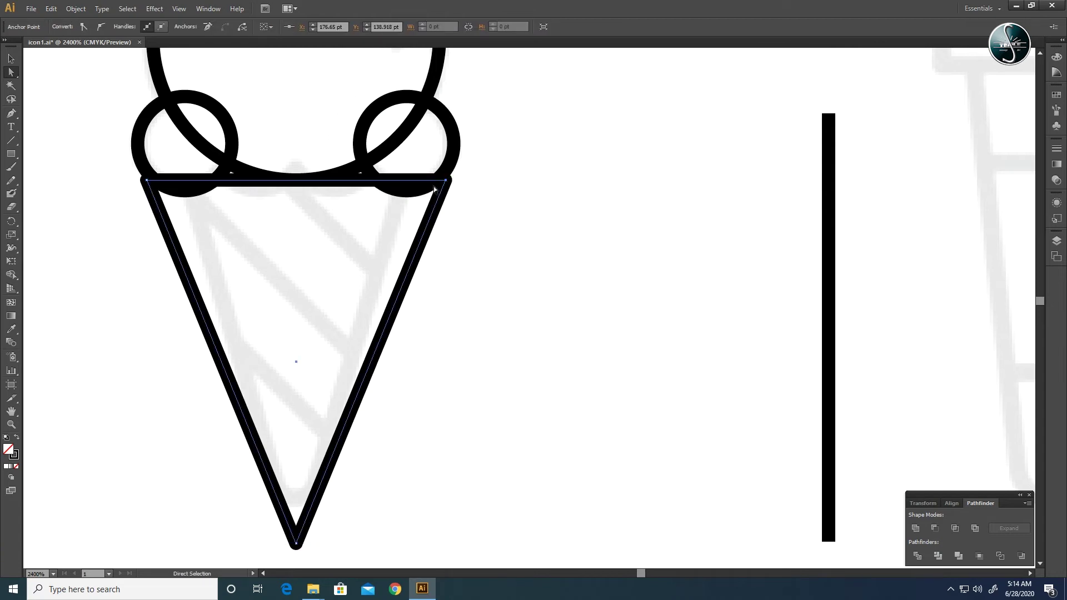
pyautogui.press('Left')
pyautogui.press('Left')
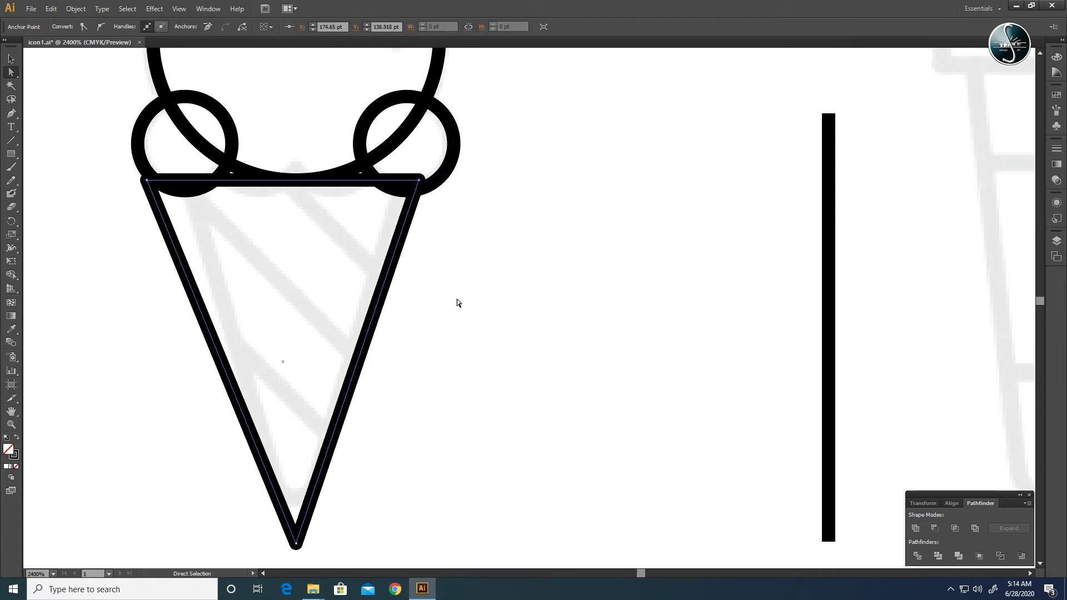
pyautogui.press('Left')
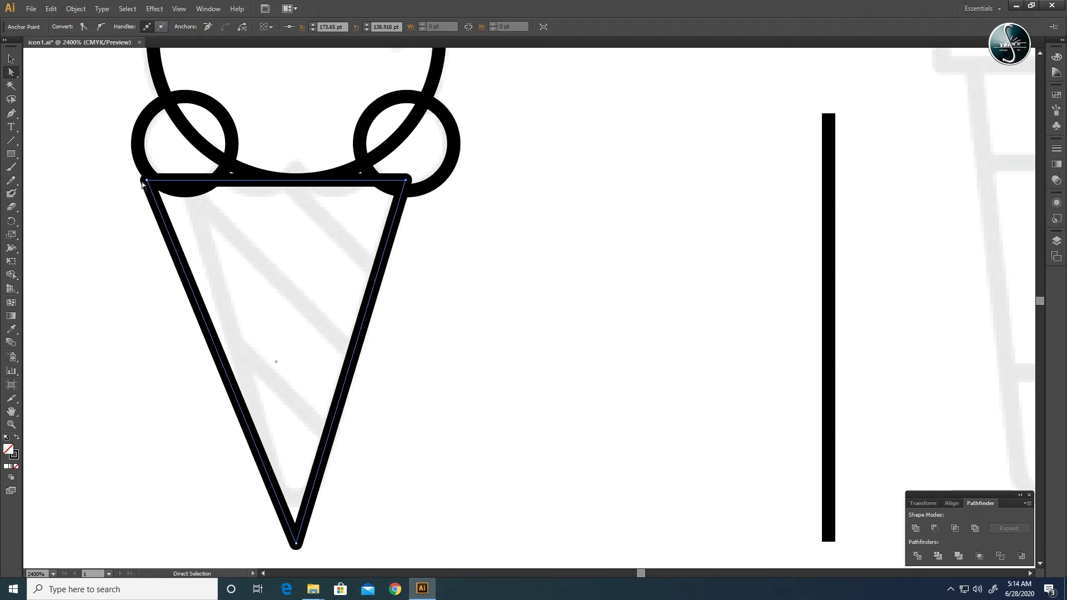
pyautogui.press('Right')
pyautogui.press('Right')
pyautogui.press('Right')
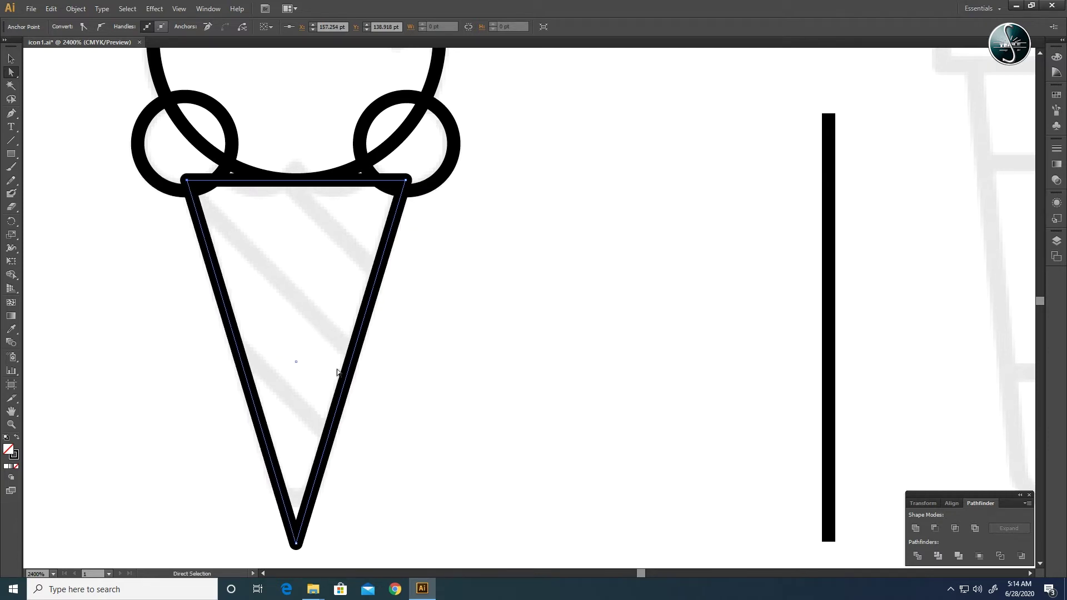
# - Widen the cone's pointed tip into a short flat edge and raise it to the bottom of the sketched cone
pyautogui.moveTo(297, 544); pyautogui.dragTo(312, 547)
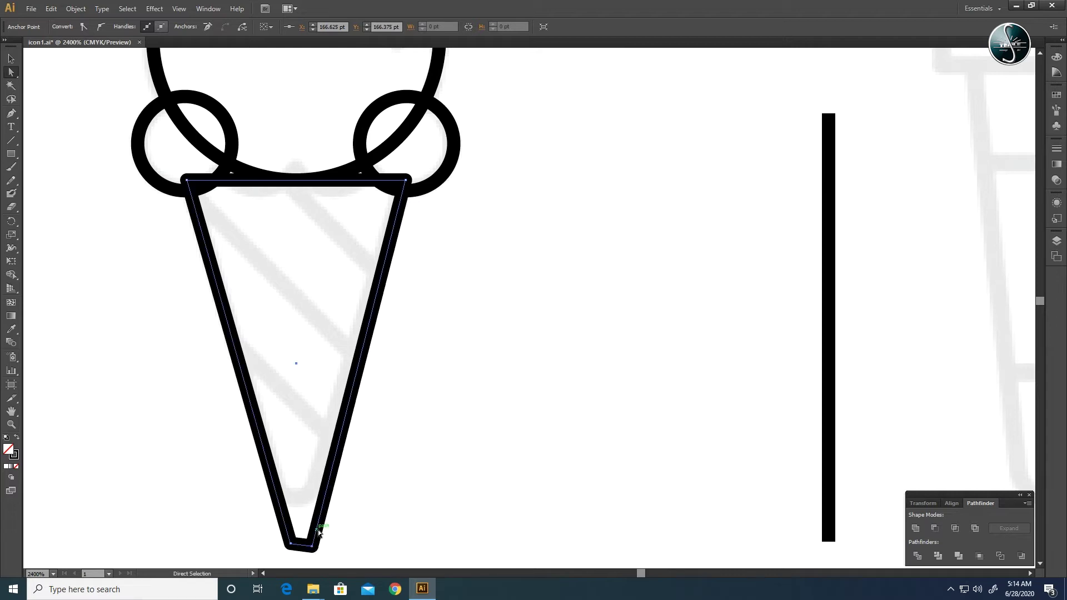
pyautogui.hotkey('ctrl', 'z')
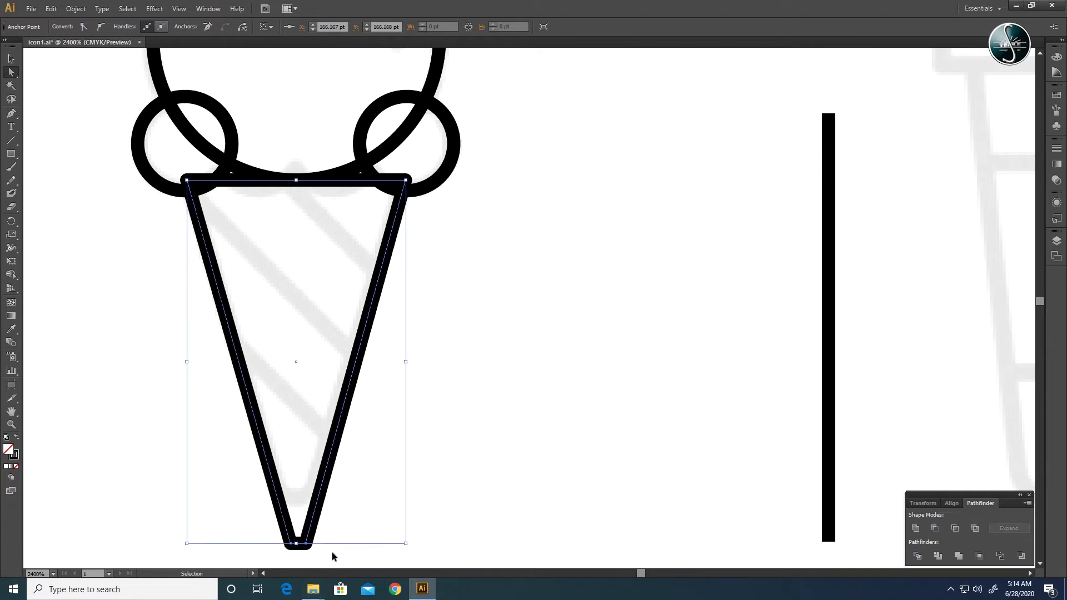
pyautogui.click(331, 551)
pyautogui.moveTo(271, 553); pyautogui.dragTo(283, 502)
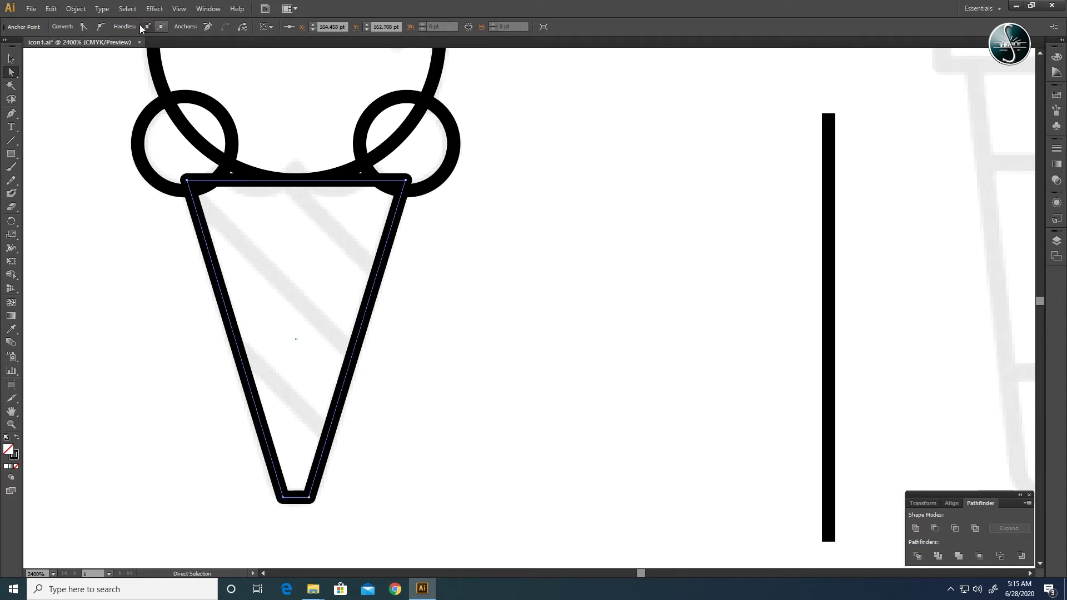
# - Set the cone outline's stroke corners to a round join
pyautogui.press('v')
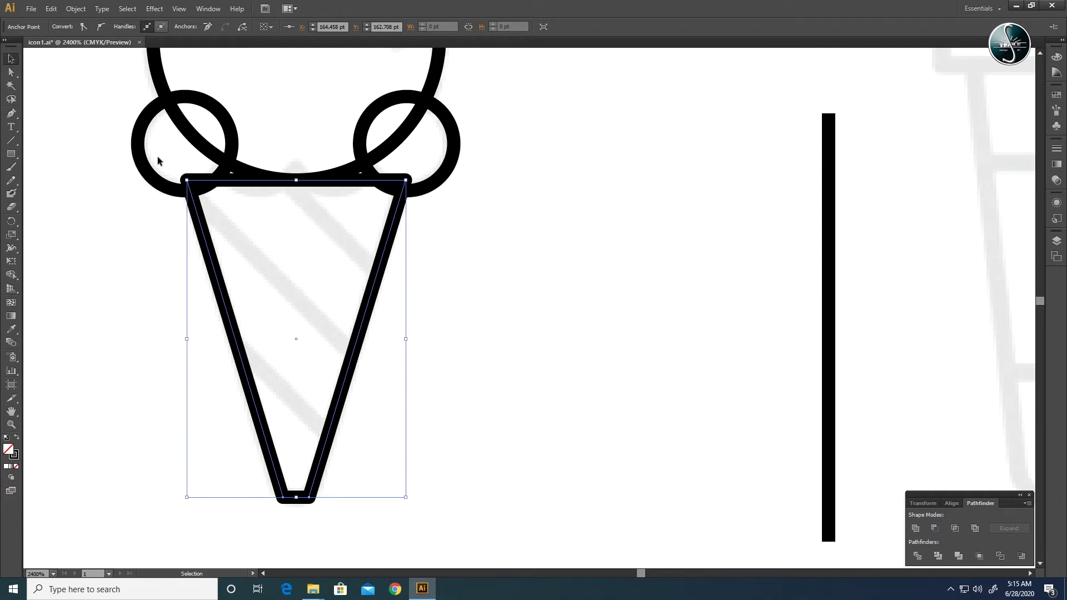
pyautogui.click(116, 28)
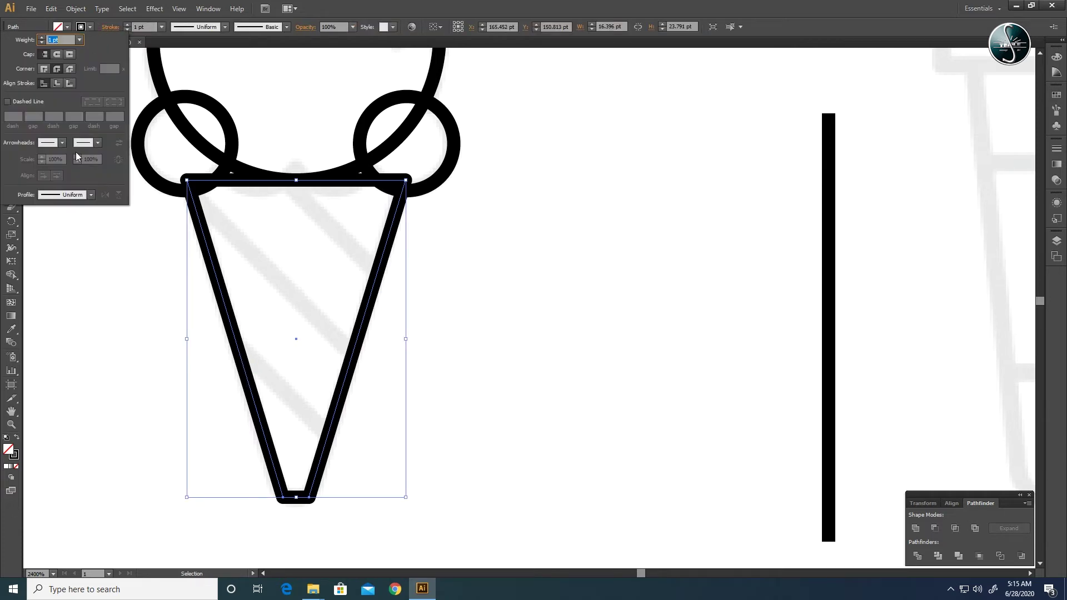
pyautogui.click(56, 69)
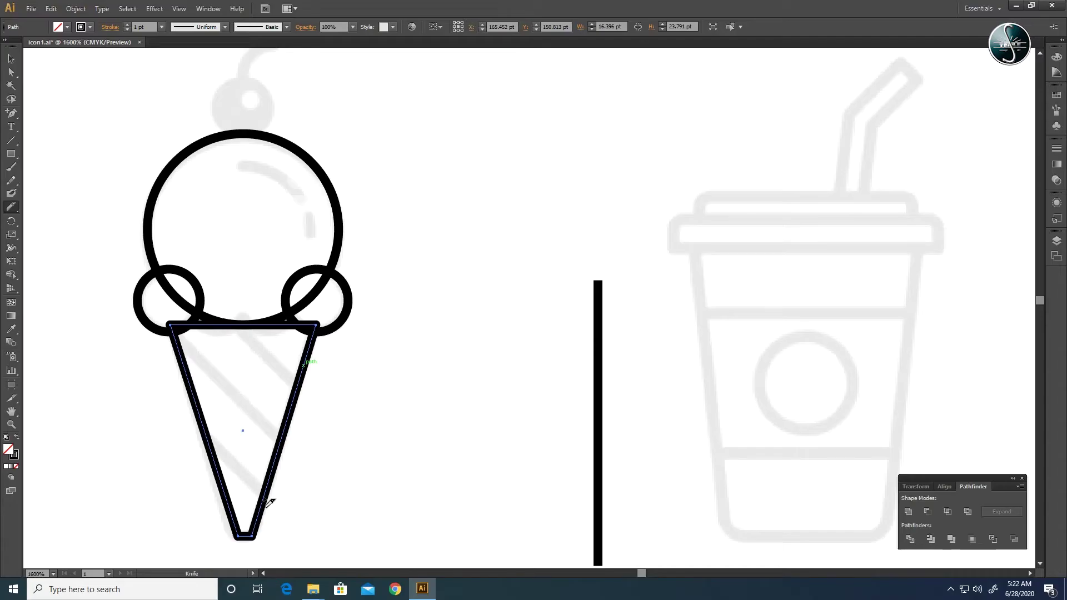
# - Cut the cone with the Knife tool along the uppermost sketched diagonal stripe
pyautogui.moveTo(10, 207); pyautogui.dragTo(53, 234)
pyautogui.click(53, 234)
pyautogui.moveTo(237, 325); pyautogui.dragTo(313, 397)
pyautogui.hotkey('ctrl', 'z')
pyautogui.moveTo(237, 326)
pyautogui.mouseDown()
pyautogui.moveTo(312, 375)
pyautogui.moveTo(296, 392)
pyautogui.moveTo(279, 360)
pyautogui.moveTo(351, 401)
pyautogui.mouseUp()
pyautogui.hotkey('ctrl', 'z')
pyautogui.hotkey('ctrl', 'z')
pyautogui.moveTo(238, 333); pyautogui.dragTo(326, 407)
# - Cut the cone along the middle sketched diagonal stripe, undoing and repeating the cut until it runs cleanly
pyautogui.moveTo(183, 349); pyautogui.dragTo(295, 467)
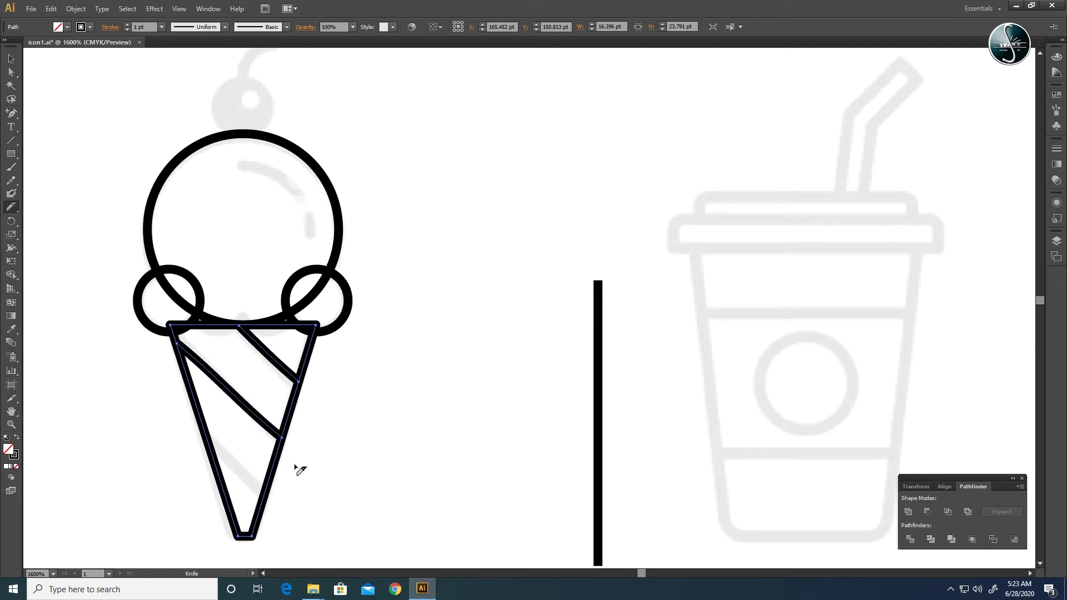
pyautogui.moveTo(183, 345)
pyautogui.mouseDown()
pyautogui.moveTo(254, 412)
pyautogui.moveTo(287, 473)
pyautogui.mouseUp()
pyautogui.hotkey('ctrl', 'z')
pyautogui.moveTo(179, 339)
pyautogui.mouseDown()
pyautogui.moveTo(269, 428)
pyautogui.moveTo(282, 458)
pyautogui.mouseUp()
pyautogui.hotkey('ctrl', 'z')
pyautogui.moveTo(185, 343)
pyautogui.mouseDown()
pyautogui.moveTo(263, 424)
pyautogui.moveTo(290, 474)
pyautogui.mouseUp()
pyautogui.hotkey('ctrl', 'z')
pyautogui.moveTo(179, 341)
pyautogui.mouseDown()
pyautogui.moveTo(269, 424)
pyautogui.moveTo(288, 471)
pyautogui.mouseUp()
pyautogui.hotkey('ctrl', 'z')
pyautogui.moveTo(179, 341); pyautogui.dragTo(324, 482)
pyautogui.hotkey('ctrl', 'z')
pyautogui.moveTo(175, 342); pyautogui.dragTo(300, 463)
pyautogui.hotkey('ctrl', 'z')
pyautogui.moveTo(178, 347)
pyautogui.mouseDown()
pyautogui.moveTo(316, 457)
pyautogui.moveTo(222, 385)
pyautogui.moveTo(285, 446)
pyautogui.mouseUp()
pyautogui.hotkey('ctrl', 'z')
# - Cut the cone along the lowest sketched diagonal stripe and deselect the pieces
pyautogui.moveTo(207, 439); pyautogui.dragTo(337, 542)
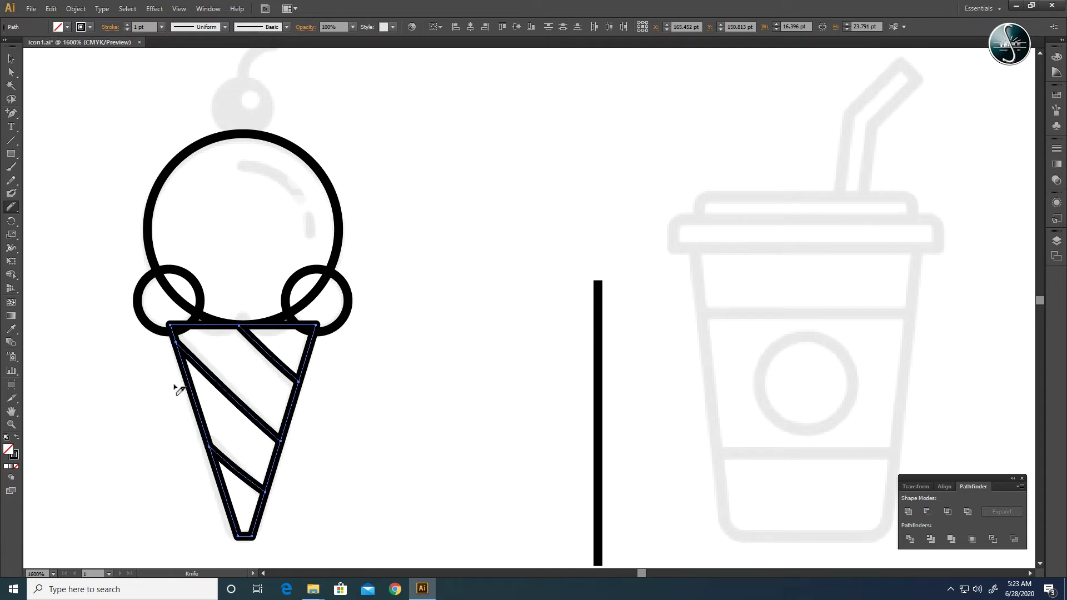
pyautogui.press('v')
pyautogui.click(326, 362)
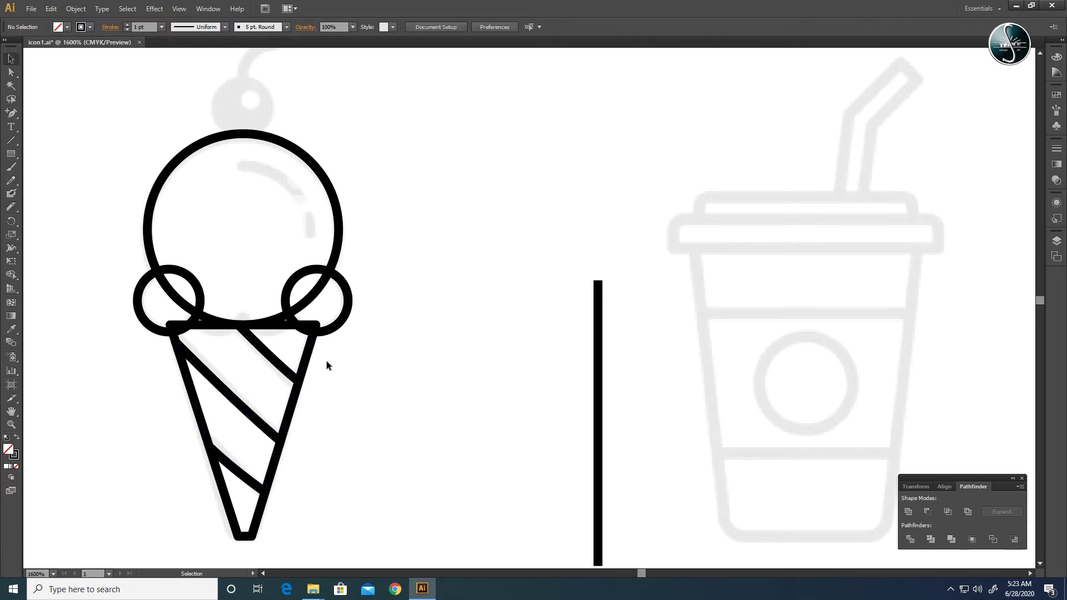
# - Select all the cut cone pieces and fill them with white
pyautogui.click(289, 368)
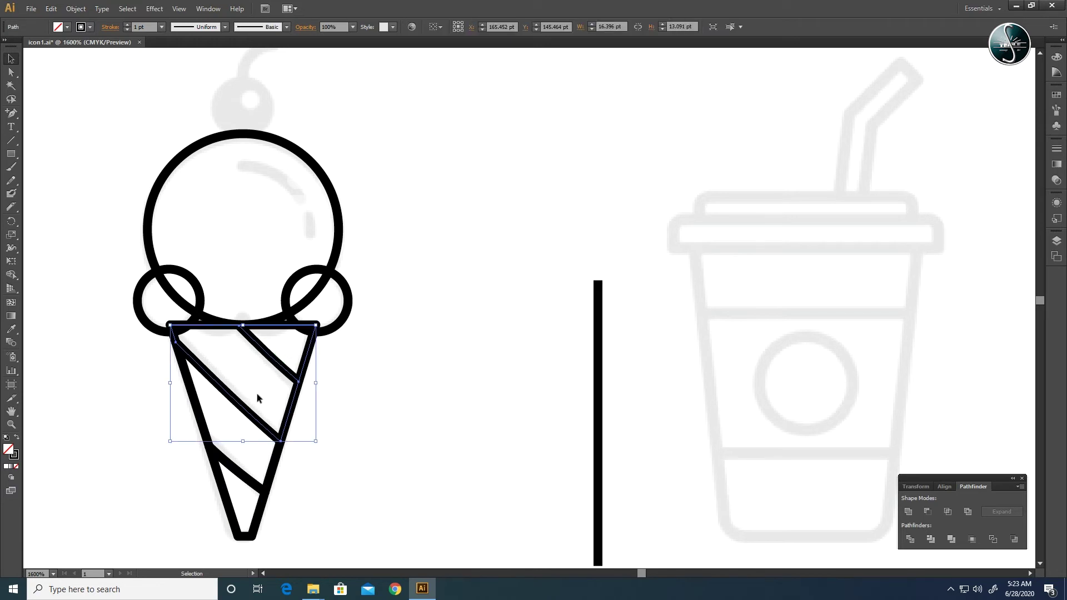
pyautogui.click(257, 398)
pyautogui.moveTo(295, 556); pyautogui.dragTo(142, 356)
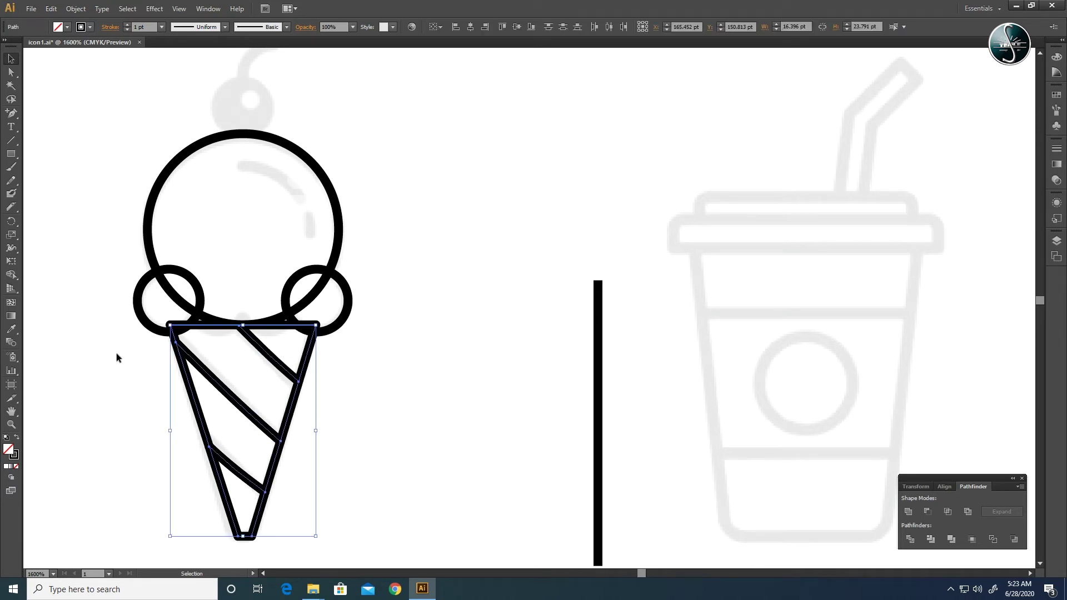
pyautogui.click(8, 466)
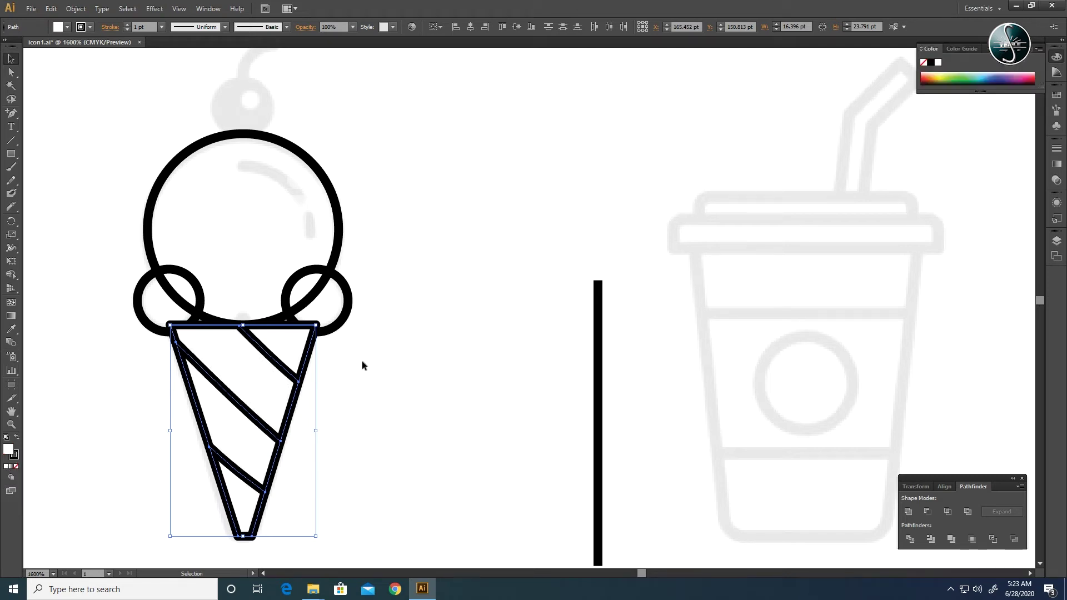
pyautogui.click(274, 362)
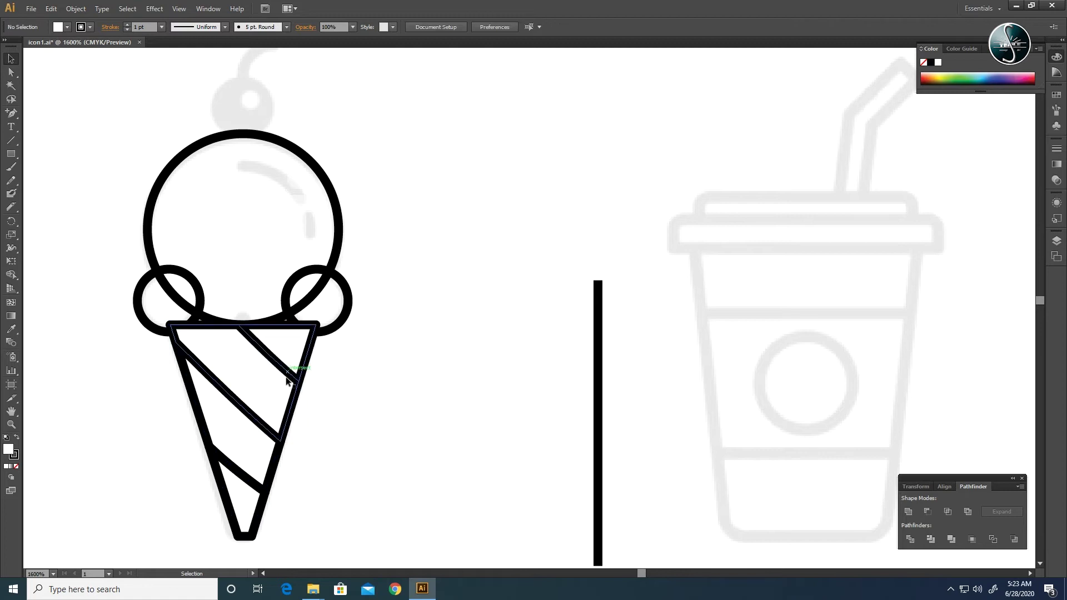
pyautogui.click(240, 472)
pyautogui.click(241, 514)
pyautogui.click(234, 463)
pyautogui.click(246, 396)
pyautogui.click(357, 346)
pyautogui.click(289, 345)
pyautogui.click(347, 348)
pyautogui.click(276, 365)
pyautogui.moveTo(228, 396); pyautogui.dragTo(268, 386)
pyautogui.hotkey('ctrl', 'z')
pyautogui.hotkey('ctrl', 'z')
pyautogui.click(309, 377)
pyautogui.hotkey('ctrl', 'z')
pyautogui.click(184, 500)
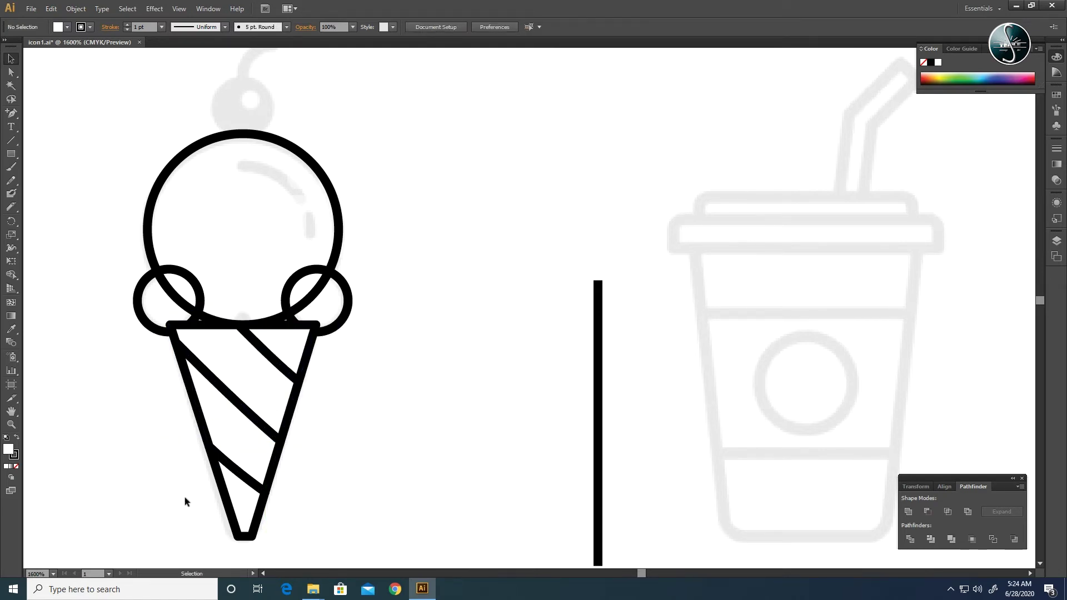
# - Select all the cone pieces and start the Round Corners effect on them with the preview enabled
pyautogui.moveTo(198, 526); pyautogui.dragTo(147, 351)
pyautogui.click(242, 548)
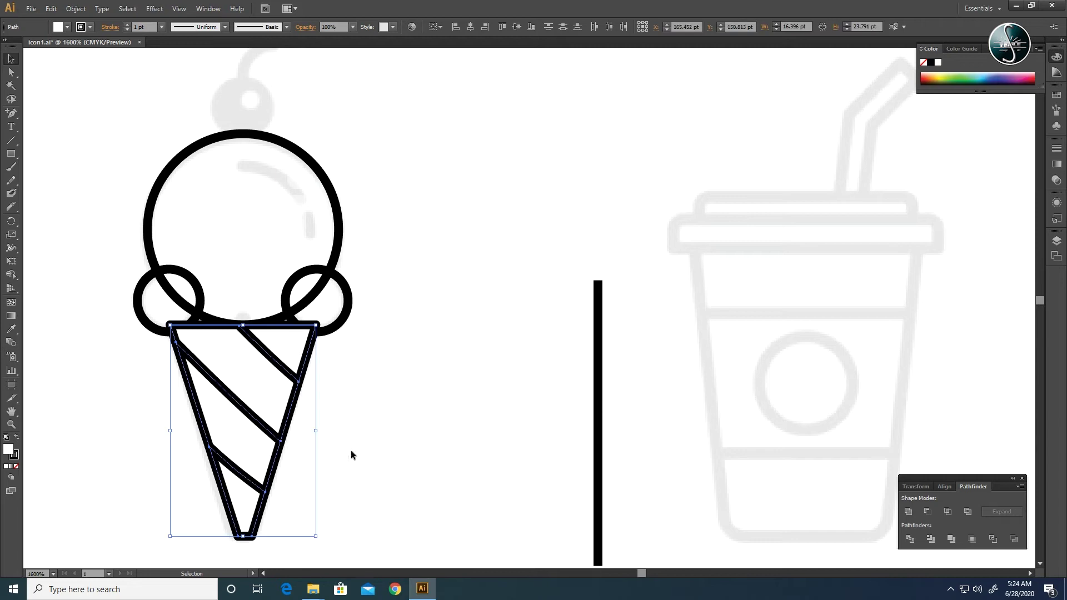
pyautogui.click(154, 9)
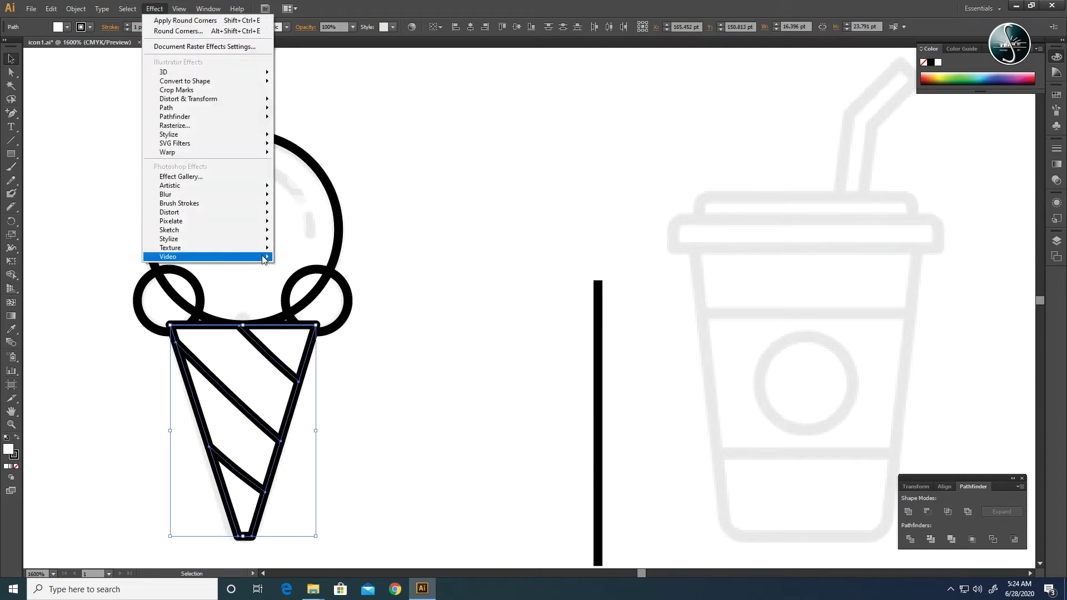
pyautogui.moveTo(222, 134)
pyautogui.click(320, 185)
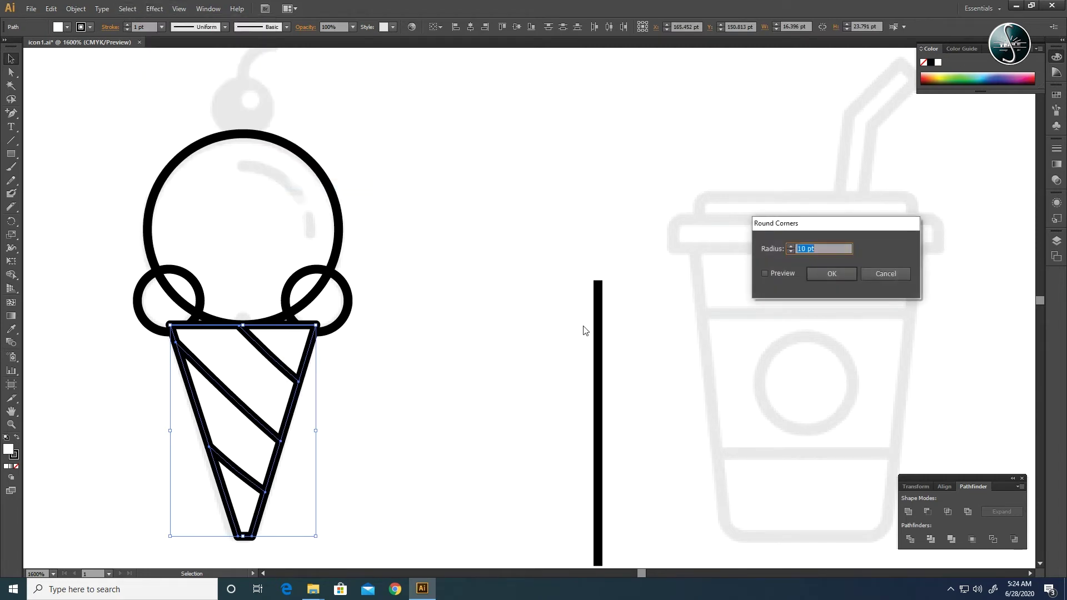
pyautogui.click(765, 274)
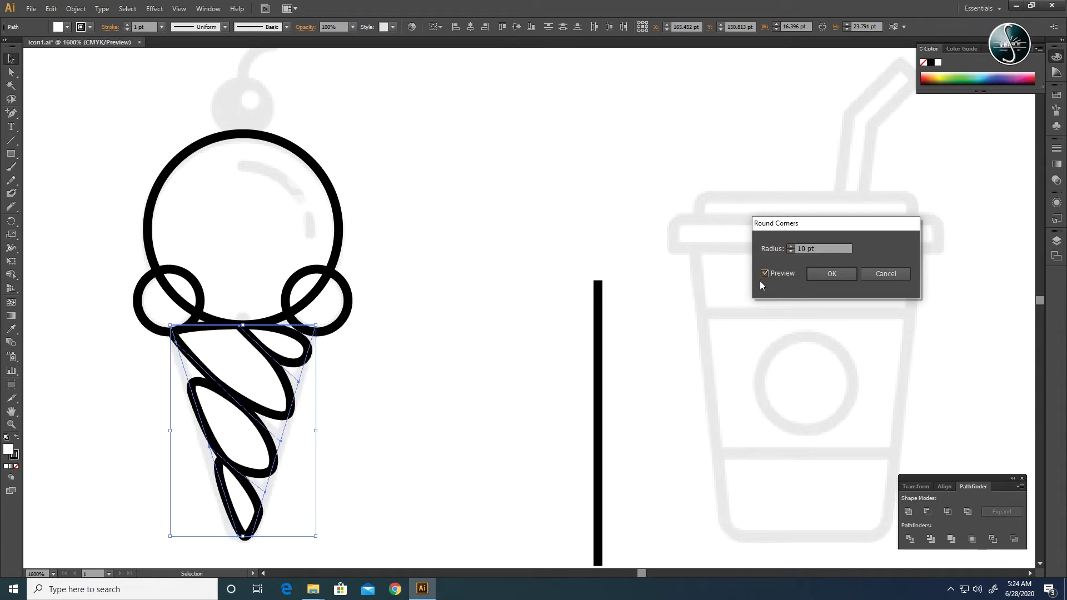
# - Reduce the Round Corners radius to below 1 pt and apply the effect to the cone pieces
pyautogui.doubleClick(804, 249)
pyautogui.press('Down')
pyautogui.press('Down')
pyautogui.press('Down')
pyautogui.press('Down')
pyautogui.press('Down')
pyautogui.press('Down')
pyautogui.press('Down')
pyautogui.press('Down')
pyautogui.press('Down')
pyautogui.press('Down')
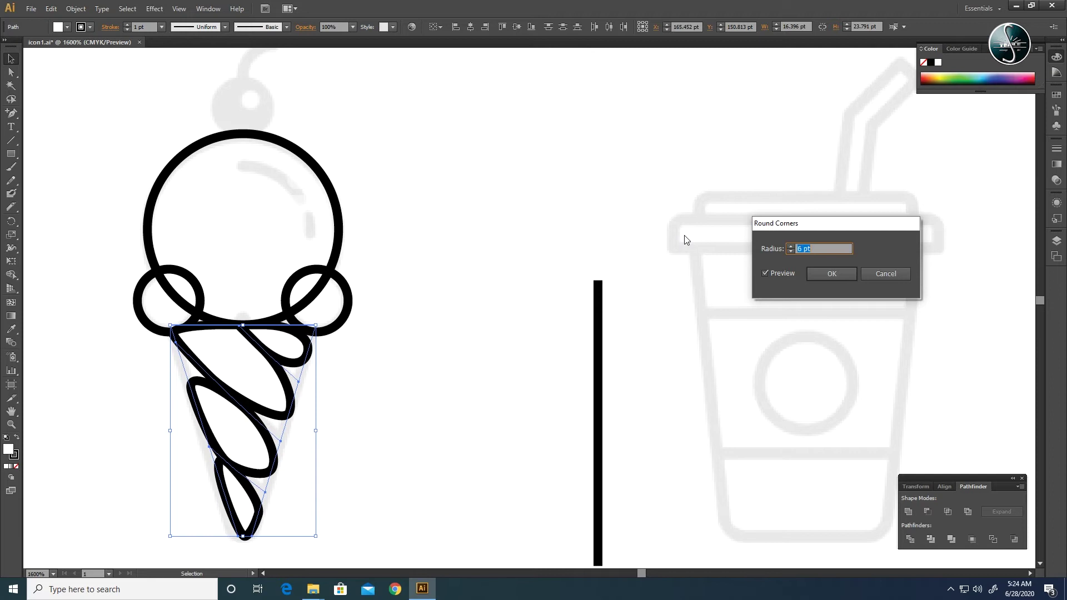
pyautogui.press('Up')
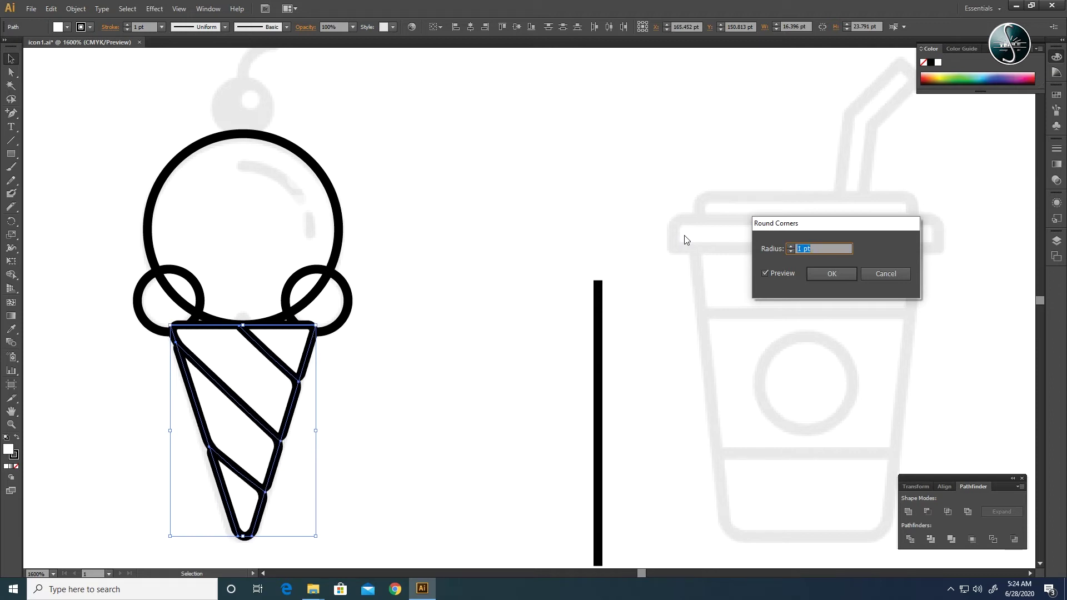
pyautogui.press('Down')
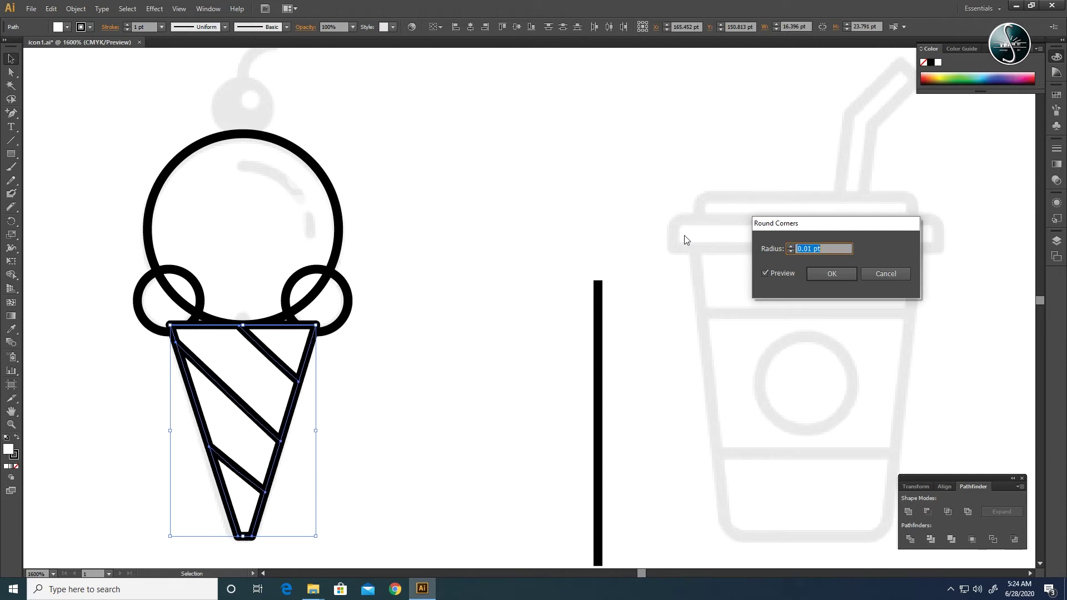
pyautogui.press('Right')
pyautogui.click(829, 275)
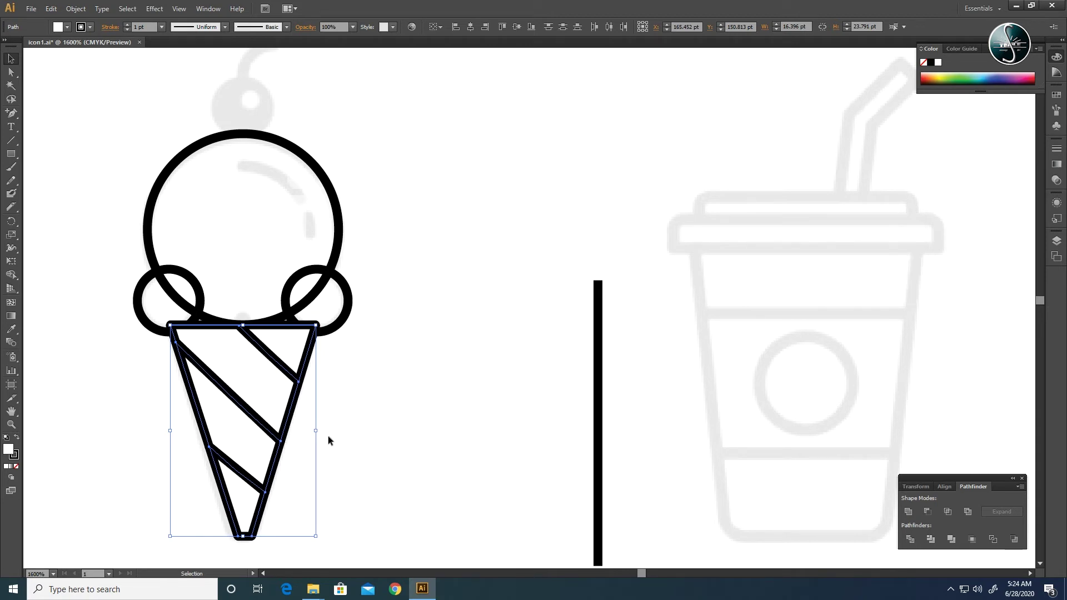
# - Select all the cone pieces and send them to the back of the stacking order
pyautogui.click(328, 437)
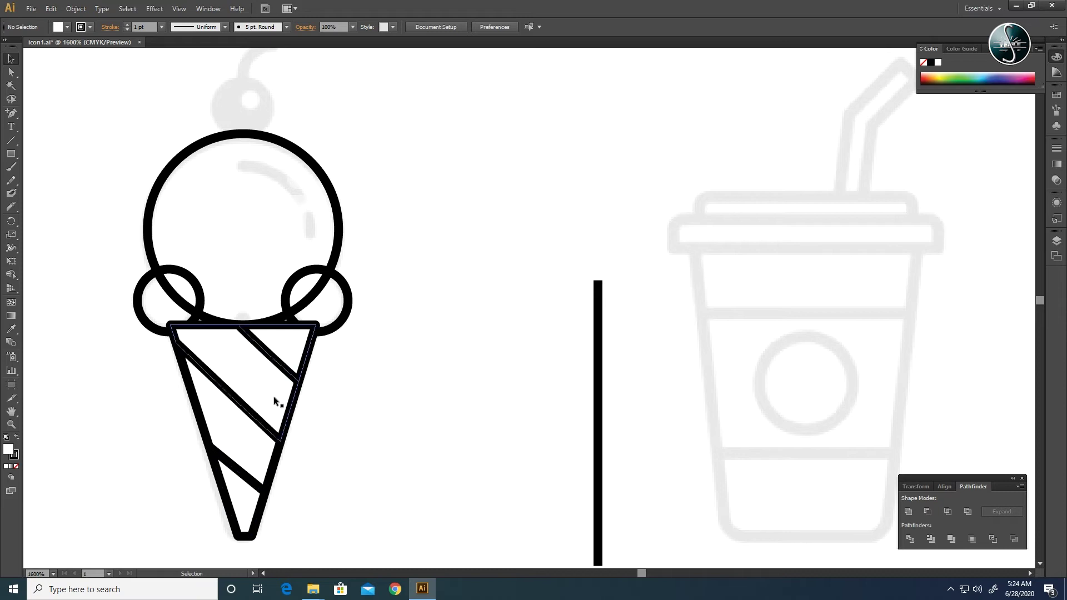
pyautogui.moveTo(339, 549); pyautogui.dragTo(112, 354)
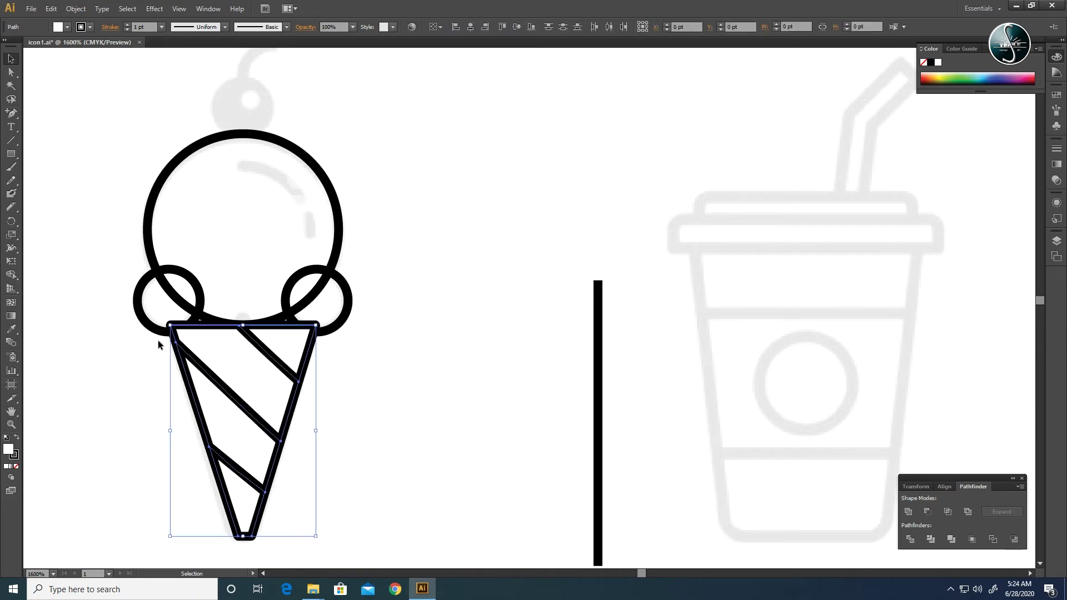
pyautogui.rightClick(246, 377)
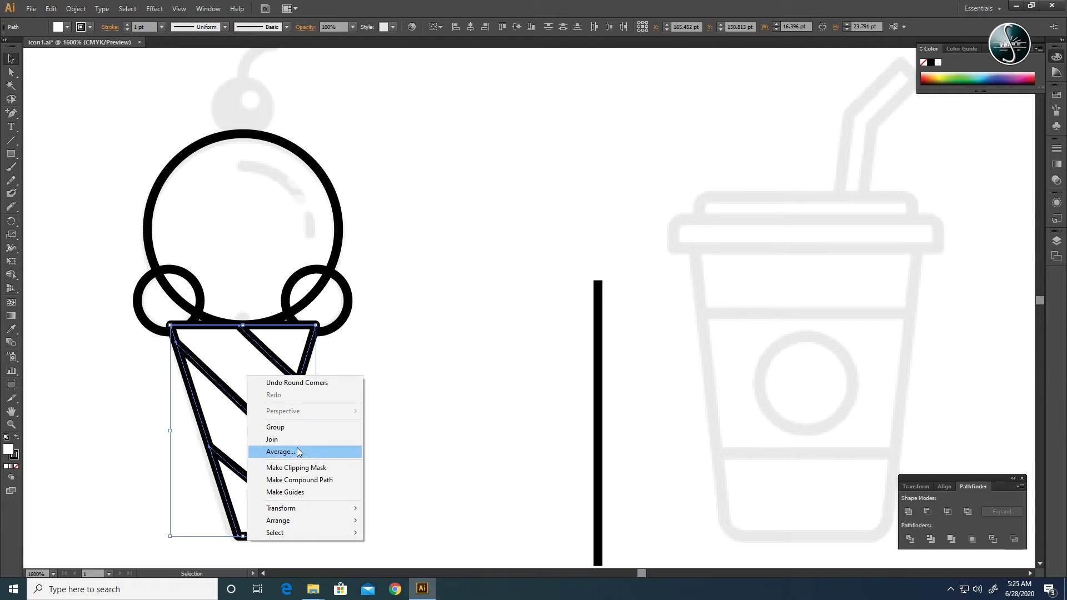
pyautogui.moveTo(321, 521)
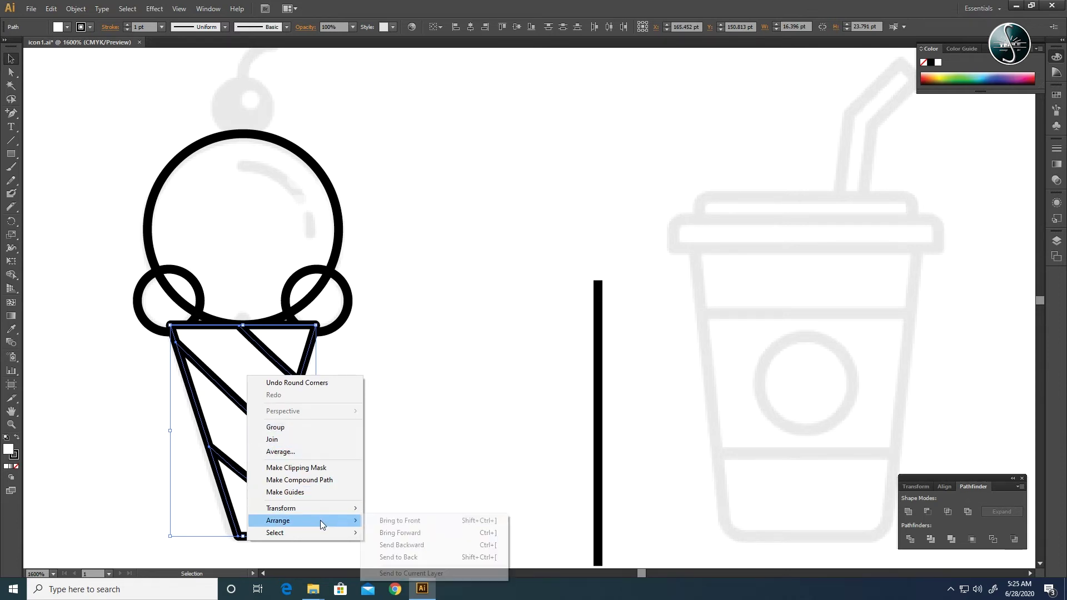
pyautogui.click(408, 558)
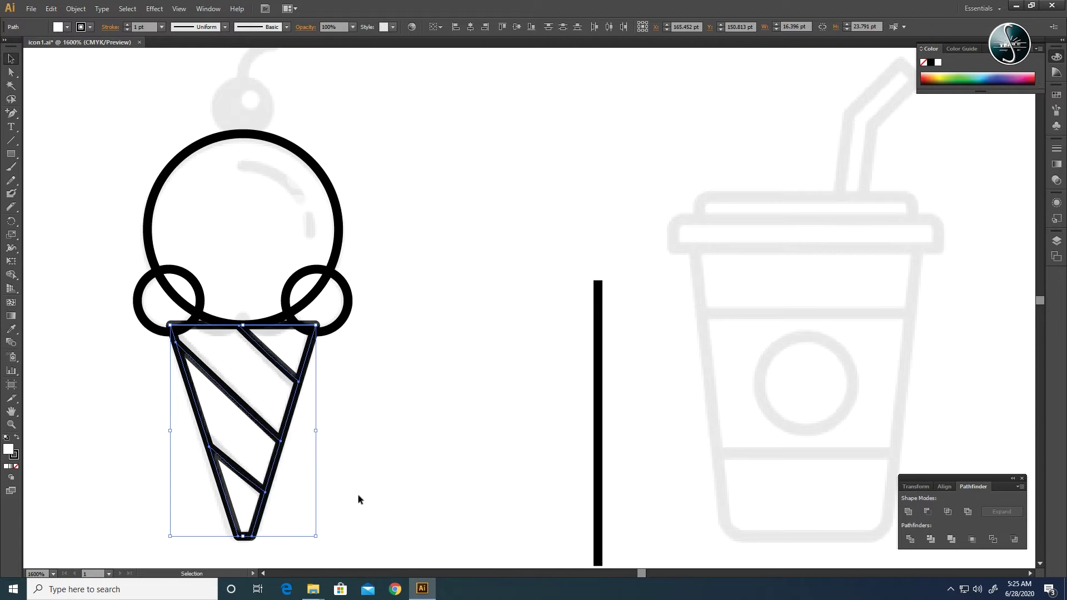
# - Send the selected cone pieces backward in the stacking order, and bring them forward again
pyautogui.rightClick(267, 471)
pyautogui.moveTo(359, 451)
pyautogui.click(438, 476)
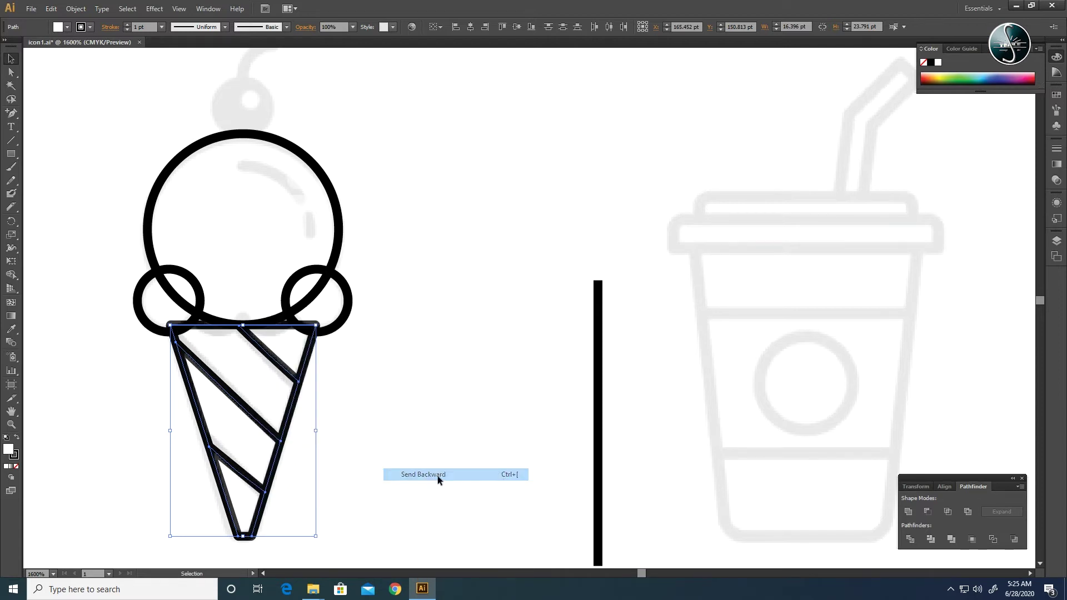
pyautogui.rightClick(275, 471)
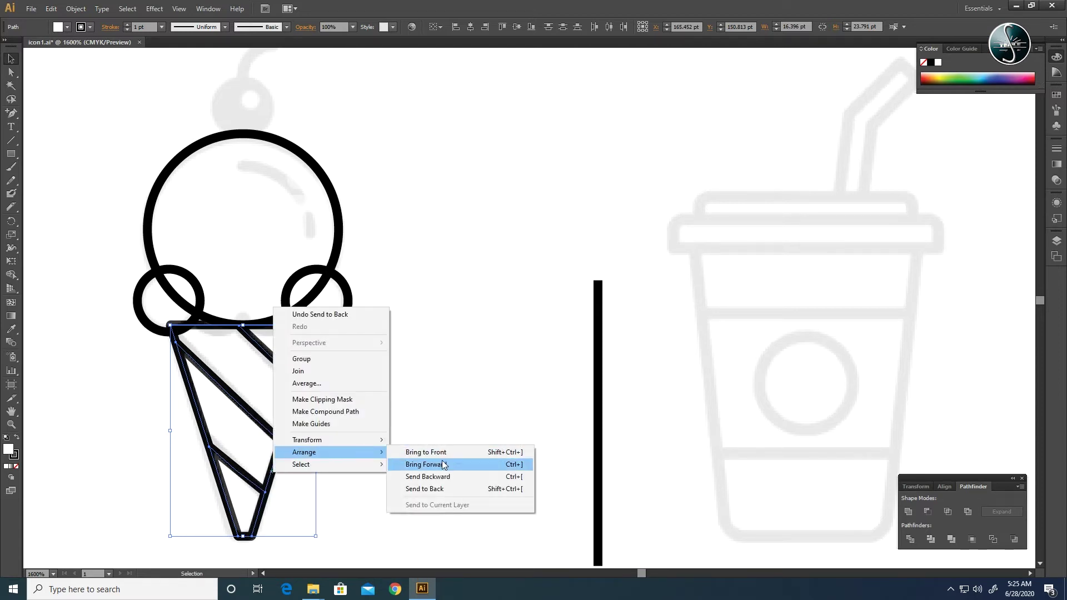
pyautogui.click(443, 465)
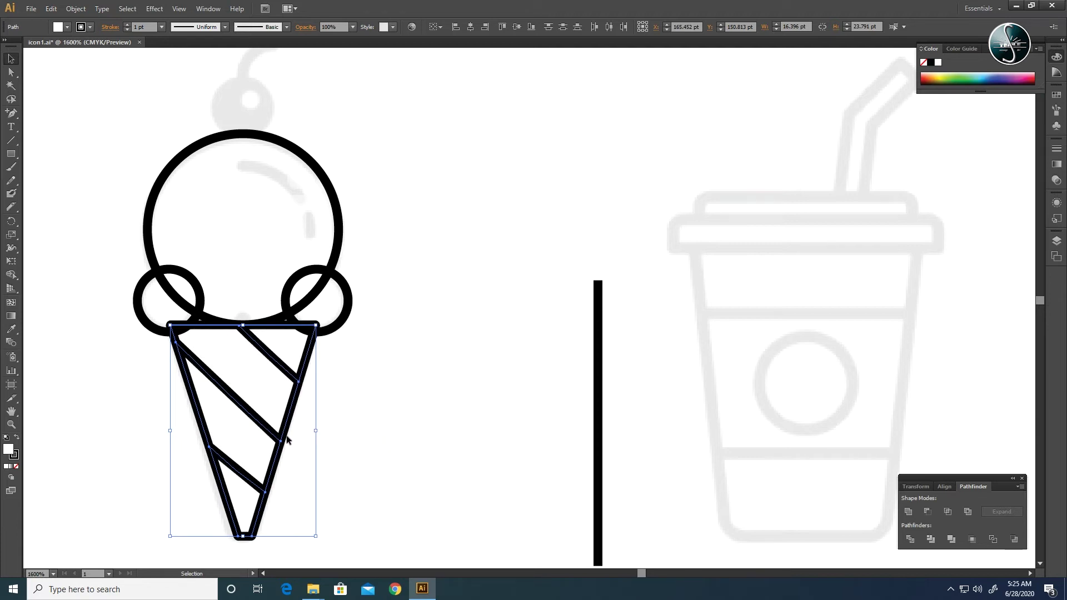
# - Select all the striped cone pieces and move them aside into the empty area right of the scoop
pyautogui.moveTo(390, 329); pyautogui.dragTo(336, 236)
pyautogui.moveTo(333, 550); pyautogui.dragTo(131, 354)
pyautogui.moveTo(292, 374); pyautogui.dragTo(480, 384)
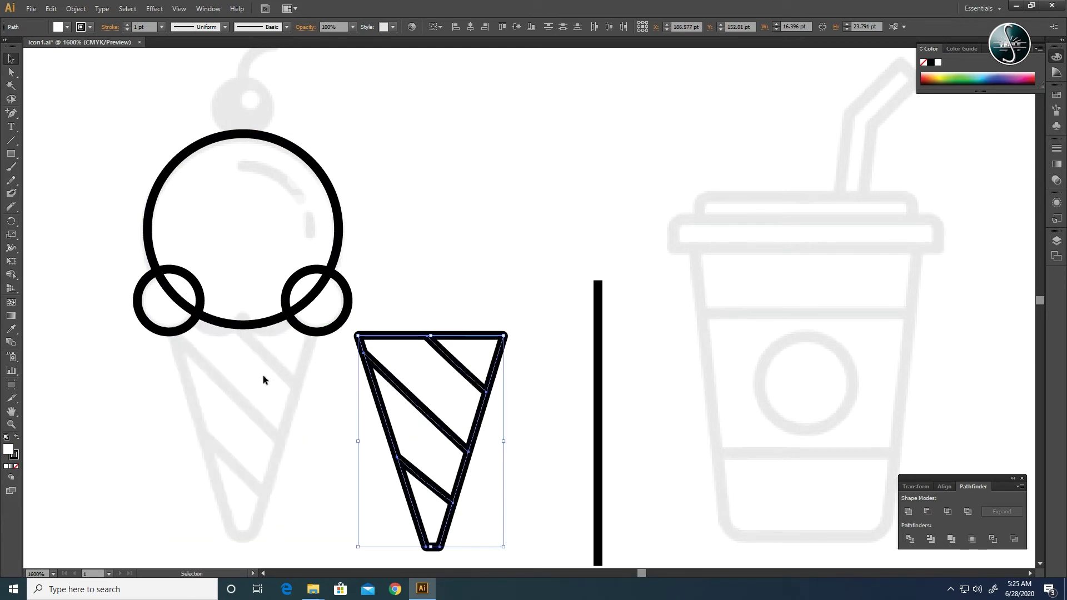
pyautogui.moveTo(76, 250); pyautogui.dragTo(310, 379)
pyautogui.moveTo(282, 301); pyautogui.dragTo(473, 208)
pyautogui.hotkey('ctrl', 'z')
pyautogui.press('v')
# - Duplicate the right-hand small circle, shrink the copy and place it just inside it along the scoop's lower edge
pyautogui.click(326, 392)
pyautogui.click(333, 332)
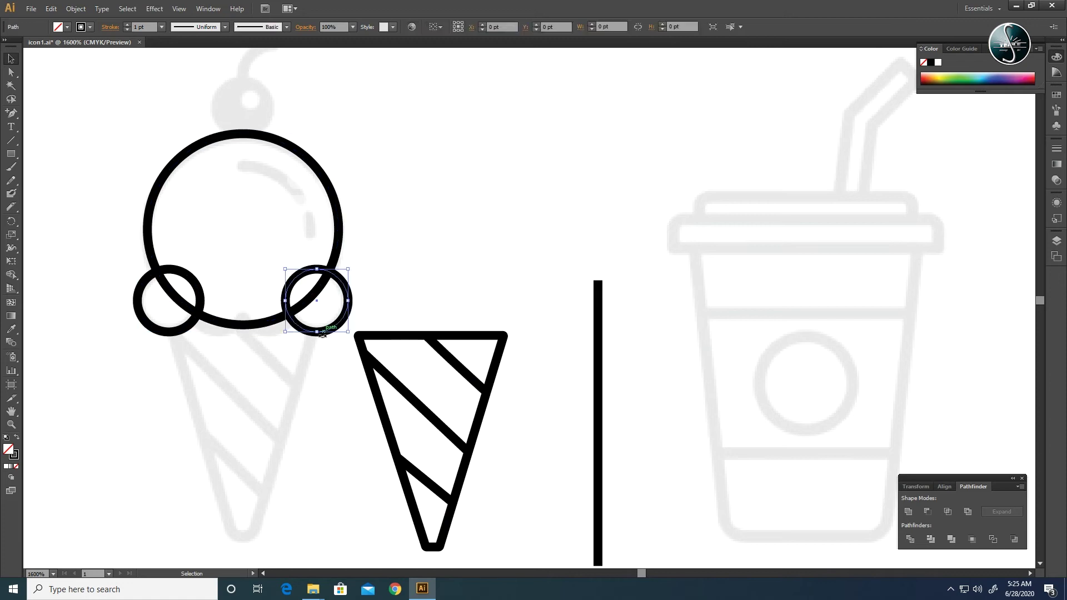
pyautogui.moveTo(334, 332); pyautogui.dragTo(285, 332)
pyautogui.moveTo(298, 269); pyautogui.dragTo(287, 281)
# - Duplicate the smaller circle and set the copy beside it to complete the row along the scoop's lower edge
pyautogui.moveTo(276, 333); pyautogui.dragTo(271, 467)
pyautogui.moveTo(86, 237); pyautogui.dragTo(186, 307)
pyautogui.click(227, 363)
pyautogui.moveTo(276, 456); pyautogui.dragTo(233, 329)
pyautogui.click(251, 373)
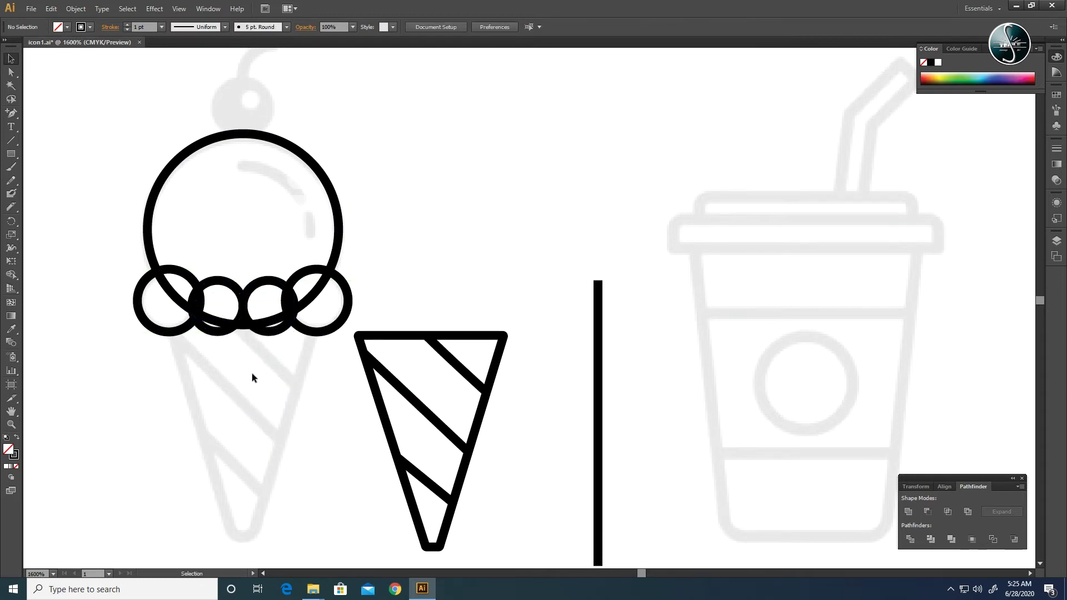
# - Select the large scoop circle with all four small circles and fill them with white
pyautogui.moveTo(89, 181); pyautogui.dragTo(149, 253)
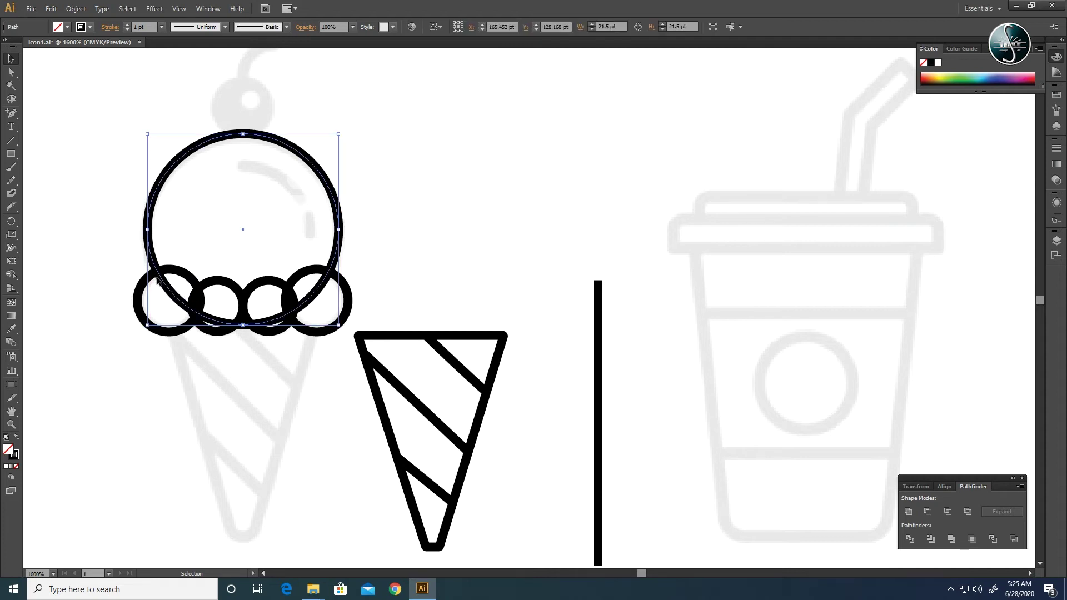
pyautogui.moveTo(162, 147); pyautogui.dragTo(363, 339)
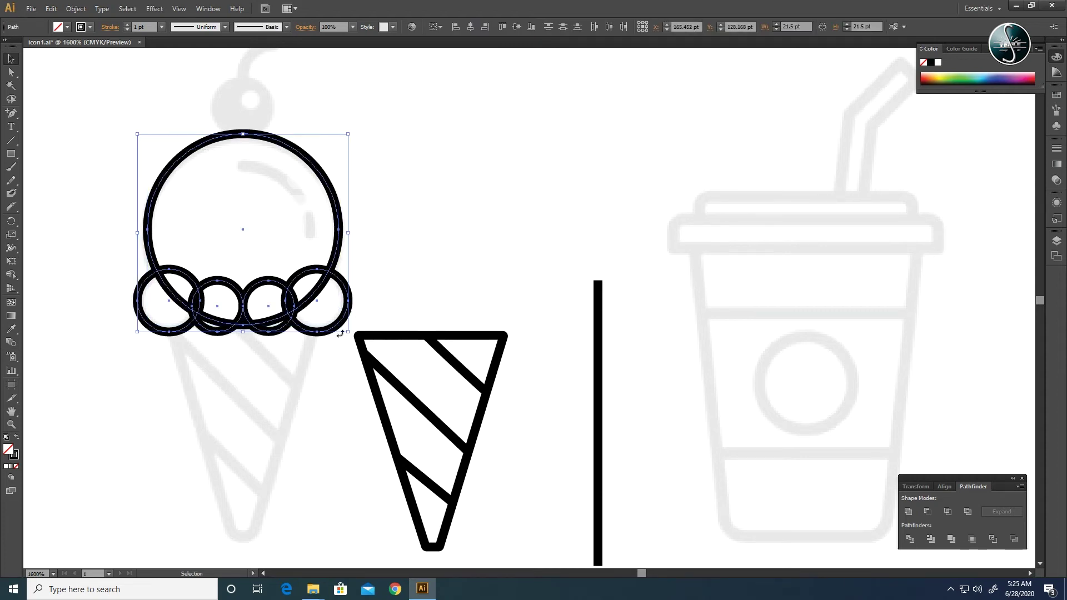
pyautogui.click(7, 467)
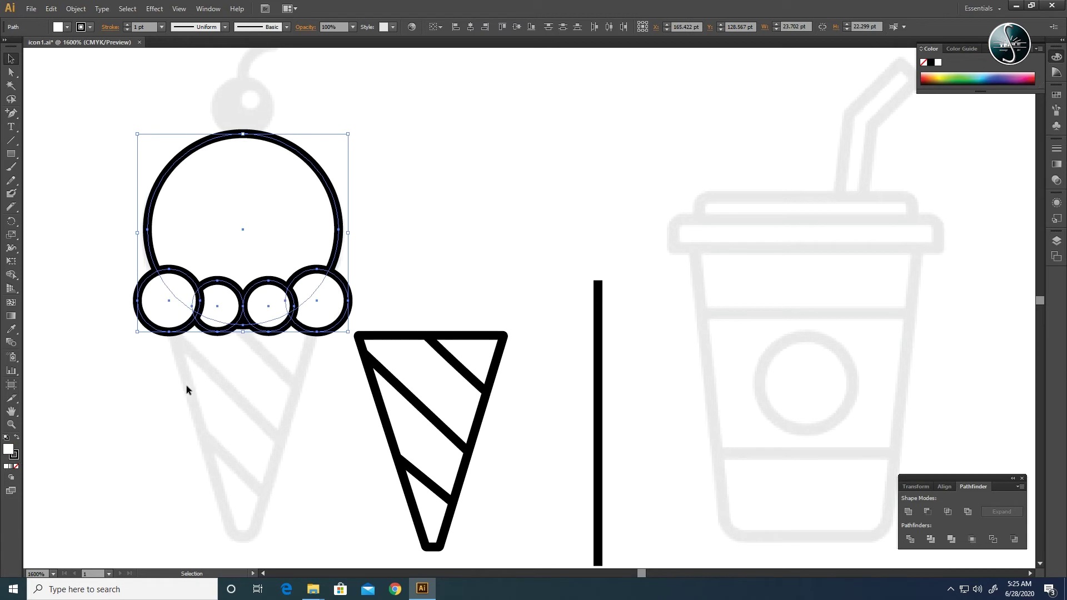
pyautogui.click(187, 388)
# - Merge all the scoop circles into one outline with a scalloped lower edge using the Shape Builder tool
pyautogui.moveTo(77, 181); pyautogui.dragTo(346, 308)
pyautogui.click(10, 275)
pyautogui.moveTo(202, 238)
pyautogui.mouseDown()
pyautogui.moveTo(171, 297)
pyautogui.moveTo(220, 283)
pyautogui.moveTo(272, 309)
pyautogui.moveTo(314, 301)
pyautogui.mouseUp()
pyautogui.moveTo(217, 302)
pyautogui.mouseDown()
pyautogui.moveTo(253, 307)
pyautogui.moveTo(229, 325)
pyautogui.moveTo(207, 307)
pyautogui.moveTo(190, 315)
pyautogui.mouseUp()
pyautogui.moveTo(282, 304)
pyautogui.mouseDown()
pyautogui.moveTo(274, 324)
pyautogui.moveTo(290, 315)
pyautogui.mouseUp()
pyautogui.click(11, 59)
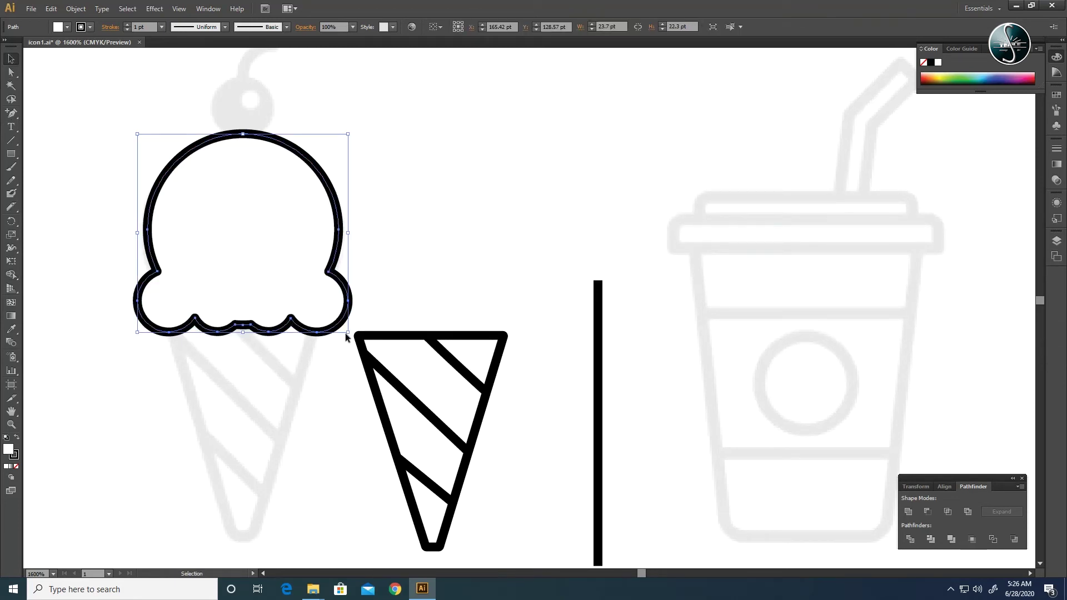
# - Move the striped cone pieces back onto the sketched cone directly beneath the merged scoop
pyautogui.click(407, 471)
pyautogui.moveTo(471, 459); pyautogui.dragTo(280, 445)
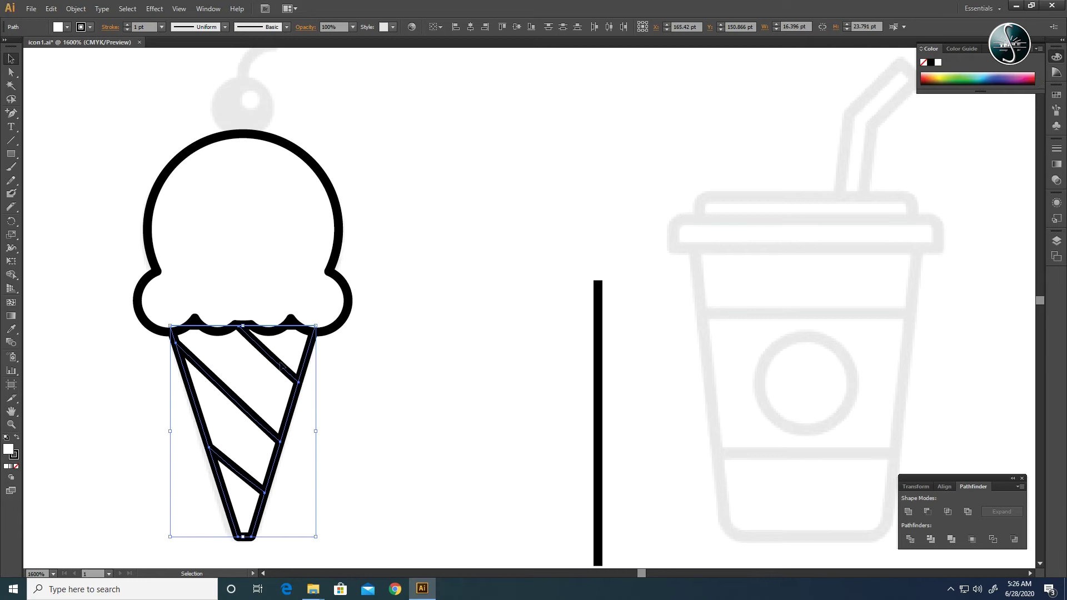
pyautogui.click(348, 498)
# - Try to curve the lower right corner of the cone's tip piece with the Convert Anchor Point tool
pyautogui.click(262, 507)
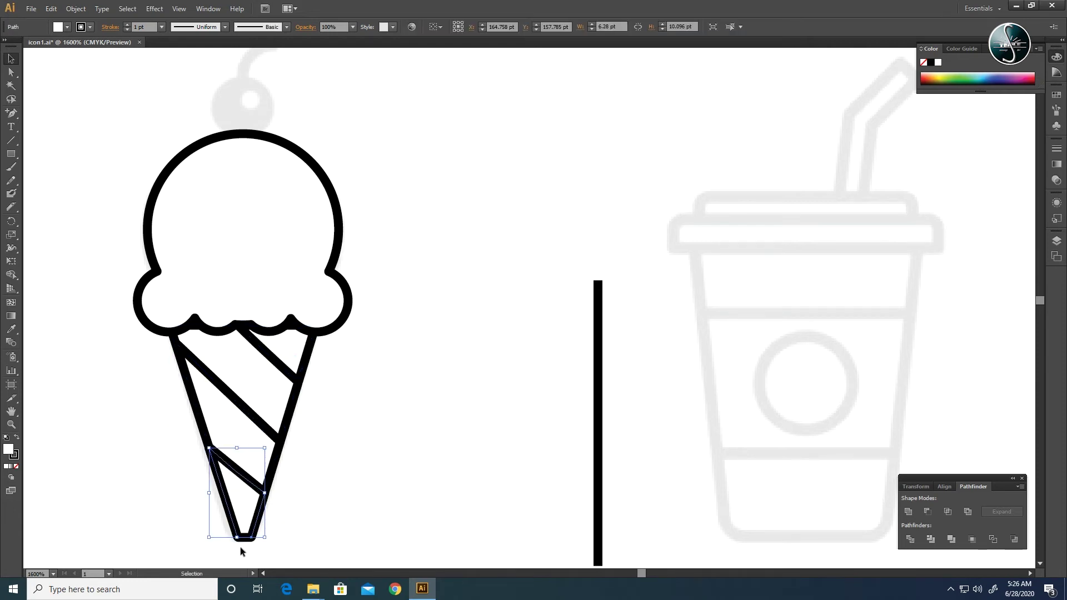
pyautogui.moveTo(324, 492); pyautogui.dragTo(314, 448)
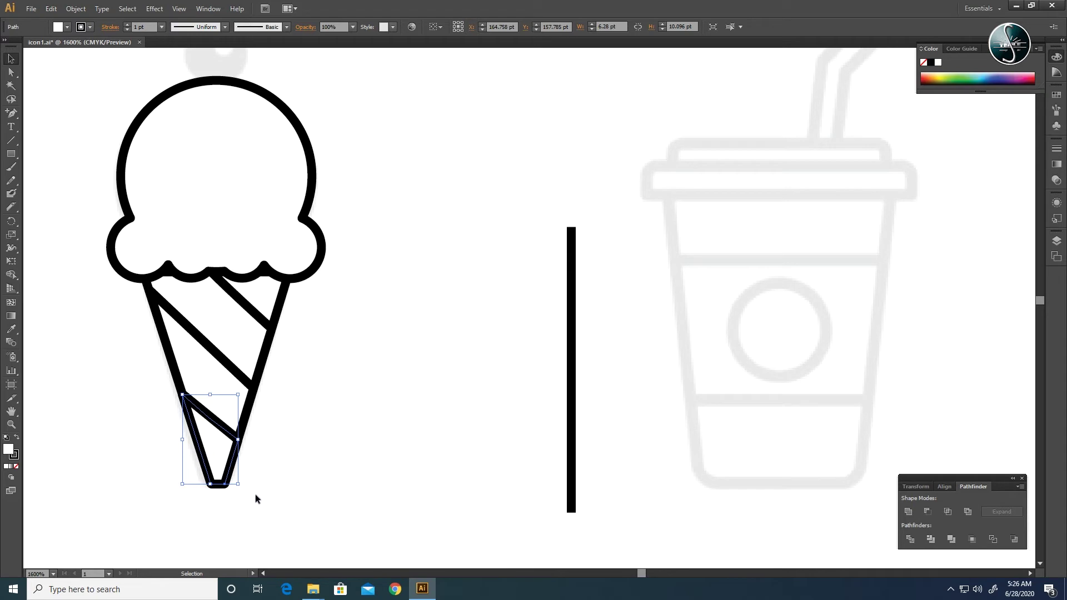
pyautogui.click(218, 495)
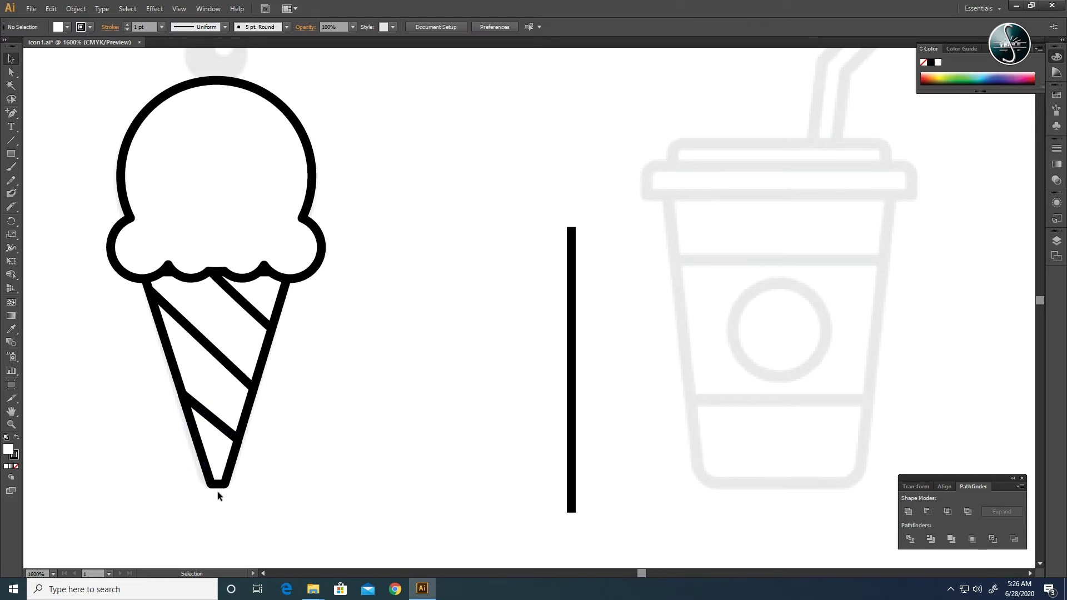
pyautogui.hotkey('ctrl', '+')
pyautogui.hotkey('ctrl', '+')
pyautogui.moveTo(177, 514); pyautogui.dragTo(480, 389)
pyautogui.moveTo(265, 497); pyautogui.dragTo(384, 472)
pyautogui.click(332, 495)
pyautogui.hotkey('ctrl', 'z')
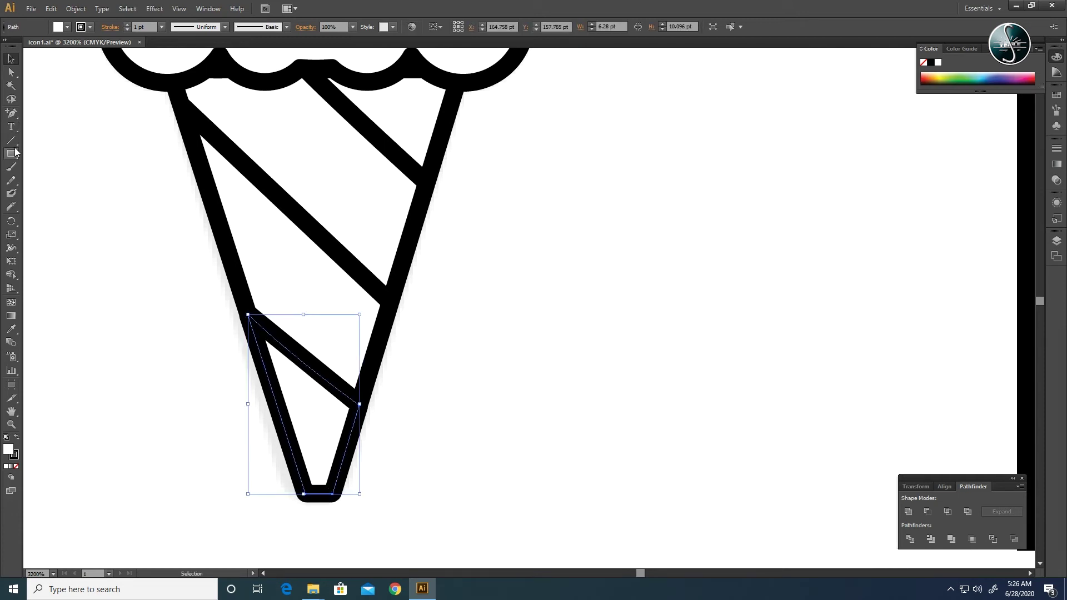
pyautogui.moveTo(11, 113); pyautogui.dragTo(50, 155)
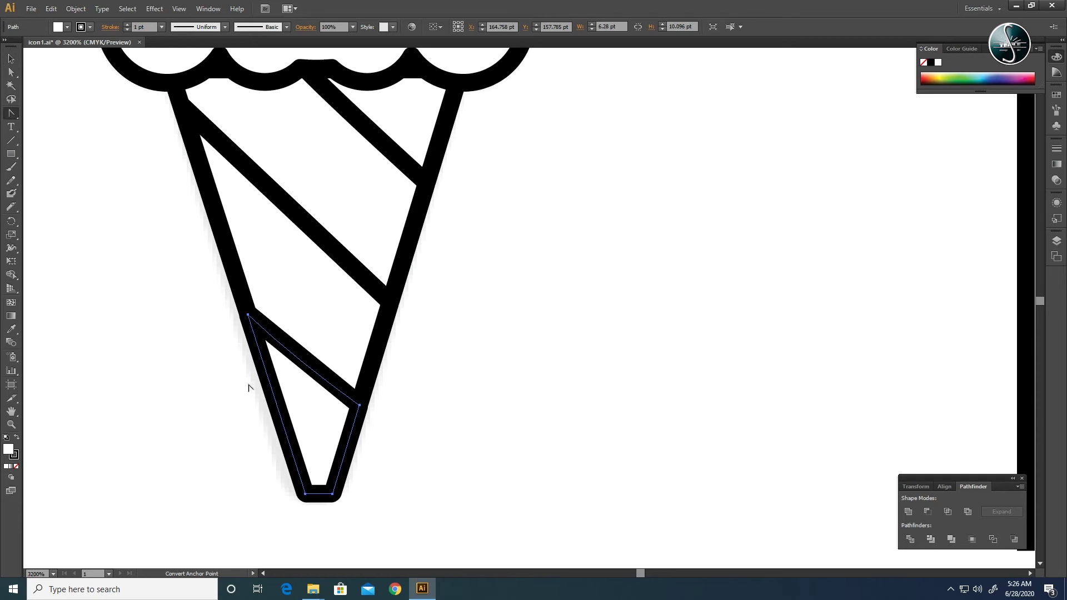
pyautogui.moveTo(332, 494); pyautogui.dragTo(331, 507)
pyautogui.hotkey('ctrl', 'z')
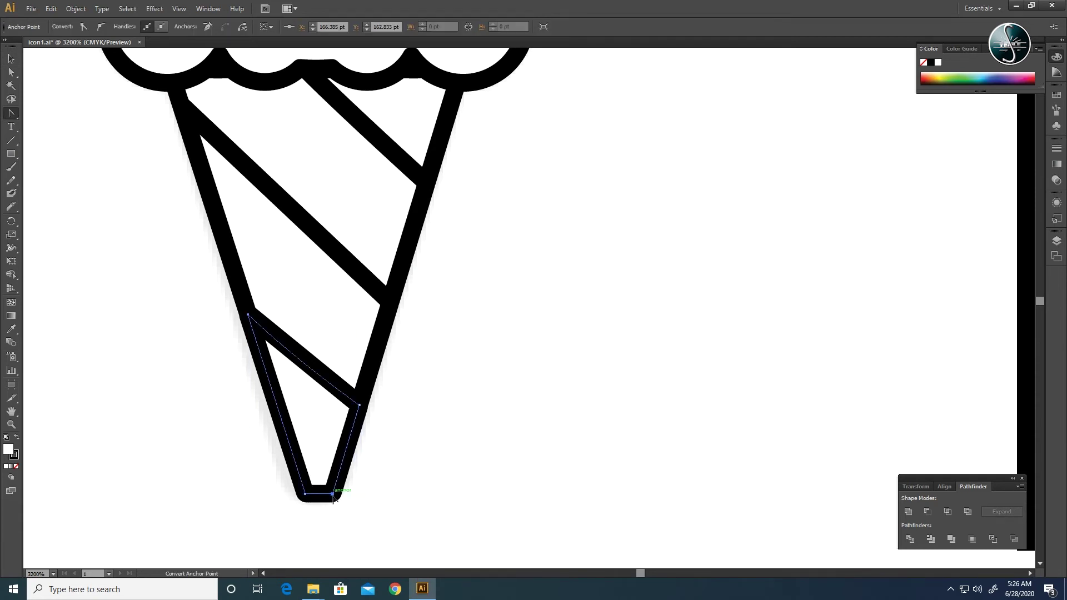
# - Try to pull curve handles out of the right anchor point at the cone's tip and adjust them
pyautogui.click(333, 496)
pyautogui.click(628, 308)
pyautogui.moveTo(332, 493); pyautogui.dragTo(339, 475)
pyautogui.moveTo(326, 514); pyautogui.dragTo(324, 503)
pyautogui.hotkey('ctrl', 'z')
pyautogui.hotkey('ctrl', 'z')
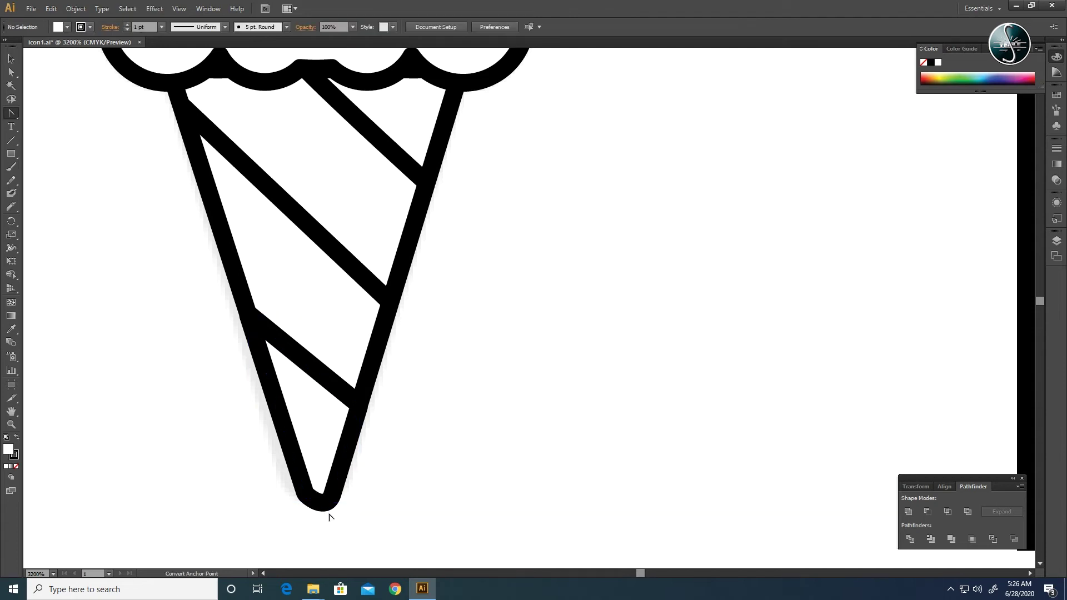
pyautogui.click(332, 500)
pyautogui.click(631, 309)
pyautogui.click(333, 503)
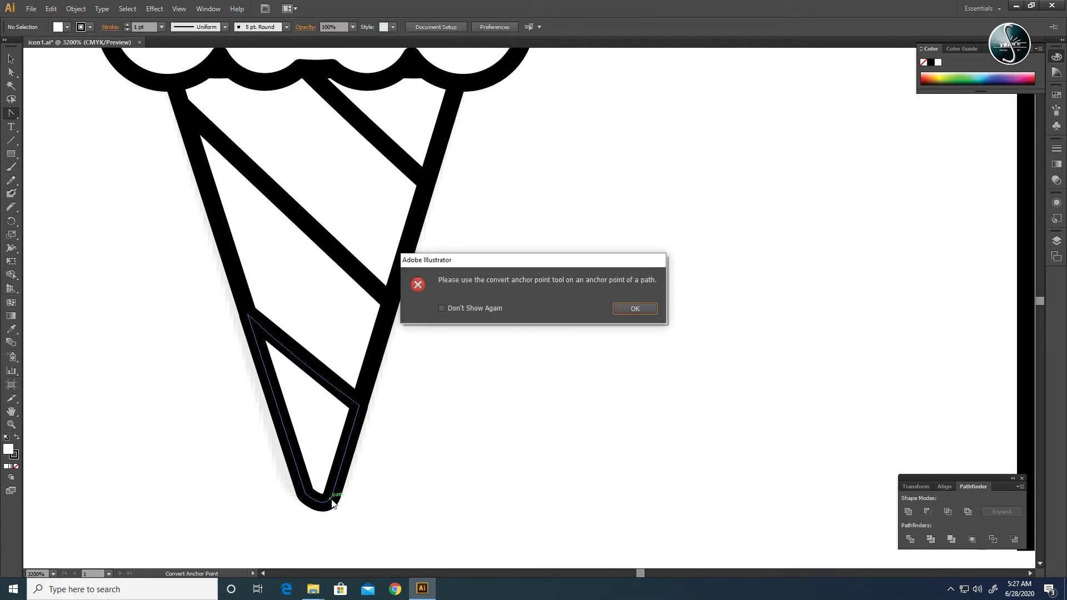
pyautogui.click(634, 309)
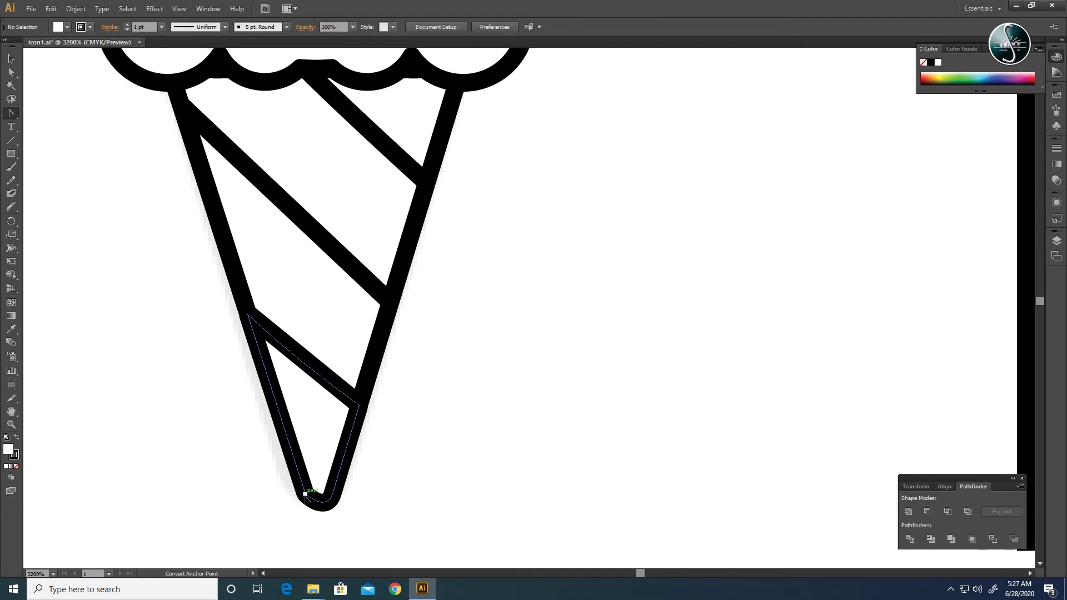
# - Try to bulge the cone's tip downward from its left anchor point, and undo the handle changes
pyautogui.click(305, 494)
pyautogui.click(327, 512)
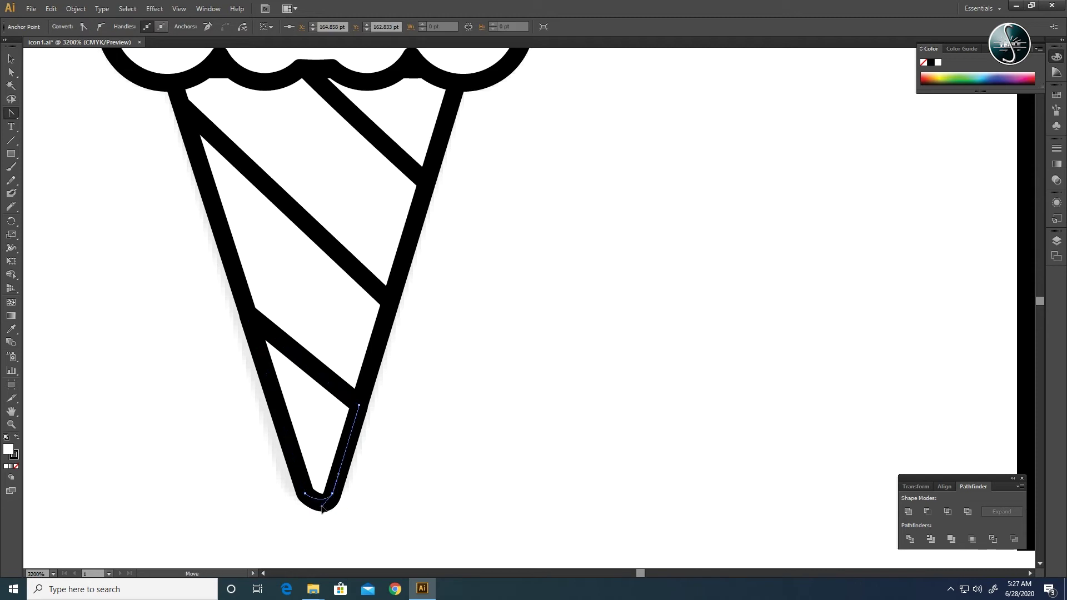
pyautogui.click(315, 512)
pyautogui.moveTo(323, 507)
pyautogui.mouseDown()
pyautogui.moveTo(314, 514)
pyautogui.moveTo(326, 534)
pyautogui.moveTo(327, 513)
pyautogui.mouseUp()
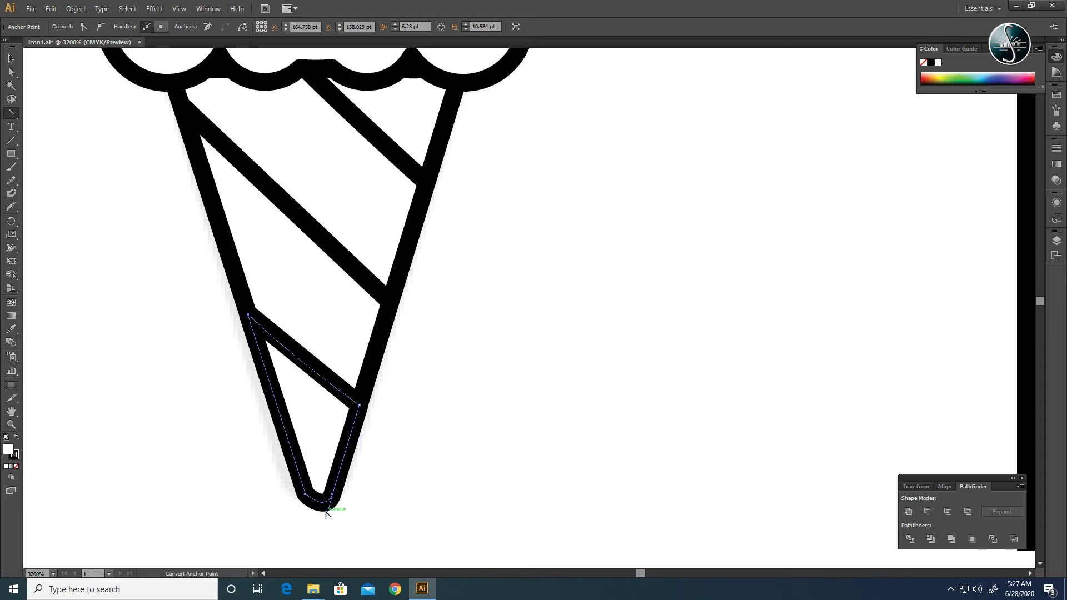
pyautogui.moveTo(327, 515)
pyautogui.mouseDown()
pyautogui.moveTo(309, 503)
pyautogui.moveTo(327, 523)
pyautogui.mouseUp()
pyautogui.hotkey('ctrl', 'z')
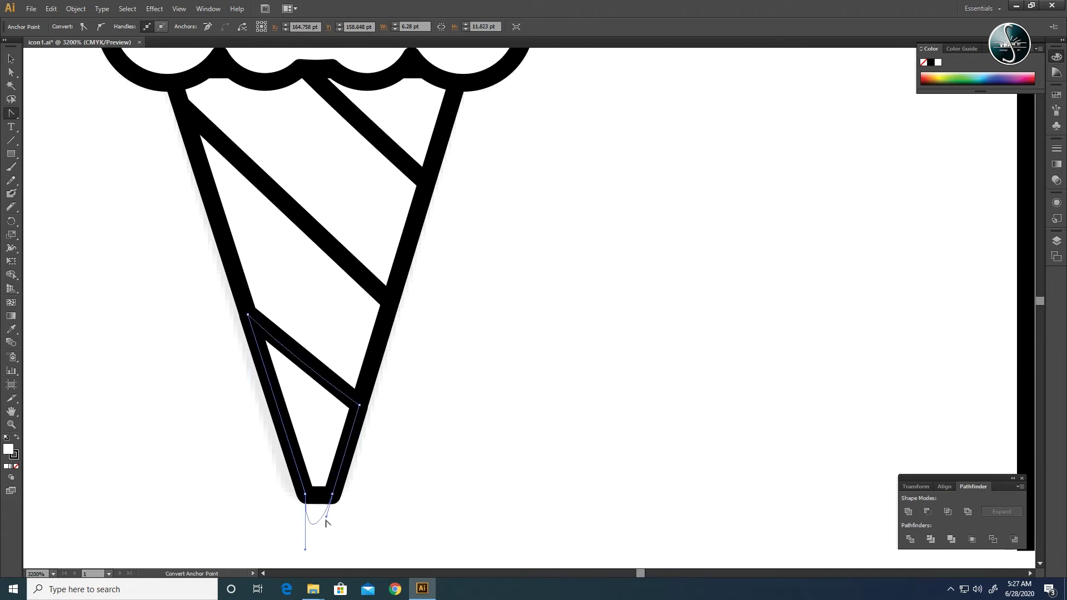
pyautogui.hotkey('ctrl', 'z')
pyautogui.hotkey('ctrl', 'z')
pyautogui.hotkey('ctrl', 'z')
pyautogui.hotkey('ctrl', 'z')
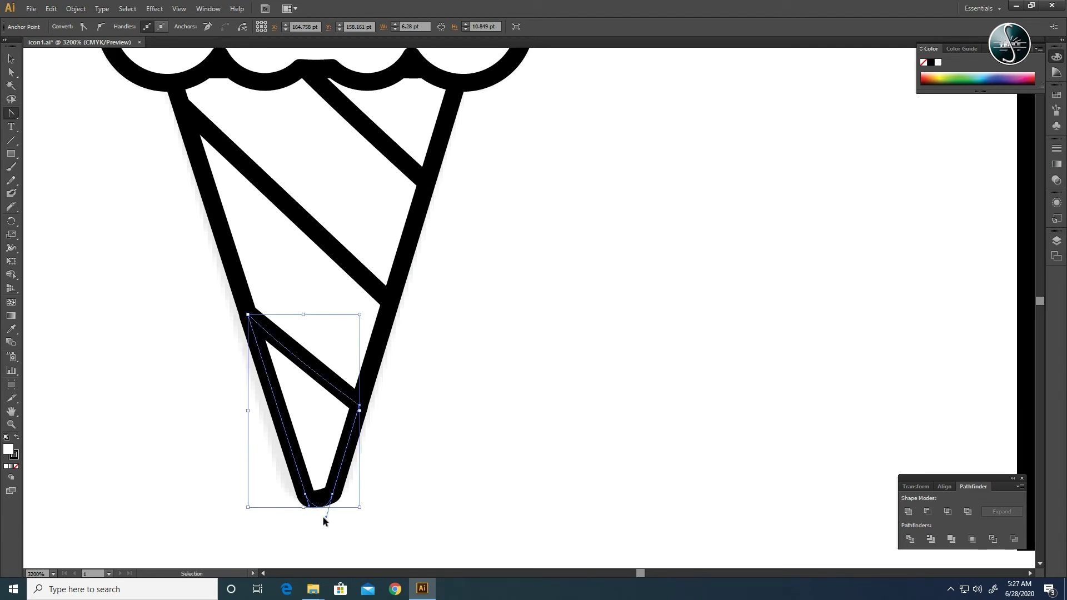
# - Try different handle directions for the curve between the tip's two lower anchor points, and undo them
pyautogui.moveTo(322, 510); pyautogui.dragTo(310, 516)
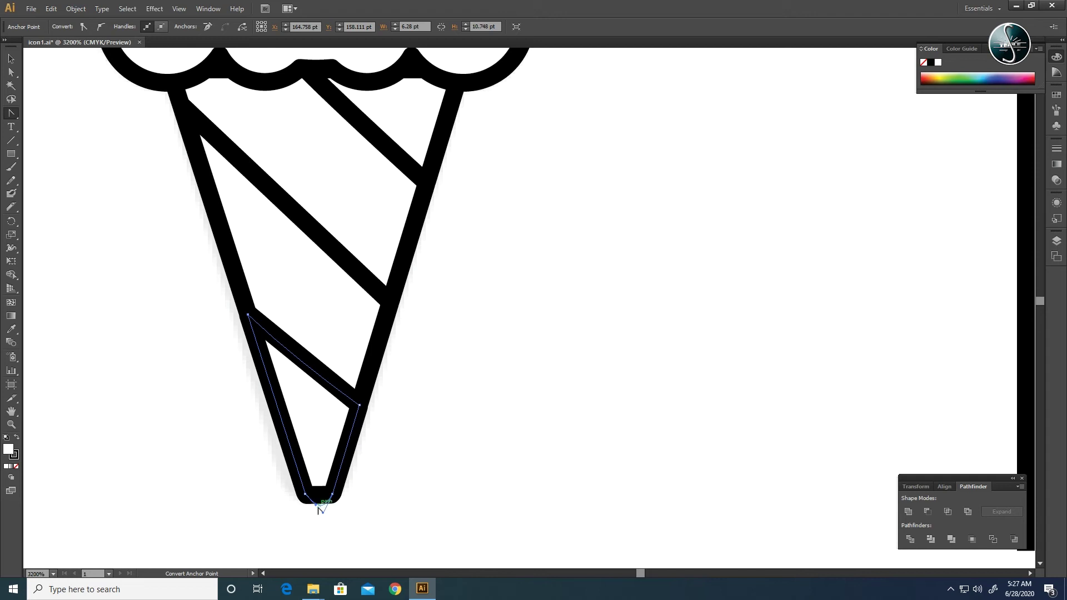
pyautogui.hotkey('ctrl', 'z')
pyautogui.moveTo(332, 494); pyautogui.dragTo(309, 506)
pyautogui.hotkey('ctrl', 'z')
pyautogui.hotkey('ctrl', 'z')
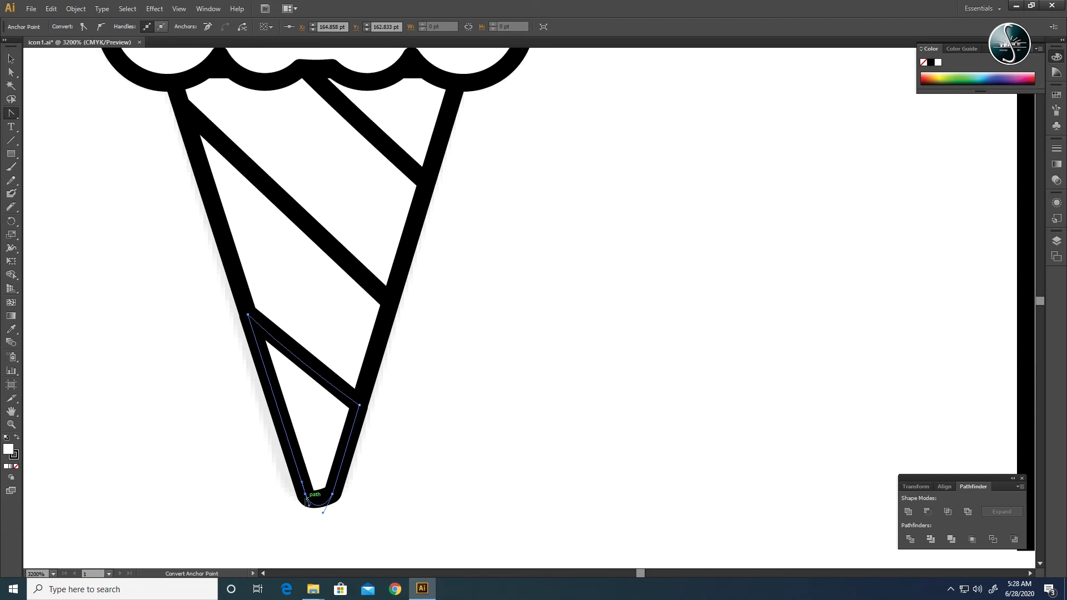
# - Try to reposition the tip's lower anchor points with the Direct Selection tool, and undo back through the curve edits
pyautogui.click(11, 72)
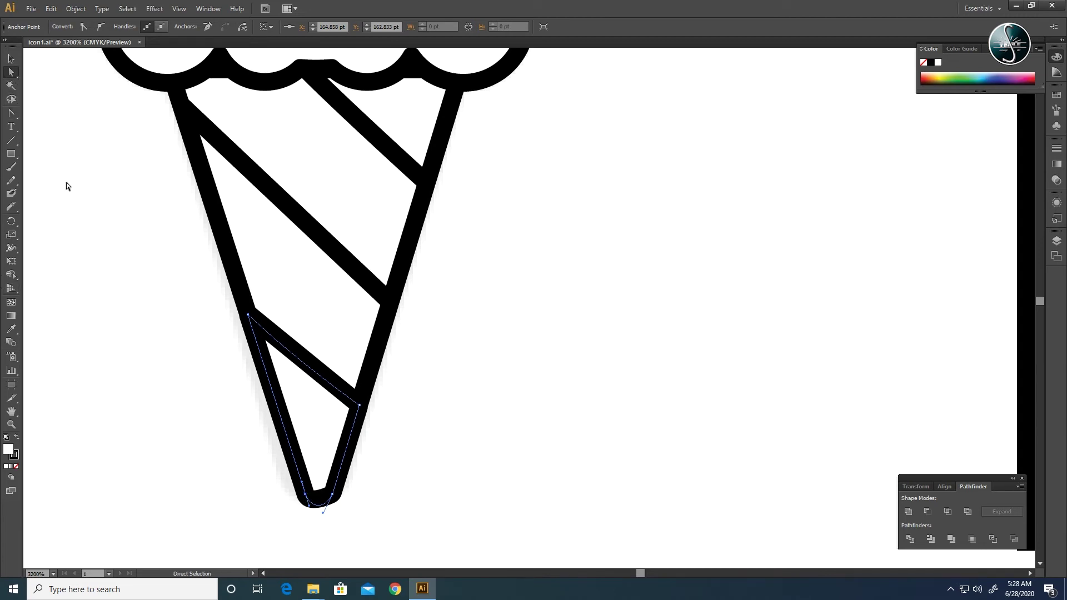
pyautogui.moveTo(313, 503); pyautogui.dragTo(337, 496)
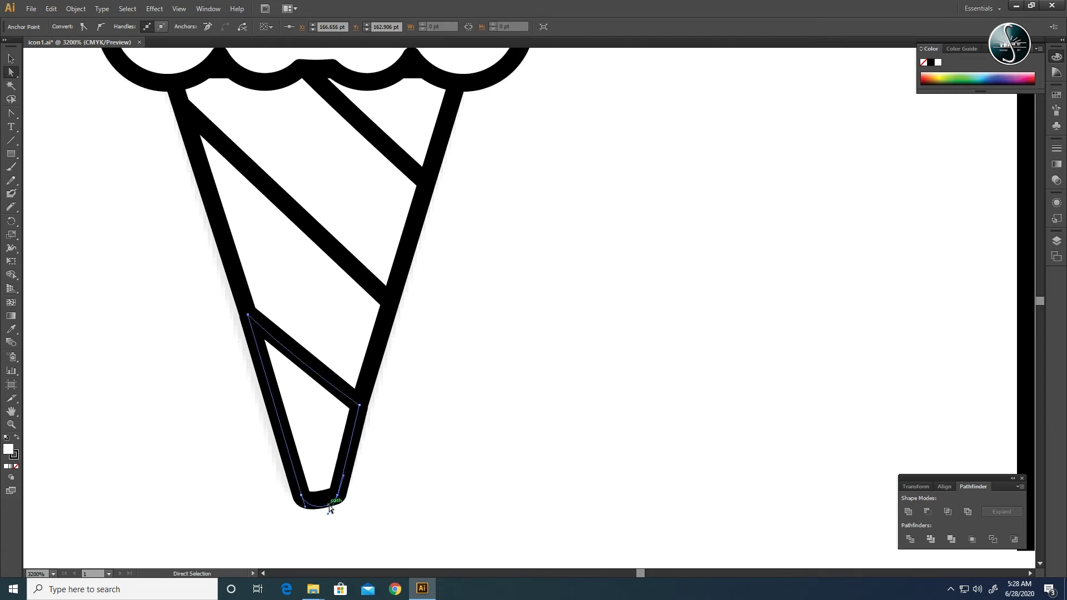
pyautogui.moveTo(338, 496); pyautogui.dragTo(306, 494)
pyautogui.hotkey('ctrl', 'z')
pyautogui.click(11, 113)
pyautogui.hotkey('ctrl', 'z')
pyautogui.hotkey('ctrl', 'z')
pyautogui.hotkey('ctrl', 'z')
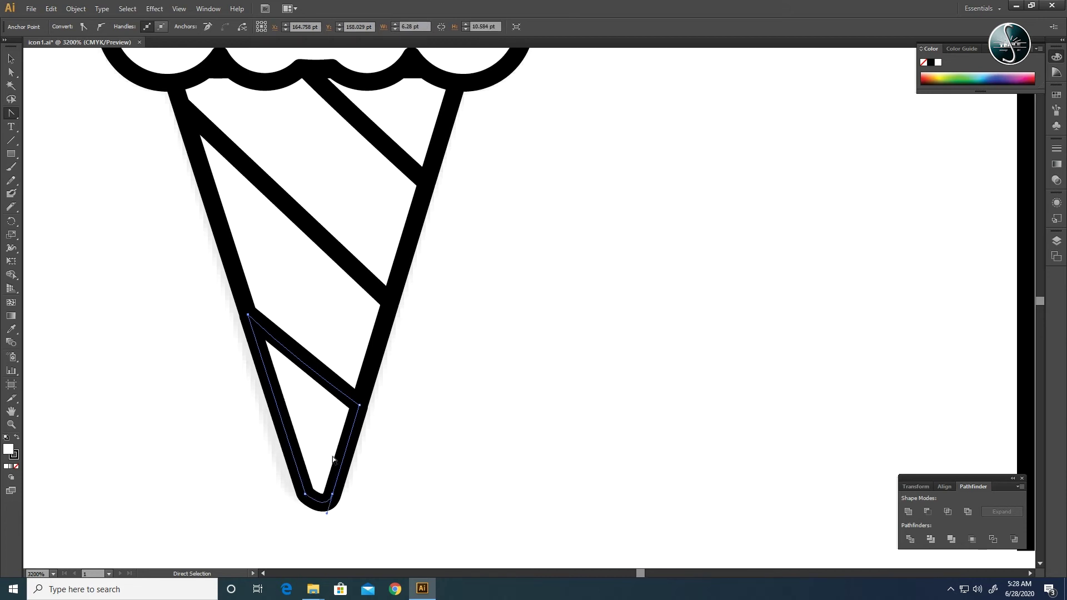
pyautogui.hotkey('ctrl', 'z')
pyautogui.hotkey('ctrl', 'z')
# - Give the flat bottom edge of the cone's tip a shallow downward curve with the Convert Anchor Point tool, and deselect it
pyautogui.moveTo(306, 496); pyautogui.dragTo(338, 489)
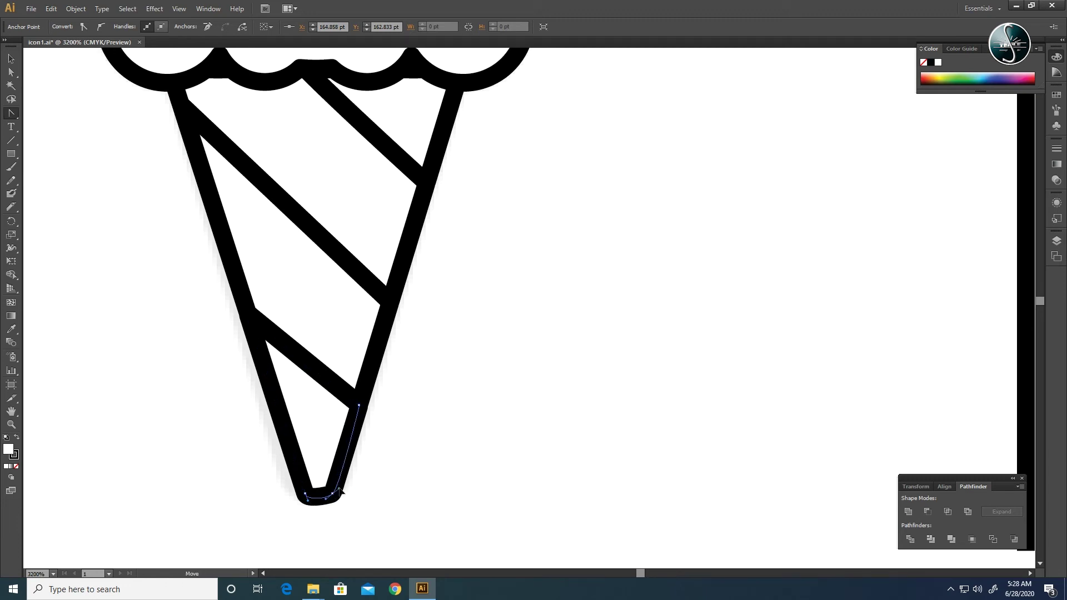
pyautogui.click(272, 537)
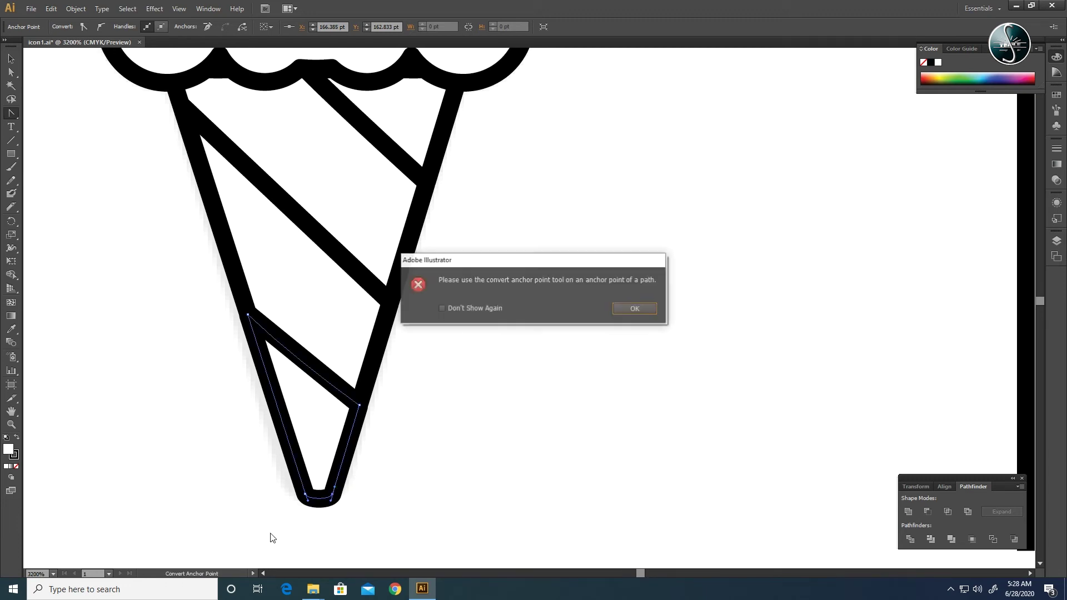
pyautogui.click(622, 308)
pyautogui.press('v')
pyautogui.click(408, 456)
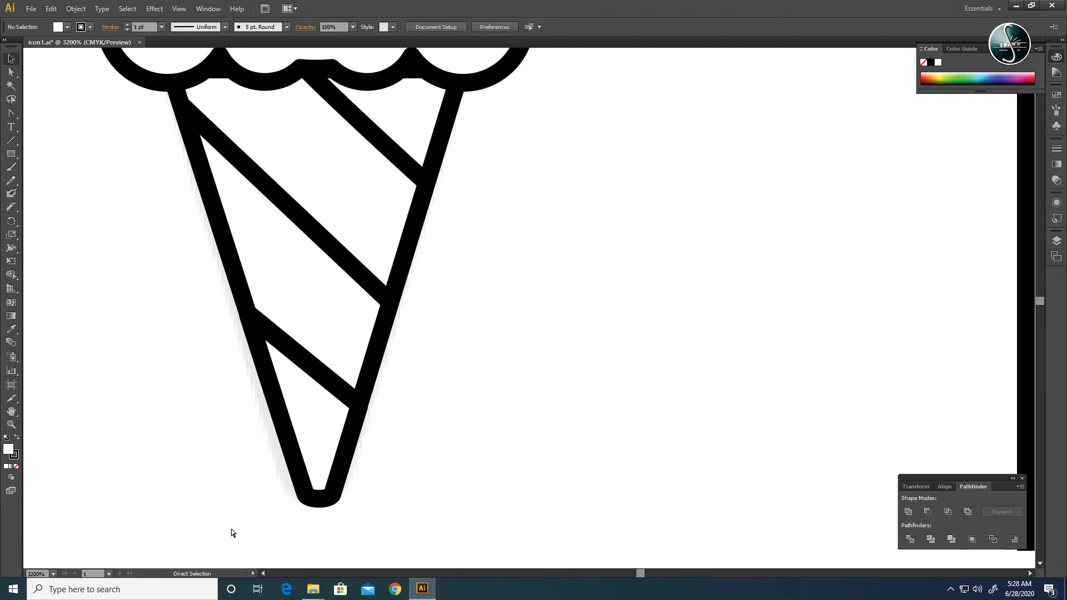
# - Draw a circle about 6.3 pt across over the sketched cherry and align it on top of the scoop
pyautogui.hotkey('ctrl', '-')
pyautogui.moveTo(491, 297); pyautogui.dragTo(387, 412)
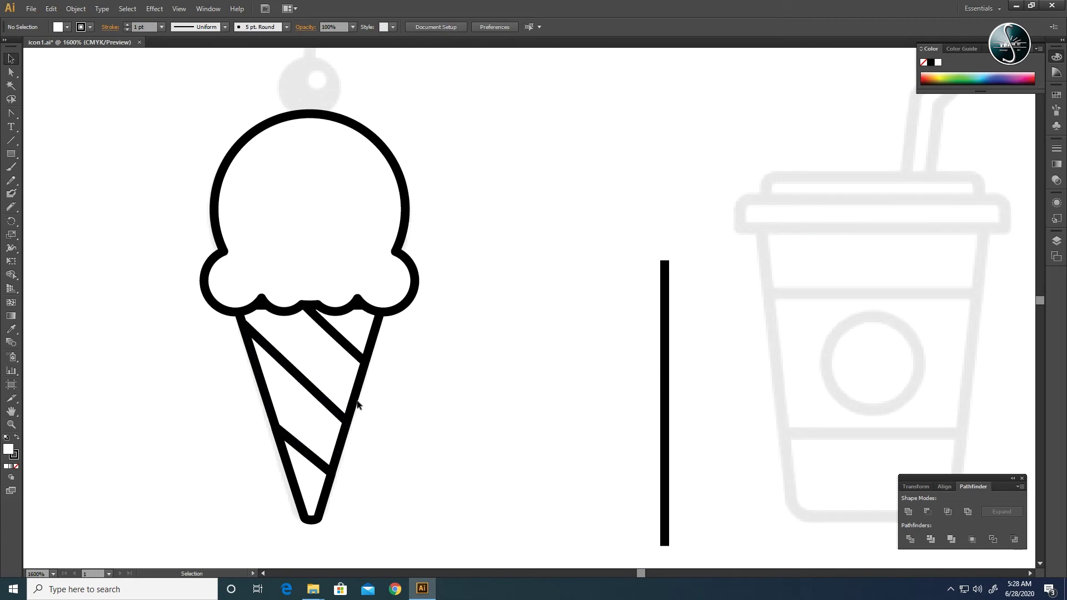
pyautogui.moveTo(407, 377); pyautogui.dragTo(367, 383)
pyautogui.moveTo(439, 272); pyautogui.dragTo(445, 405)
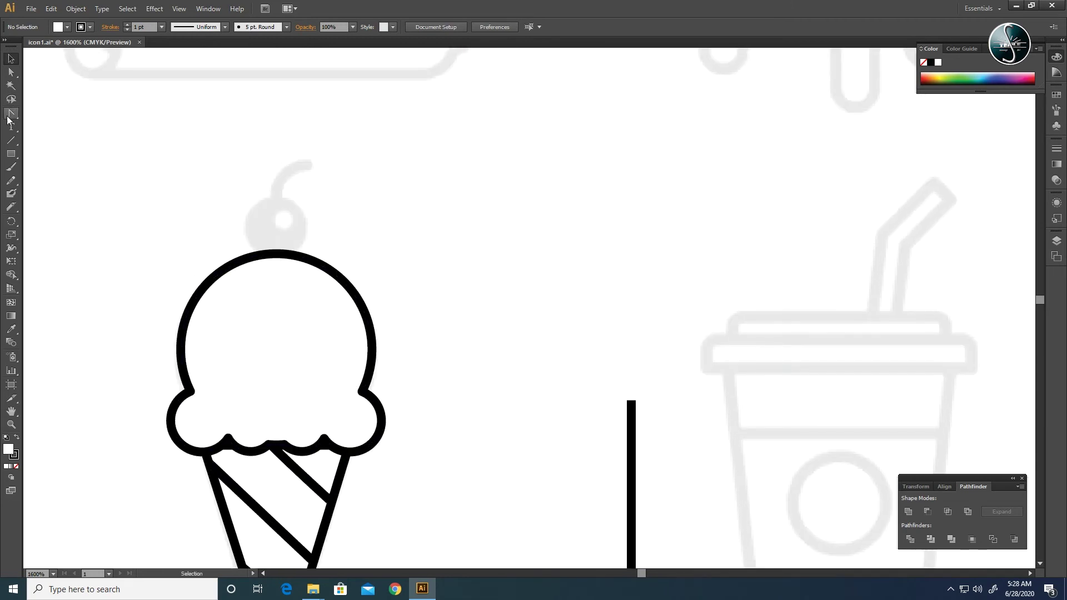
pyautogui.click(12, 155)
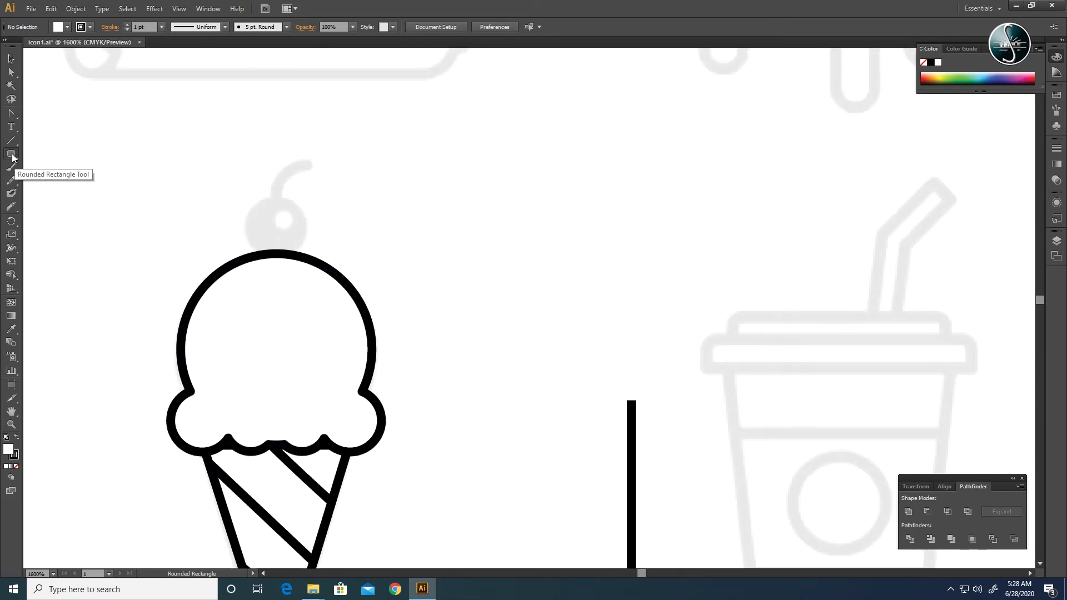
pyautogui.press('l')
pyautogui.moveTo(253, 210); pyautogui.dragTo(314, 270)
pyautogui.press('v')
pyautogui.moveTo(312, 233); pyautogui.dragTo(305, 202)
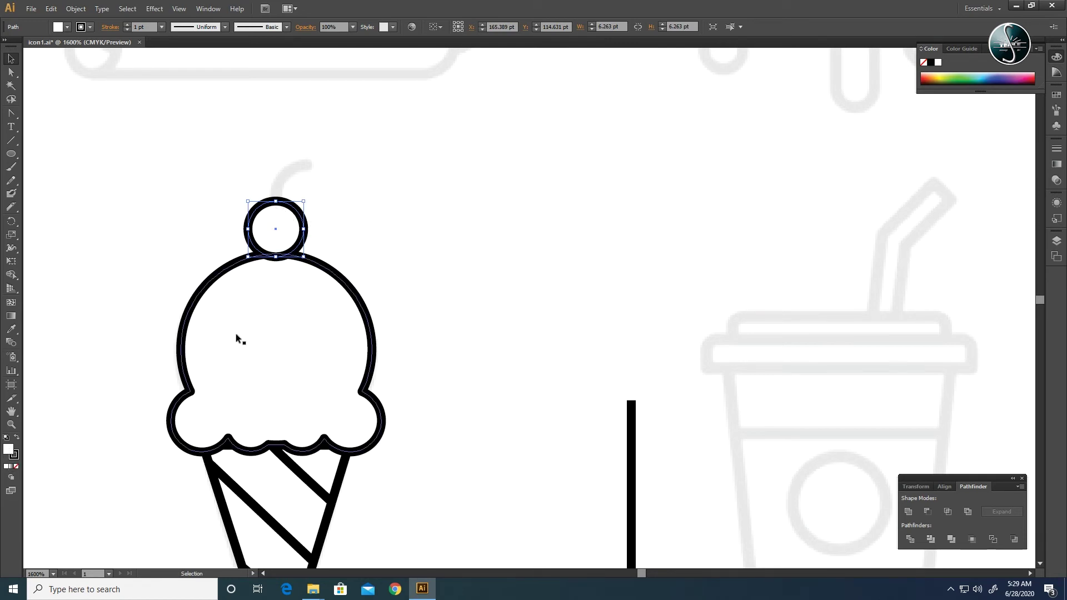
# - Fill the cherry circle with black and place a duplicate of it in the empty space beside the scoop
pyautogui.click(67, 27)
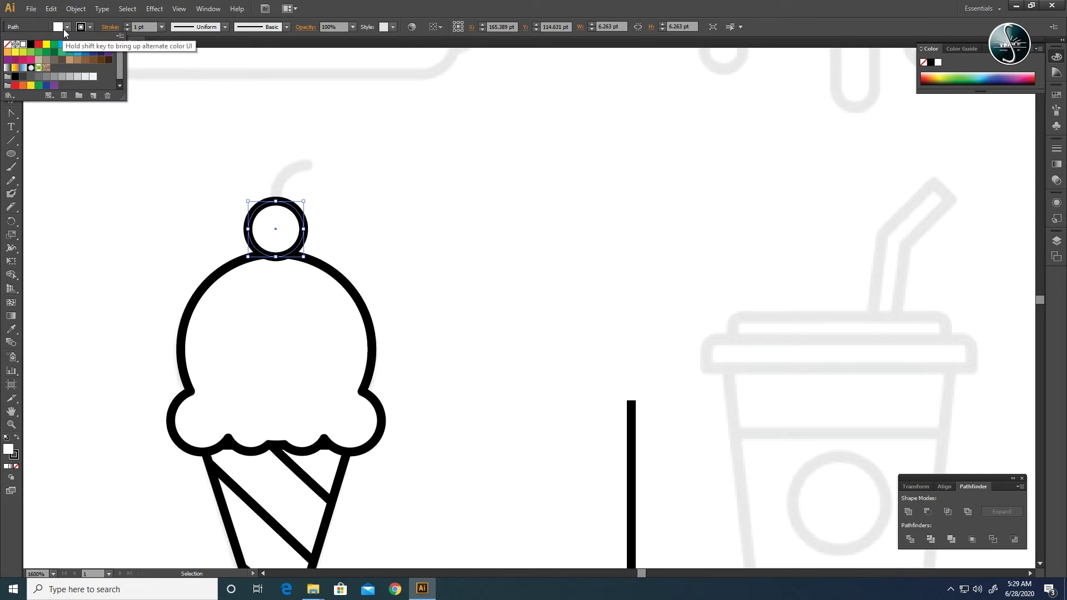
pyautogui.click(31, 44)
pyautogui.moveTo(291, 234); pyautogui.dragTo(392, 222)
pyautogui.hotkey('ctrl', 'z')
pyautogui.moveTo(295, 252); pyautogui.dragTo(395, 240)
# - Remove the stroke from the cherry circle on the scoop and enlarge it to about 6.4 pt
pyautogui.click(286, 236)
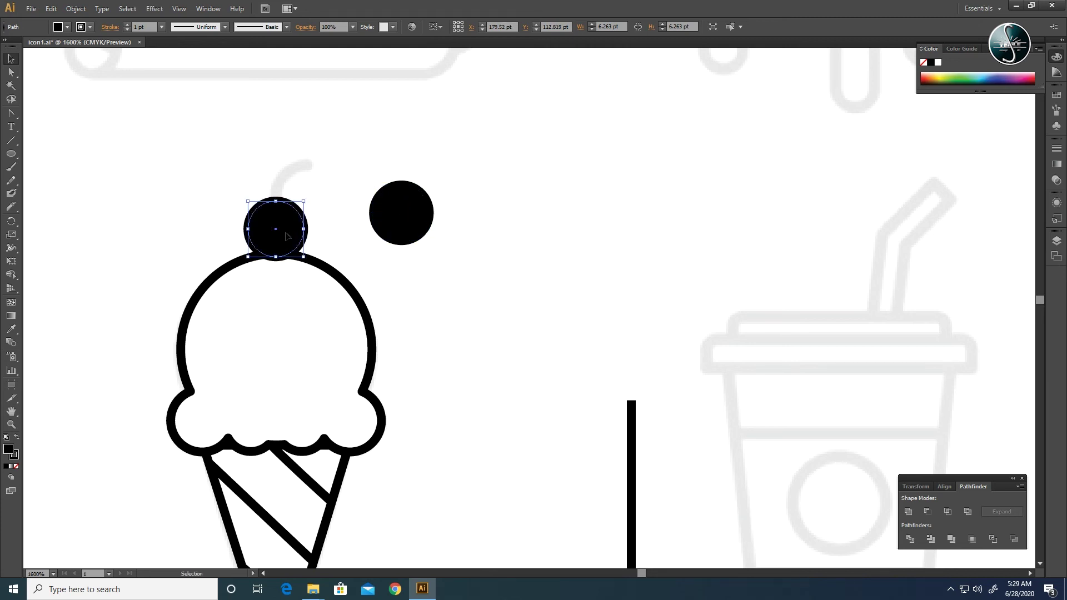
pyautogui.click(90, 27)
pyautogui.click(8, 45)
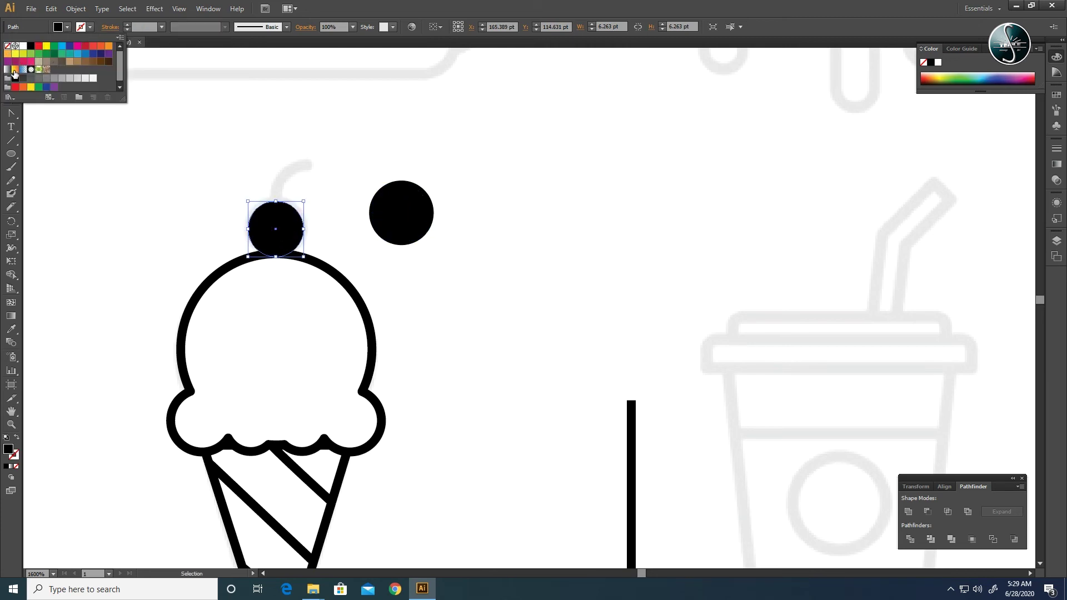
pyautogui.click(326, 216)
pyautogui.moveTo(303, 200); pyautogui.dragTo(306, 199)
pyautogui.click(312, 216)
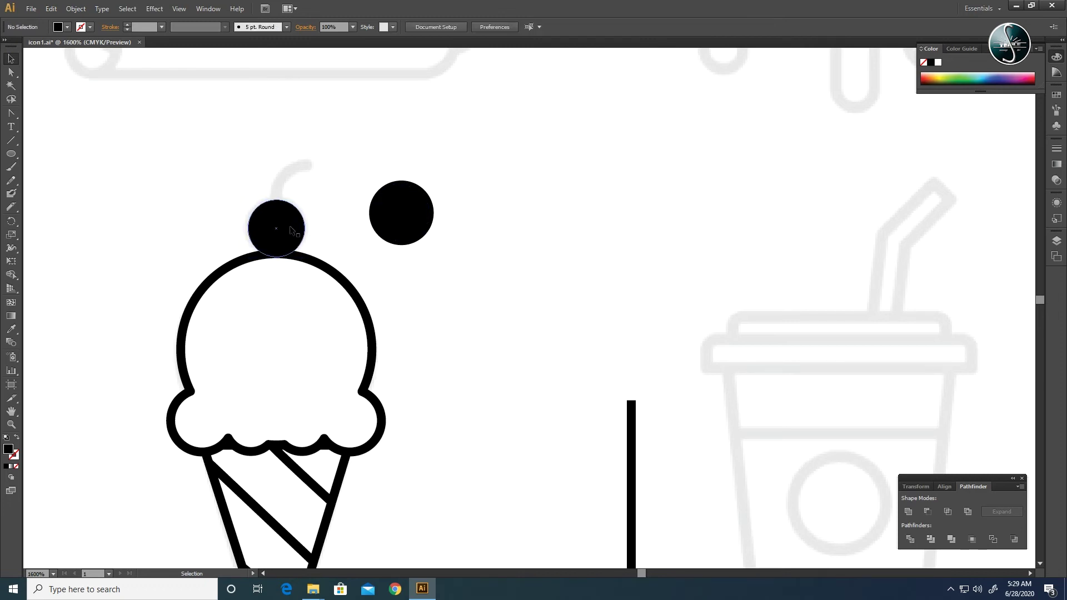
# - Replace the spare circle with a white-filled copy of the cherry, shrunk to about 1.9 pt and placed as the cherry's highlight
pyautogui.click(407, 207)
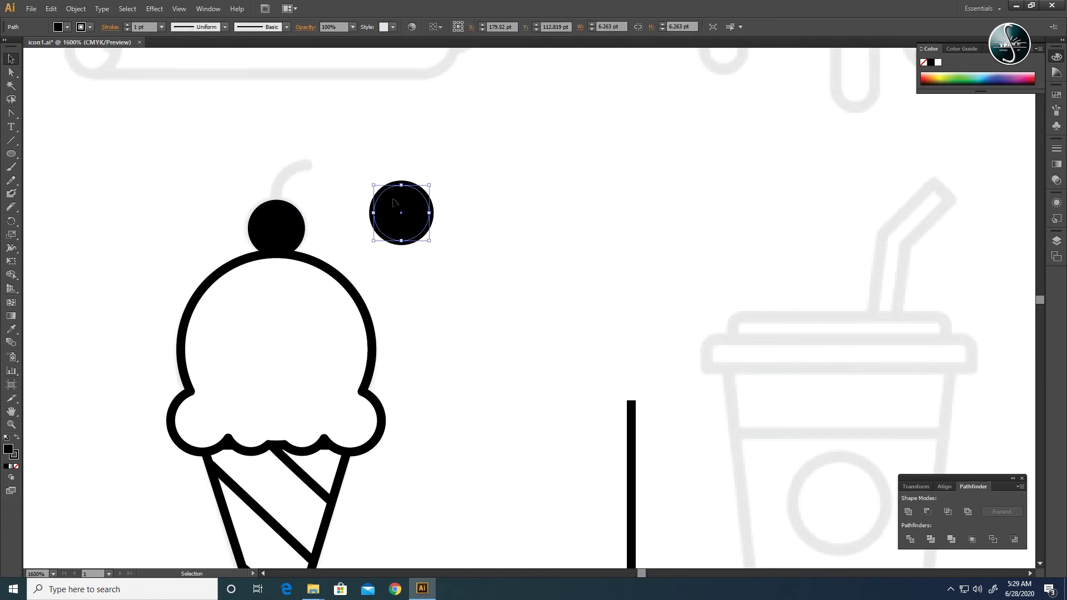
pyautogui.press('Delete')
pyautogui.moveTo(293, 232); pyautogui.dragTo(390, 219)
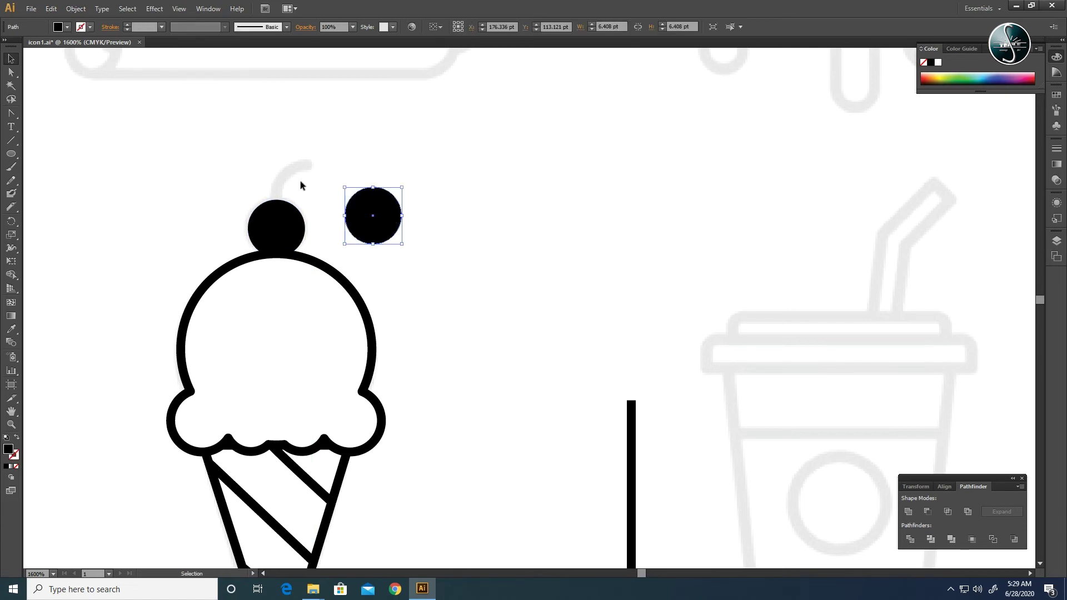
pyautogui.click(66, 27)
pyautogui.click(23, 47)
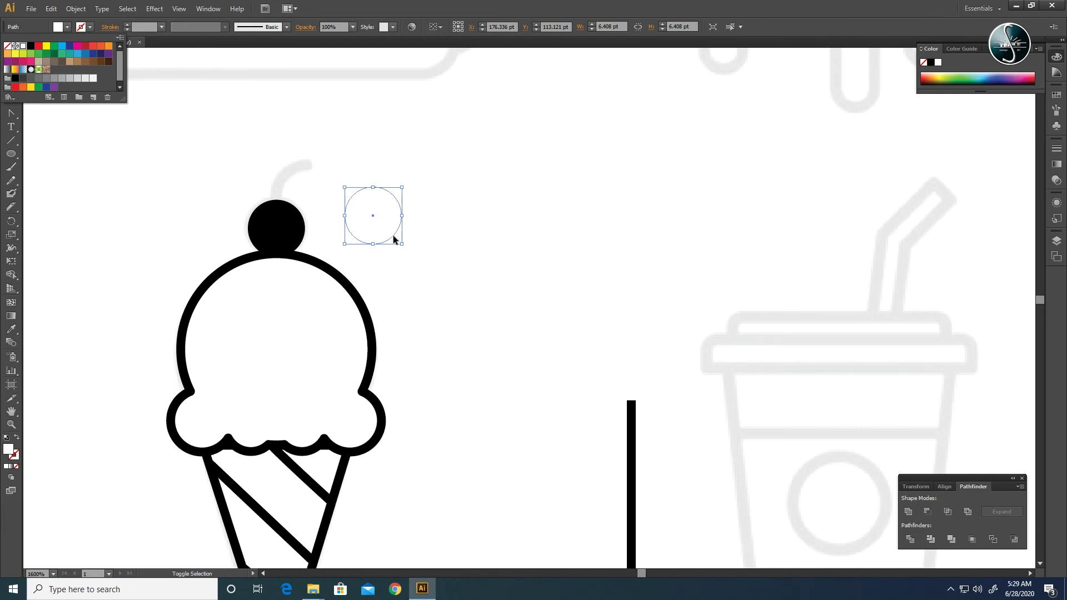
pyautogui.click(379, 228)
pyautogui.moveTo(402, 243); pyautogui.dragTo(278, 229)
# - Try moving the cherry and its highlight off the scoop several times, and undo the moves
pyautogui.moveTo(229, 196); pyautogui.dragTo(313, 230)
pyautogui.moveTo(283, 224); pyautogui.dragTo(379, 207)
pyautogui.click(465, 148)
pyautogui.hotkey('ctrl', 'z')
pyautogui.click(362, 213)
pyautogui.moveTo(282, 220); pyautogui.dragTo(362, 234)
pyautogui.hotkey('ctrl', 'z')
pyautogui.click(411, 186)
pyautogui.moveTo(288, 230); pyautogui.dragTo(398, 218)
pyautogui.hotkey('ctrl', 'z')
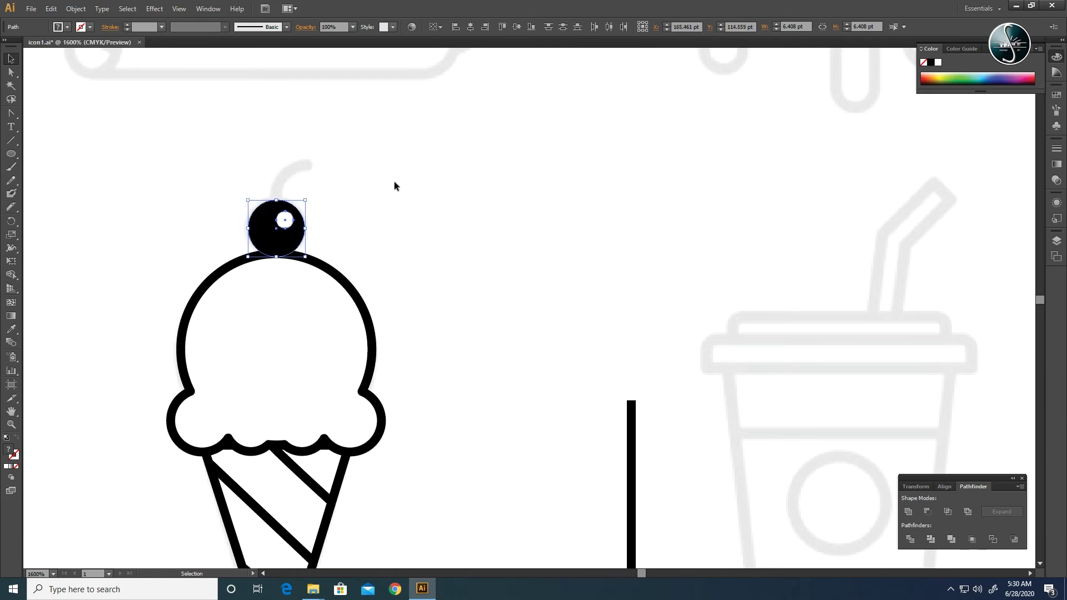
# - Nudge the white highlight slightly lower inside the cherry to match the sketch
pyautogui.hotkey('ctrl', '+')
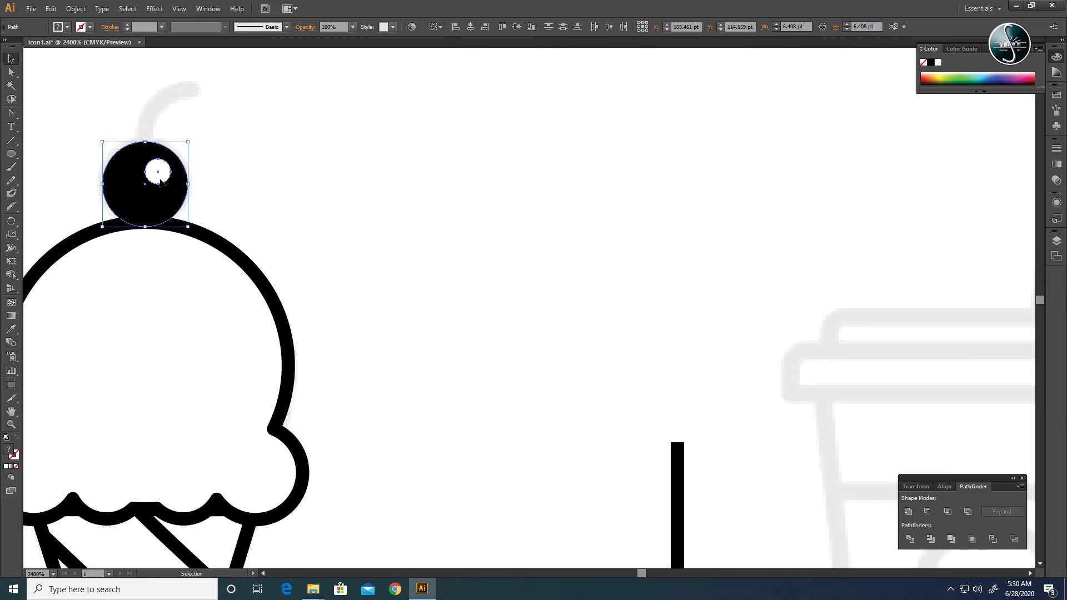
pyautogui.click(204, 174)
pyautogui.moveTo(159, 177); pyautogui.dragTo(160, 179)
pyautogui.moveTo(216, 201); pyautogui.dragTo(376, 227)
pyautogui.moveTo(232, 204); pyautogui.dragTo(372, 199)
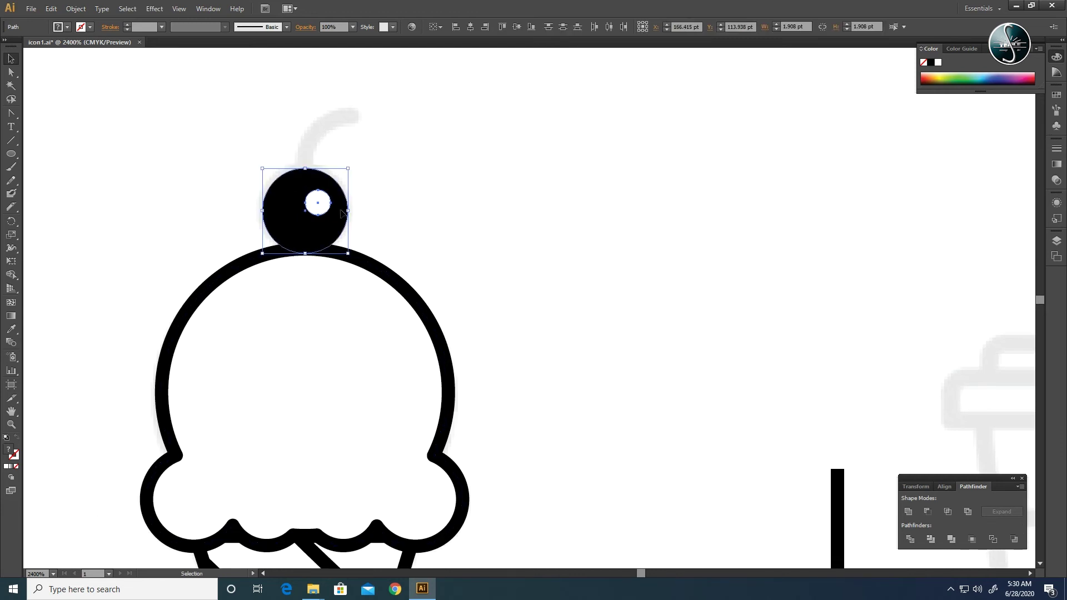
pyautogui.moveTo(285, 205); pyautogui.dragTo(451, 198)
pyautogui.hotkey('ctrl', 'z')
# - Enlarge the cherry circle slightly to fit the sketch, deselect it, and save the document
pyautogui.click(366, 223)
pyautogui.click(338, 220)
pyautogui.moveTo(348, 211)
pyautogui.mouseDown()
pyautogui.moveTo(310, 187)
pyautogui.moveTo(339, 213)
pyautogui.mouseUp()
pyautogui.click(369, 207)
pyautogui.click(339, 205)
pyautogui.click(363, 209)
pyautogui.moveTo(368, 169); pyautogui.dragTo(341, 249)
pyautogui.click(378, 230)
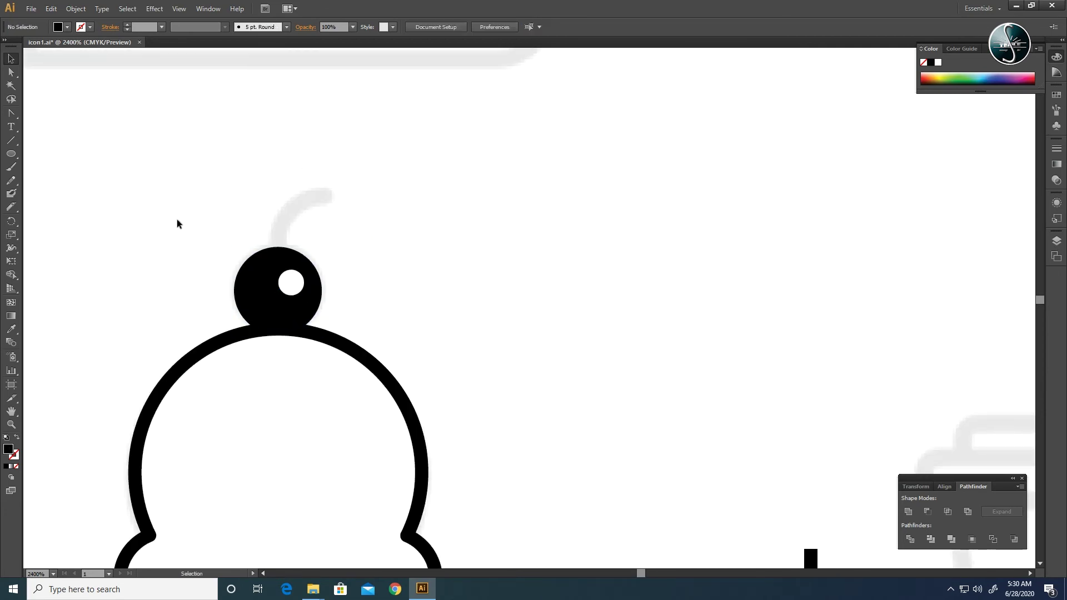
pyautogui.hotkey('ctrl', 's')
# - Set the stroke to black and draw the cherry's curved stem with the Arc tool, about 3.7 pt wide and 4.4 pt high
pyautogui.click(12, 140)
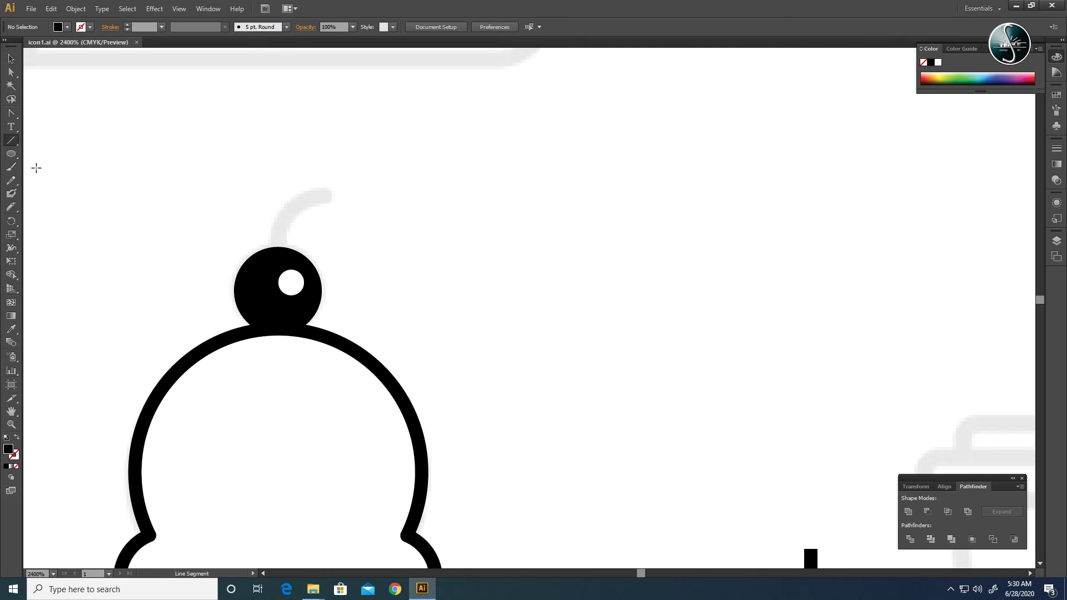
pyautogui.moveTo(11, 140); pyautogui.dragTo(62, 152)
pyautogui.moveTo(278, 253)
pyautogui.mouseDown()
pyautogui.moveTo(285, 221)
pyautogui.moveTo(327, 197)
pyautogui.mouseUp()
pyautogui.hotkey('ctrl', 'shift', 'a')
pyautogui.click(90, 28)
pyautogui.click(90, 27)
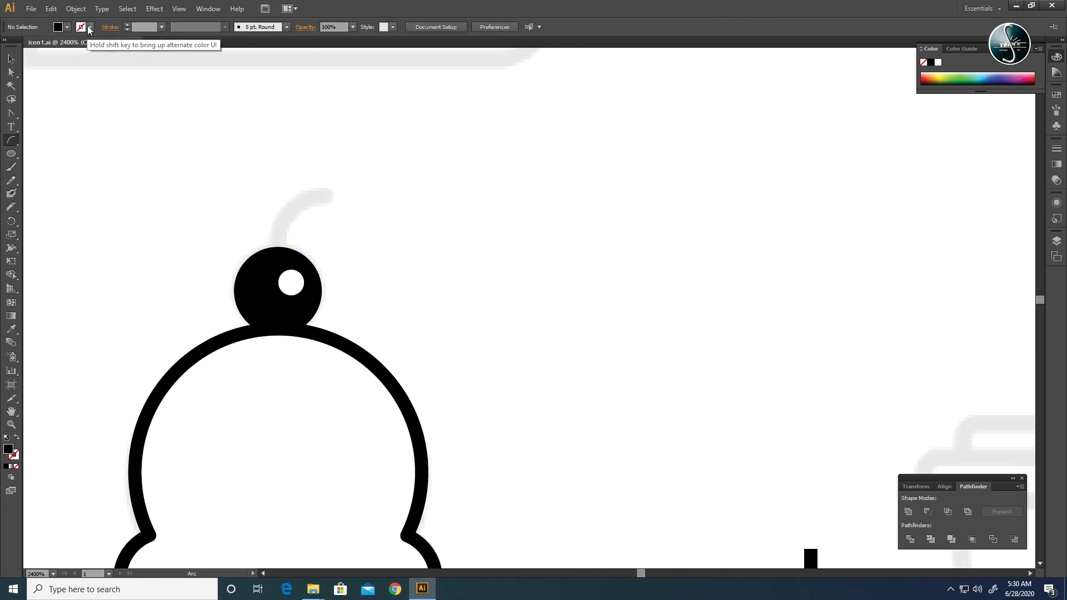
pyautogui.click(90, 27)
pyautogui.click(38, 63)
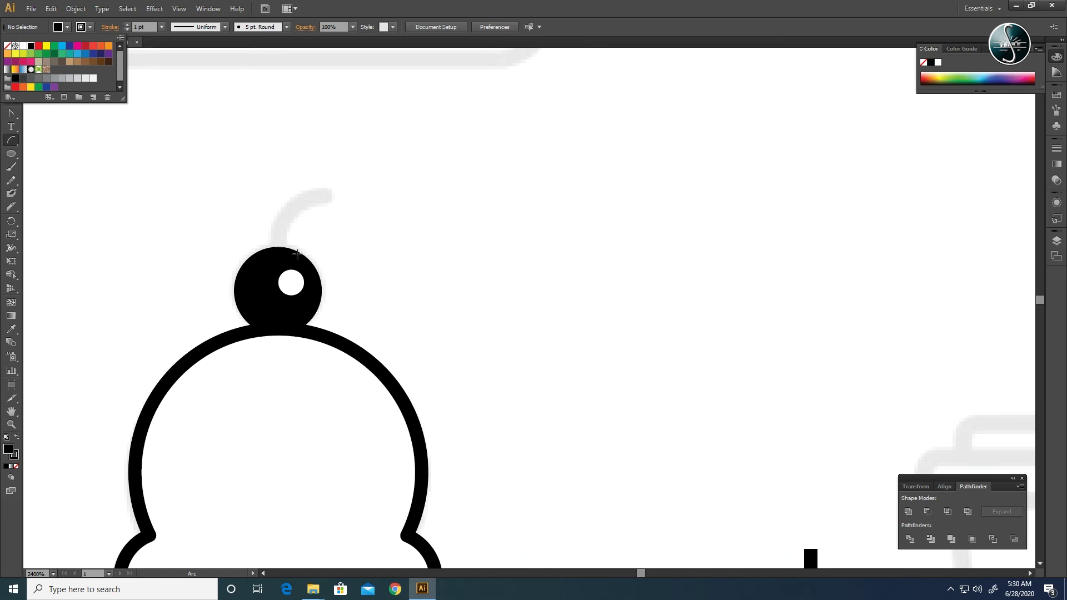
pyautogui.click(279, 253)
pyautogui.moveTo(279, 252); pyautogui.dragTo(328, 196)
pyautogui.click(11, 59)
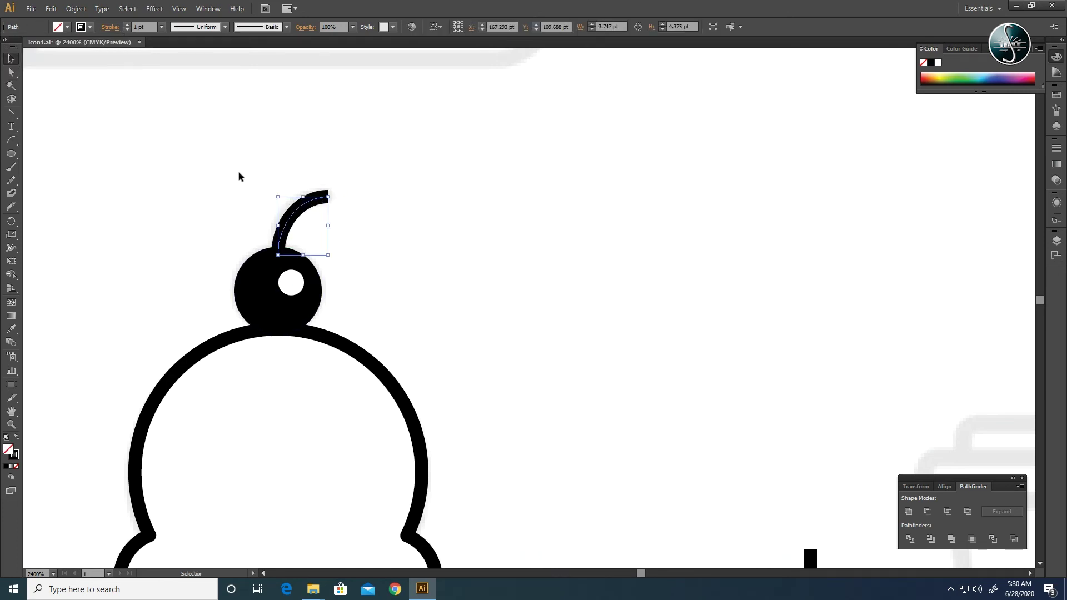
# - Expand the stem's fill and stroke into a shape, deselect it, and save the document
pyautogui.rightClick(293, 216)
pyautogui.click(76, 8)
pyautogui.click(155, 128)
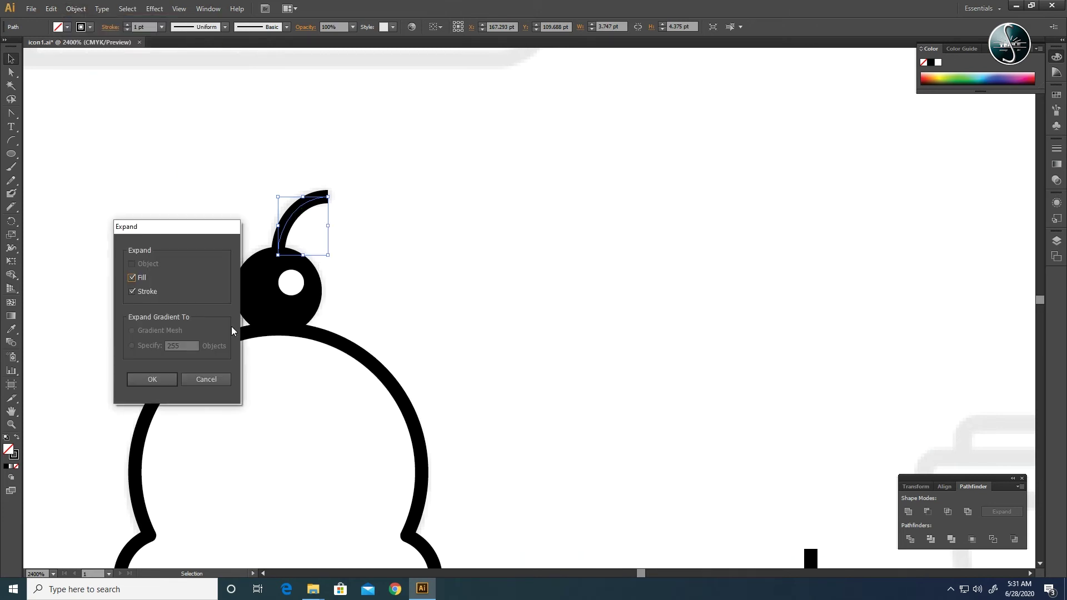
pyautogui.click(156, 379)
pyautogui.click(336, 313)
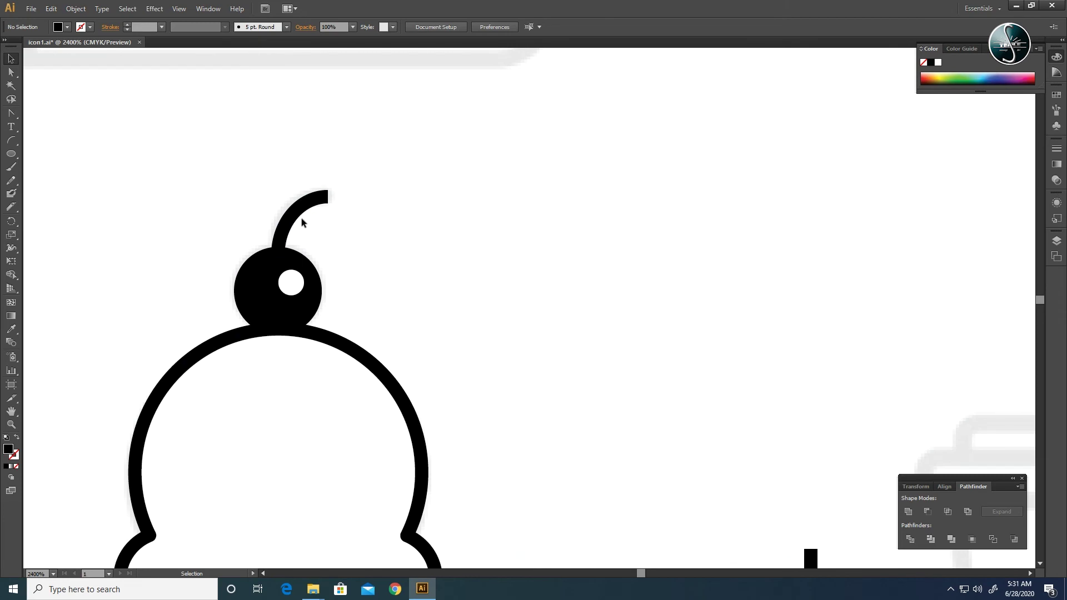
pyautogui.hotkey('ctrl', 's')
# - Select the cherry with its stem and merge the two into one shape with the Shape Builder tool
pyautogui.hotkey('ctrl', '-')
pyautogui.hscroll(3, 485, 279)
pyautogui.moveTo(219, 231); pyautogui.dragTo(249, 247)
pyautogui.moveTo(299, 294); pyautogui.dragTo(299, 294)
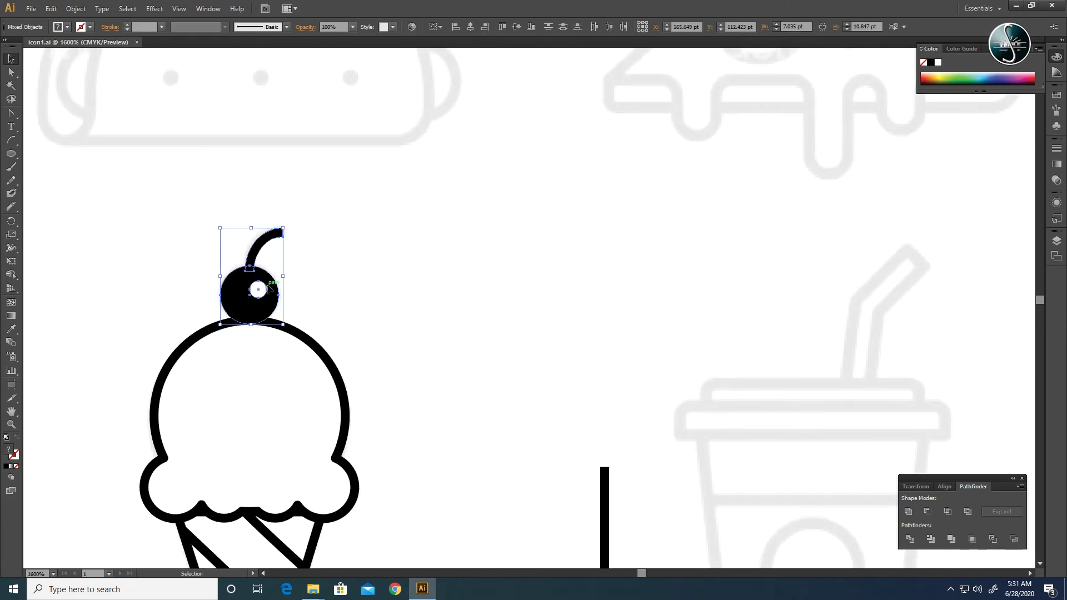
pyautogui.rightClick(267, 289)
pyautogui.click(241, 290)
pyautogui.click(11, 275)
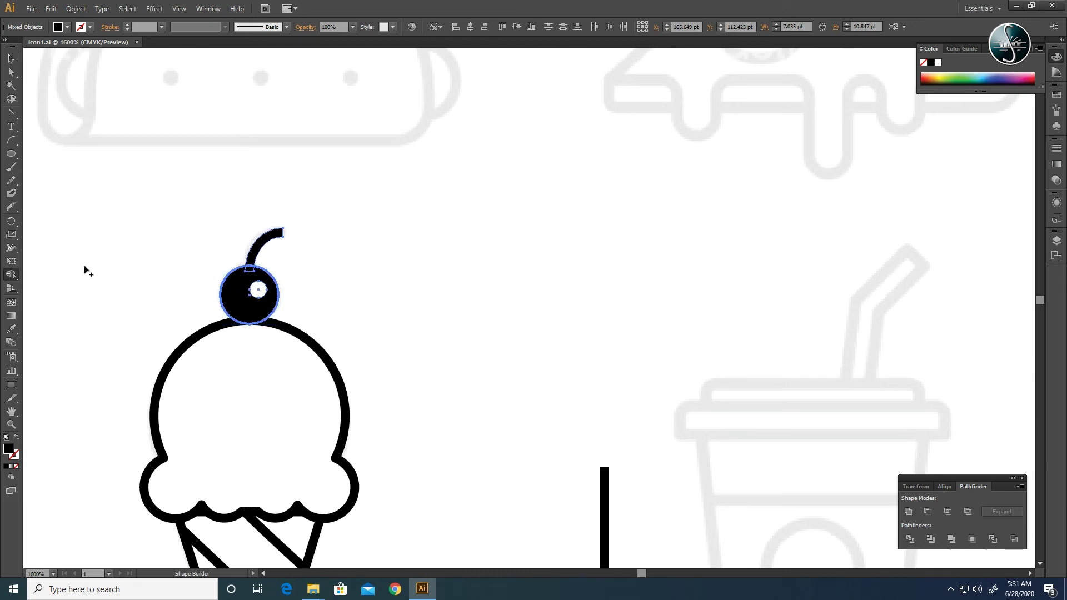
pyautogui.moveTo(241, 284); pyautogui.dragTo(255, 254)
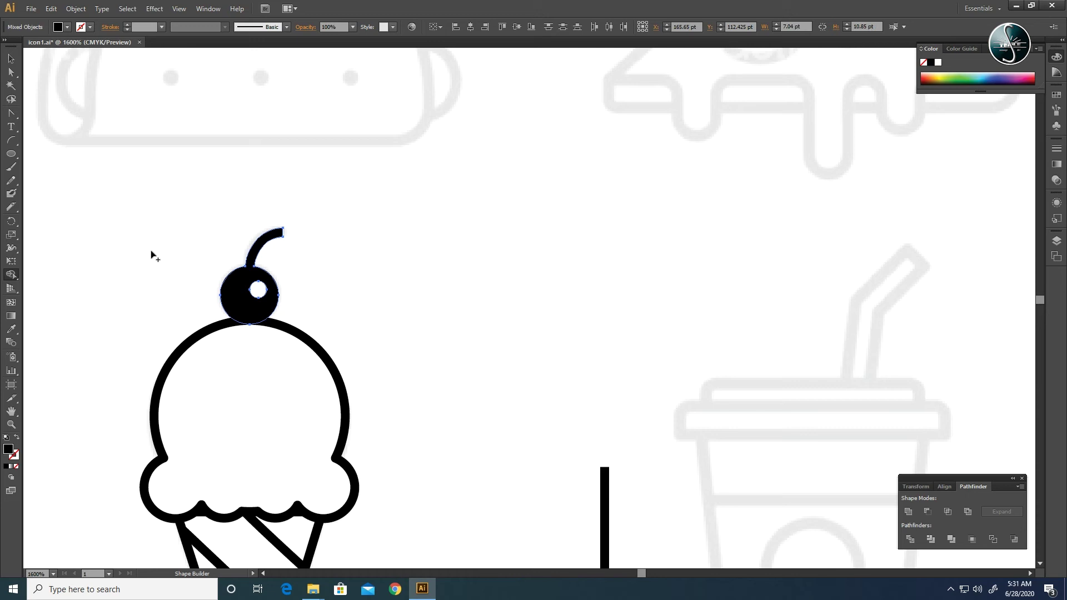
# - Select the merged cherry together with its highlight and send them one level backward
pyautogui.click(12, 72)
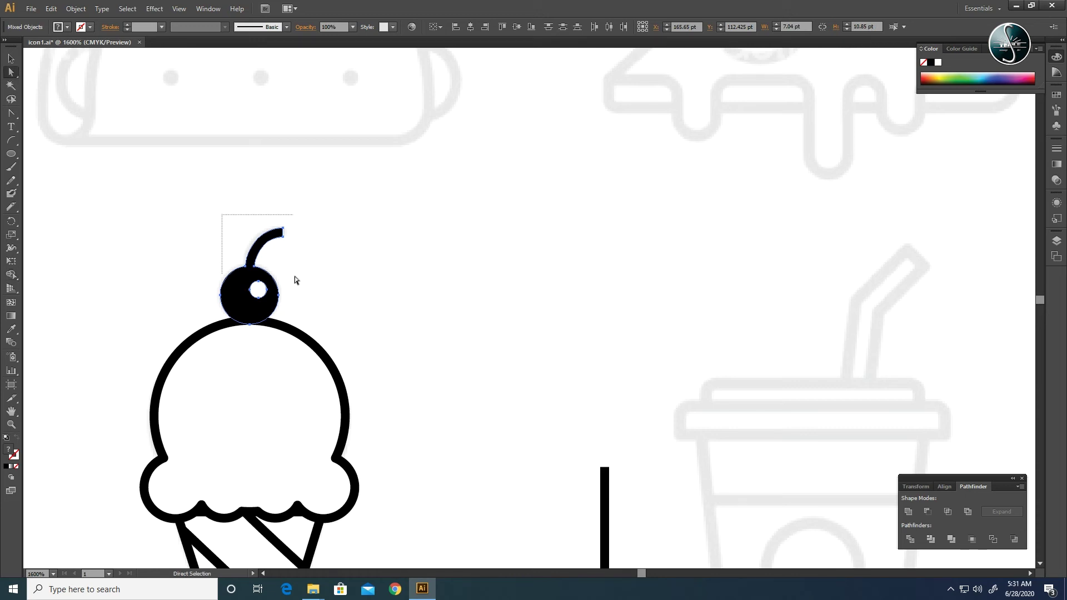
pyautogui.click(294, 279)
pyautogui.rightClick(266, 281)
pyautogui.click(181, 158)
pyautogui.click(12, 60)
pyautogui.moveTo(208, 215); pyautogui.dragTo(300, 302)
pyautogui.rightClick(272, 283)
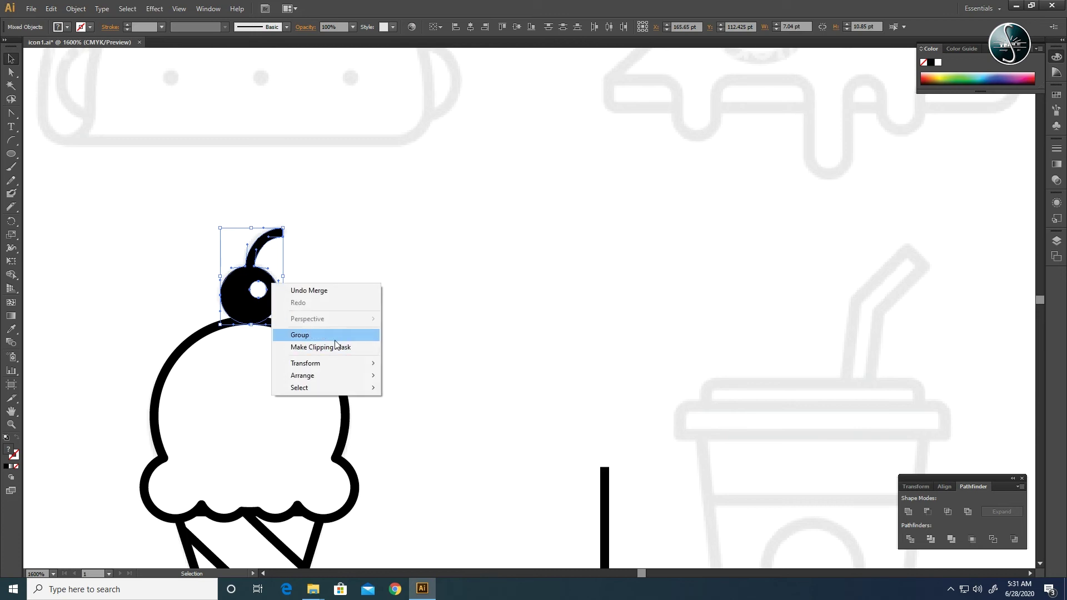
pyautogui.moveTo(334, 376)
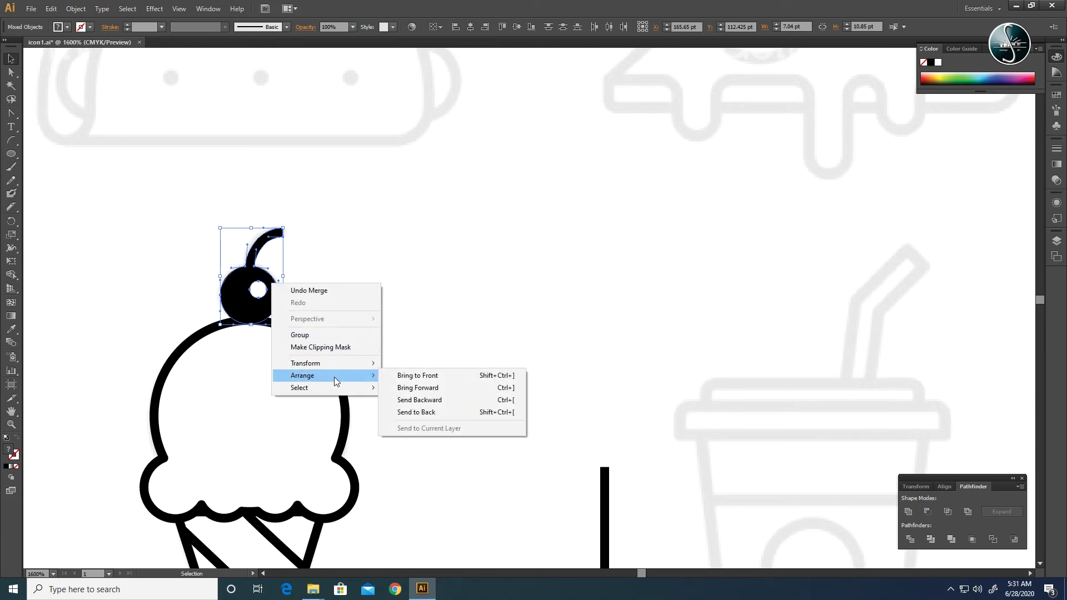
pyautogui.click(432, 402)
# - Send the cherry and its highlight backward three more levels in the stacking order
pyautogui.rightClick(266, 312)
pyautogui.moveTo(350, 411)
pyautogui.click(412, 426)
pyautogui.rightClick(267, 309)
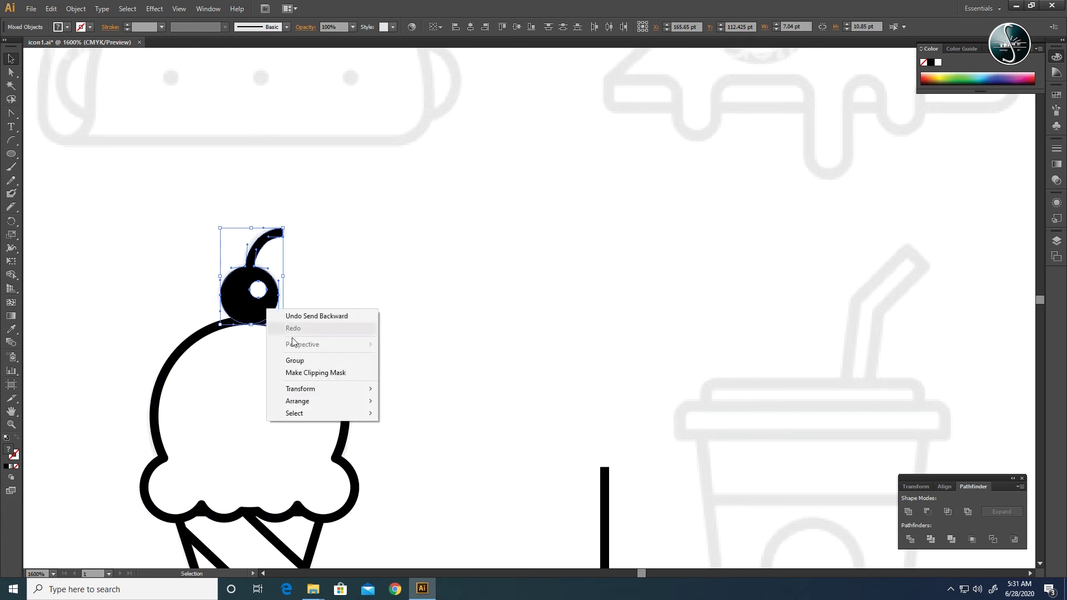
pyautogui.click(414, 426)
pyautogui.rightClick(261, 304)
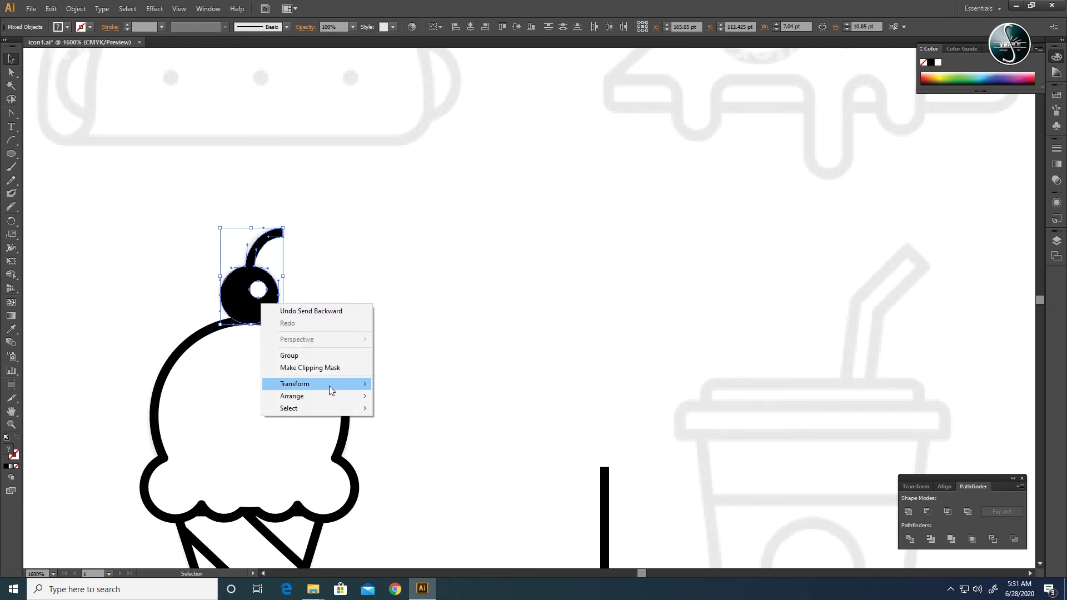
pyautogui.click(416, 422)
pyautogui.rightClick(266, 309)
pyautogui.click(333, 311)
# - Try moving the scoop and cherry away from the cone, undo the move, and deselect
pyautogui.click(260, 352)
pyautogui.moveTo(259, 353); pyautogui.dragTo(537, 330)
pyautogui.click(469, 225)
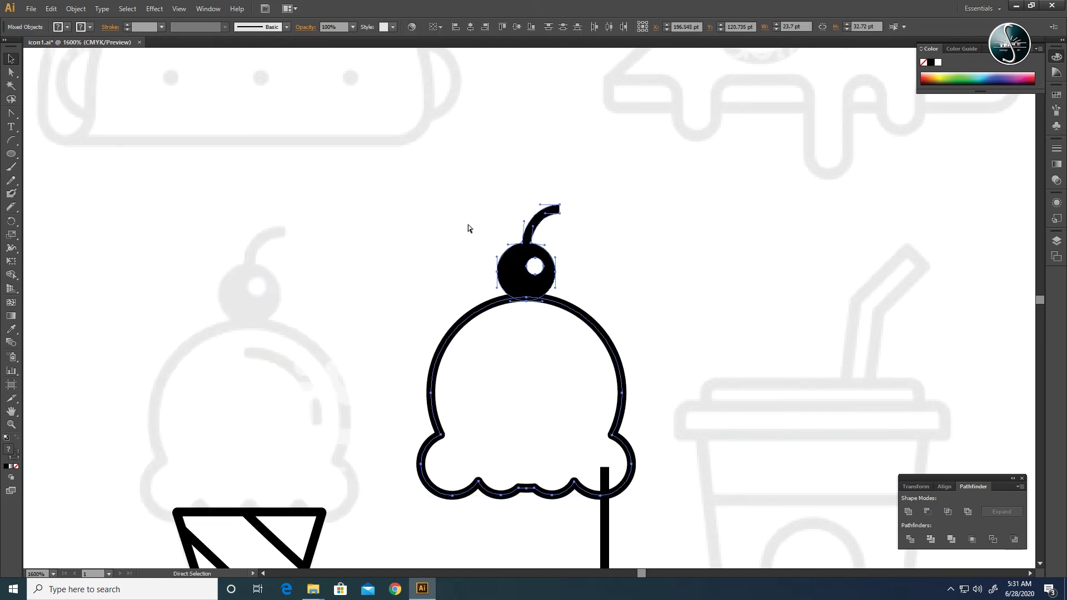
pyautogui.hotkey('ctrl', 'z')
pyautogui.click(373, 305)
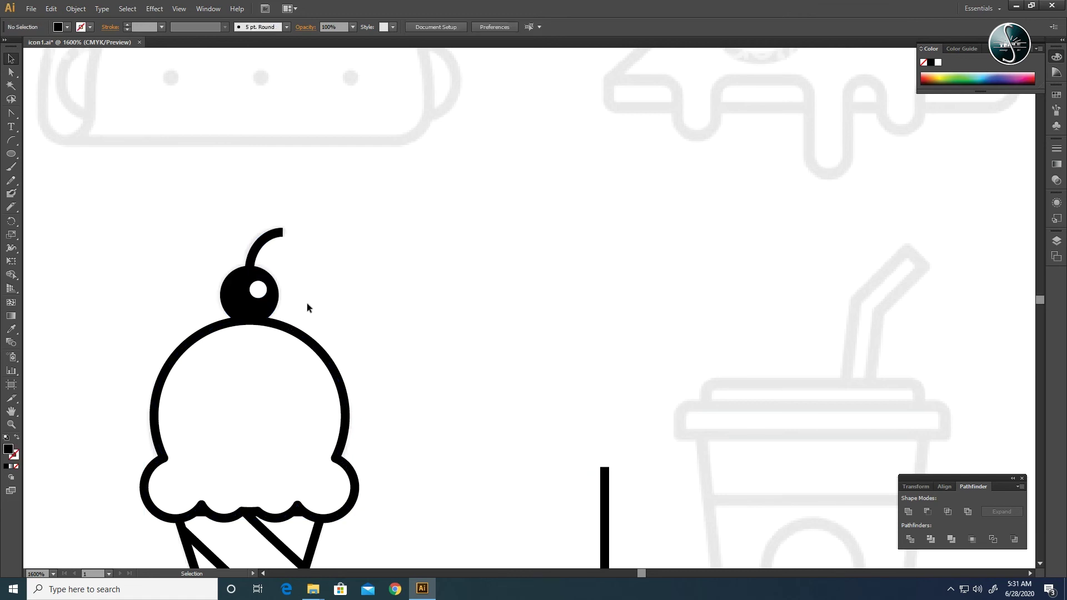
# - Save the document and delete the stray vertical line between the ice cream and the sketched cup
pyautogui.press('a')
pyautogui.hotkey('ctrl', 's')
pyautogui.moveTo(378, 410); pyautogui.dragTo(384, 263)
pyautogui.moveTo(560, 276); pyautogui.dragTo(689, 394)
pyautogui.press('Delete')
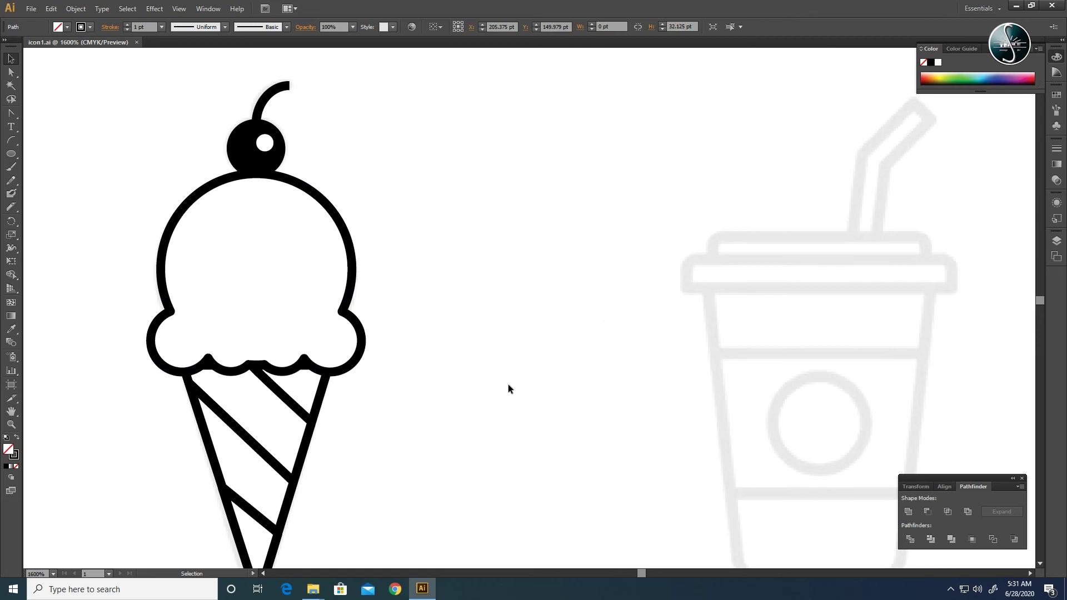
# - Try moving the scoop and striped cone together away from the sketch, undo each move, and deselect
pyautogui.scroll(-2, 508, 385)
pyautogui.hotkey('ctrl', '-')
pyautogui.moveTo(445, 245); pyautogui.dragTo(432, 294)
pyautogui.moveTo(189, 303); pyautogui.dragTo(477, 467)
pyautogui.moveTo(239, 194); pyautogui.dragTo(395, 411)
pyautogui.moveTo(361, 363); pyautogui.dragTo(541, 363)
pyautogui.press('a')
pyautogui.hotkey('ctrl', 'z')
pyautogui.press('v')
pyautogui.moveTo(186, 316); pyautogui.dragTo(435, 489)
pyautogui.moveTo(359, 404); pyautogui.dragTo(581, 404)
pyautogui.hotkey('ctrl', 'z')
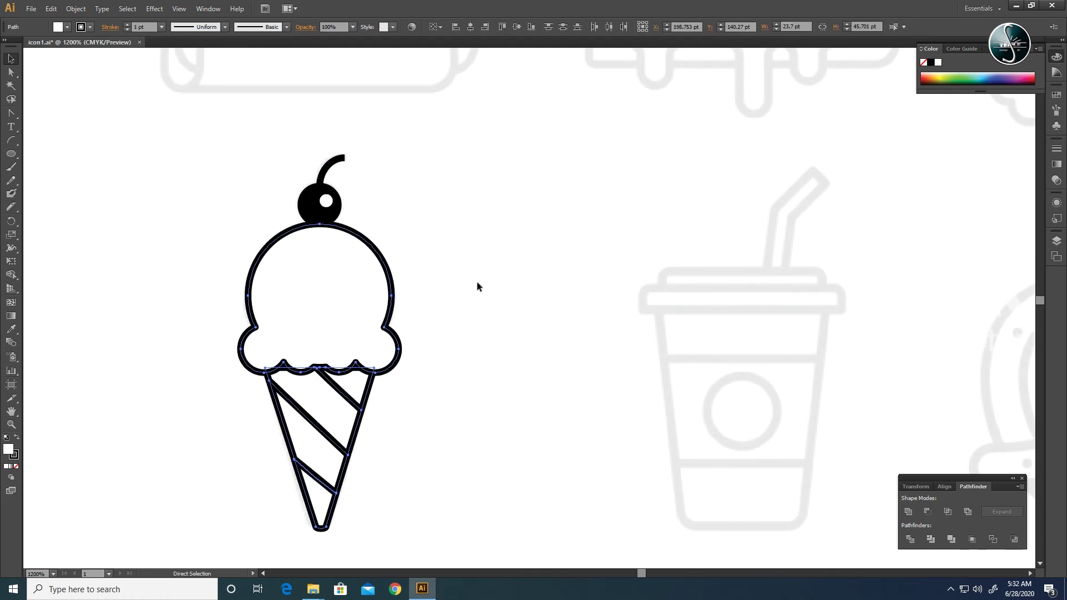
pyautogui.click(477, 282)
# - Pull the centre anchor of the flat segment in the scoop's scalloped bottom edge slightly upward
pyautogui.hotkey('ctrl', '+')
pyautogui.hotkey('ctrl', '+')
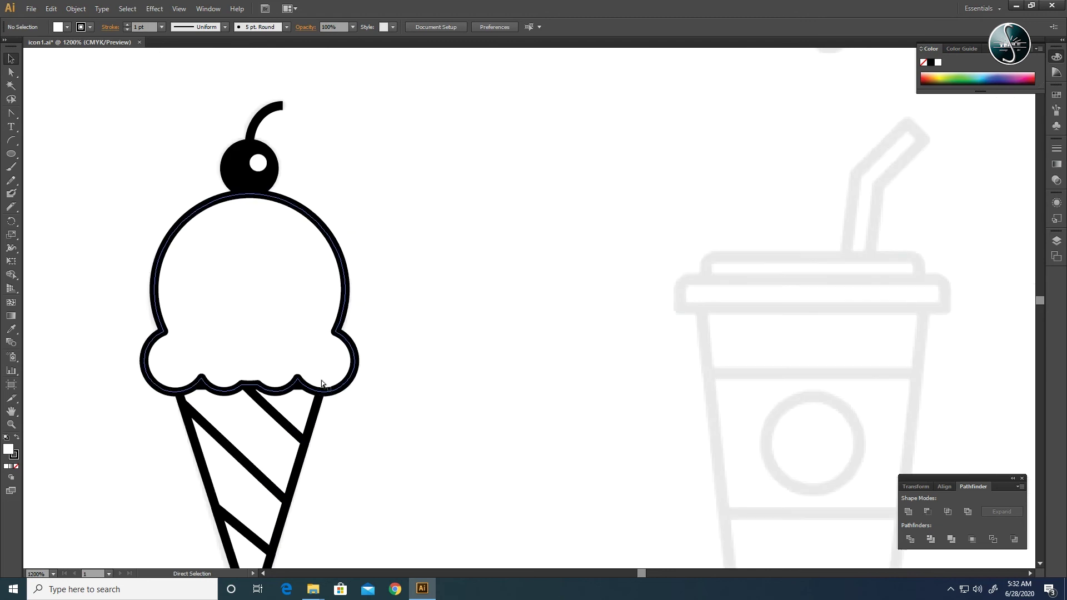
pyautogui.moveTo(385, 342); pyautogui.dragTo(493, 343)
pyautogui.click(218, 421)
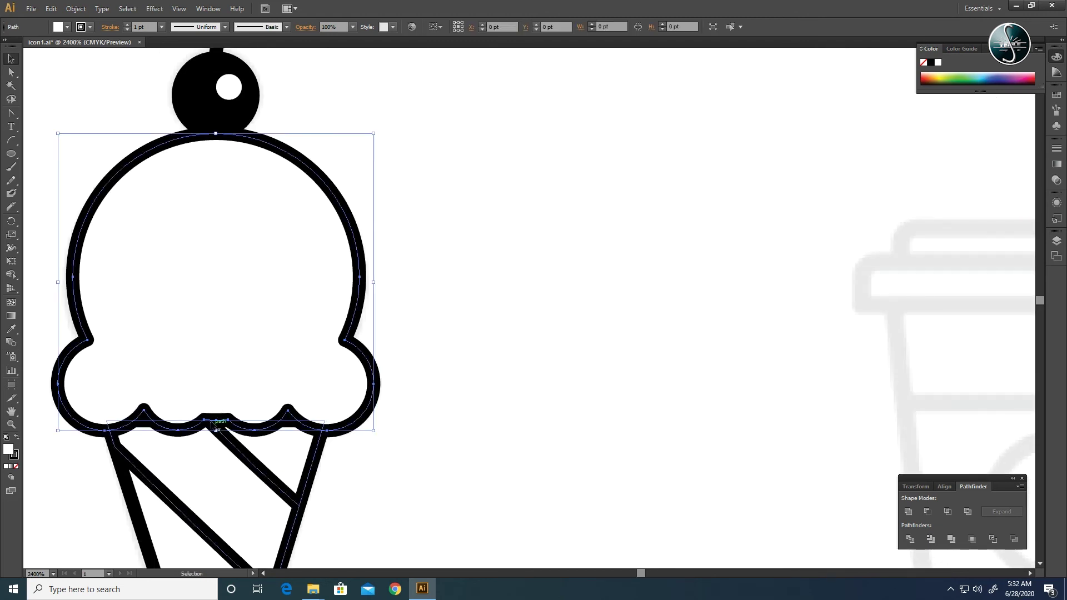
pyautogui.press('a')
pyautogui.hotkey('ctrl', 'z')
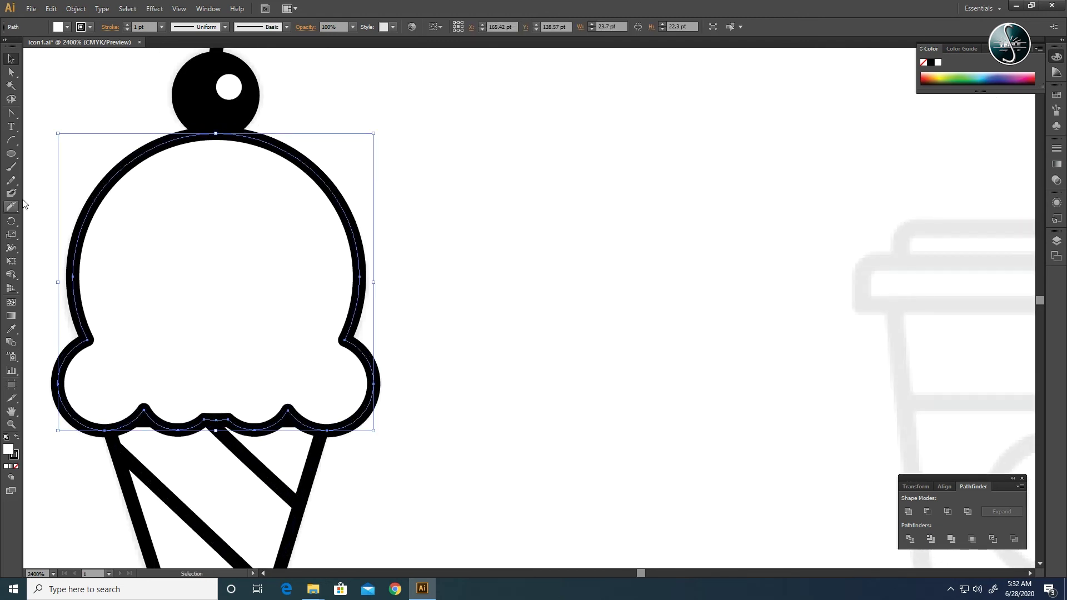
pyautogui.click(11, 72)
pyautogui.click(219, 420)
pyautogui.moveTo(217, 421); pyautogui.dragTo(217, 415)
# - Raise the centre scallop's peak anchor to Y 138.146 pt and adjust its handles into a smooth, narrow curve
pyautogui.hotkey('ctrl', '+')
pyautogui.hotkey('ctrl', '+')
pyautogui.moveTo(219, 460); pyautogui.dragTo(617, 312)
pyautogui.moveTo(303, 371); pyautogui.dragTo(302, 370)
pyautogui.click(287, 379)
pyautogui.click(316, 388)
pyautogui.click(317, 381)
pyautogui.click(317, 379)
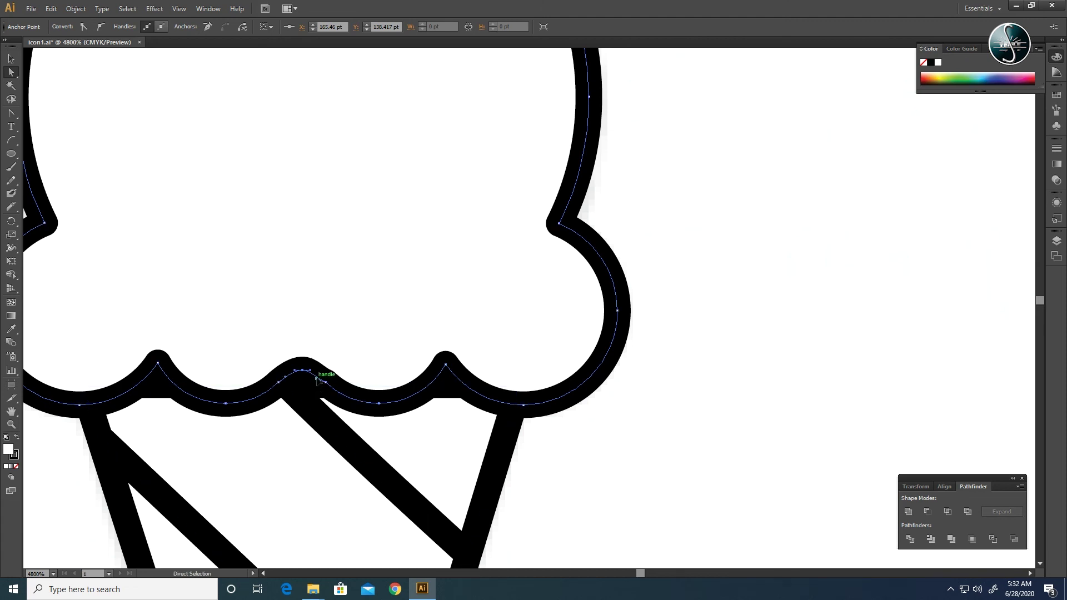
pyautogui.moveTo(315, 376); pyautogui.dragTo(302, 363)
pyautogui.click(319, 378)
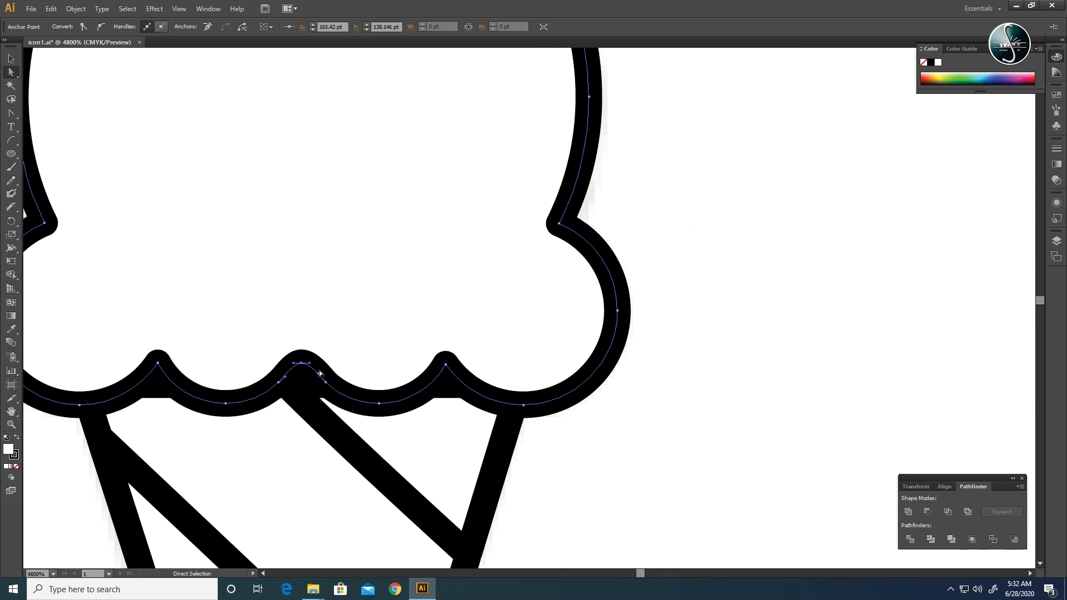
pyautogui.moveTo(297, 364); pyautogui.dragTo(298, 364)
# - Try shifting the scoop outline beside its centre peak, undo the nudge, and deselect
pyautogui.click(315, 378)
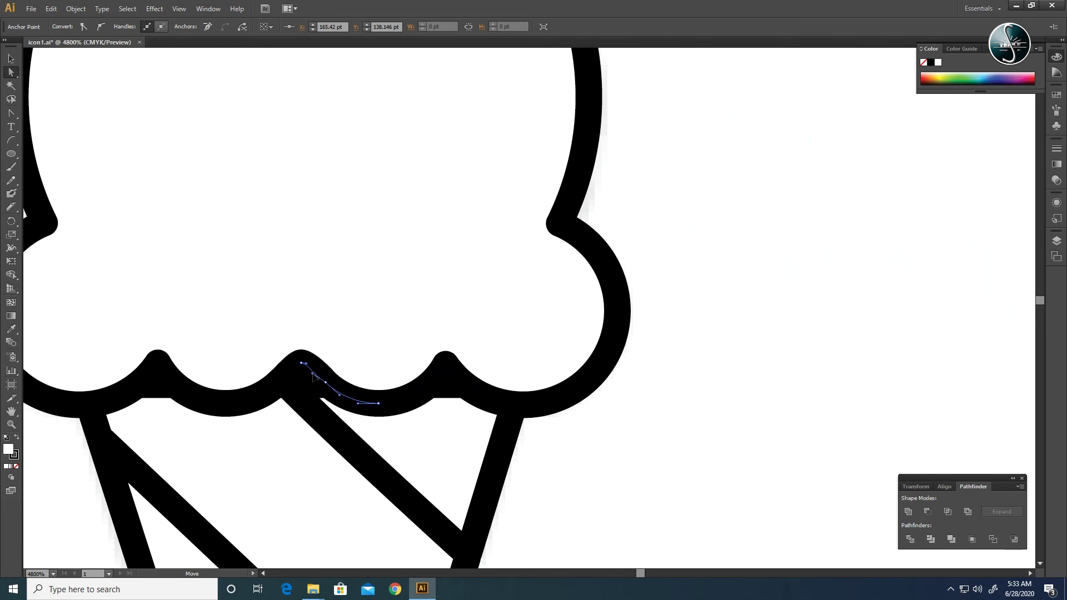
pyautogui.click(547, 447)
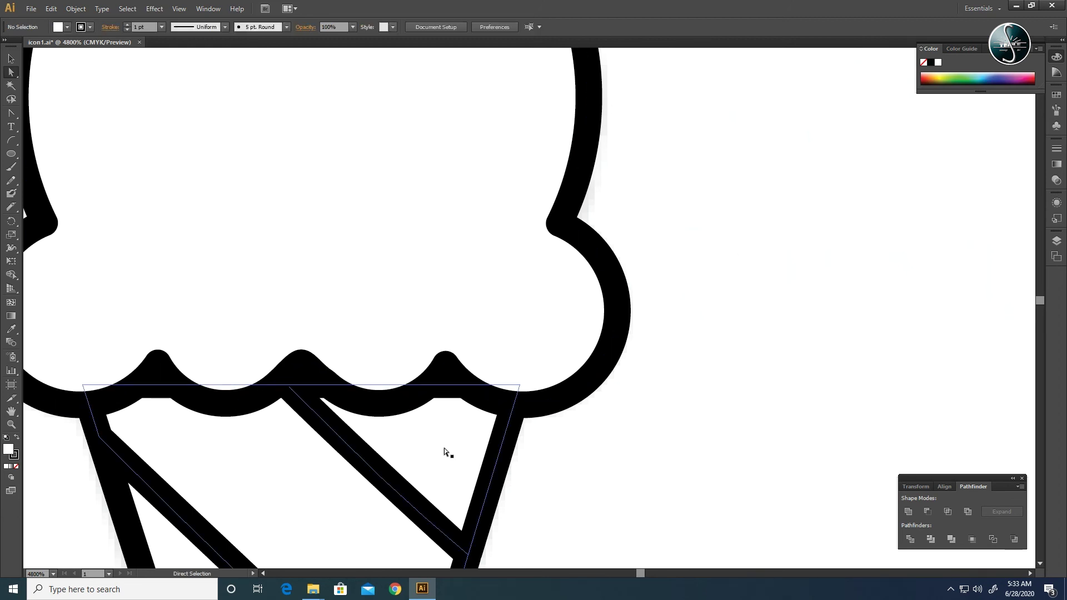
pyautogui.click(327, 378)
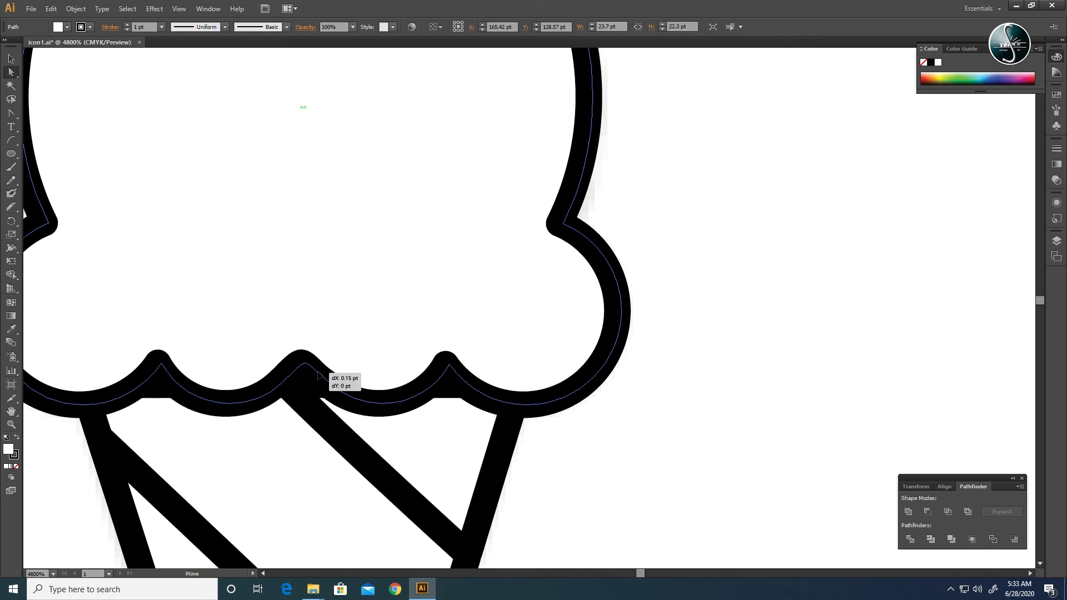
pyautogui.click(313, 376)
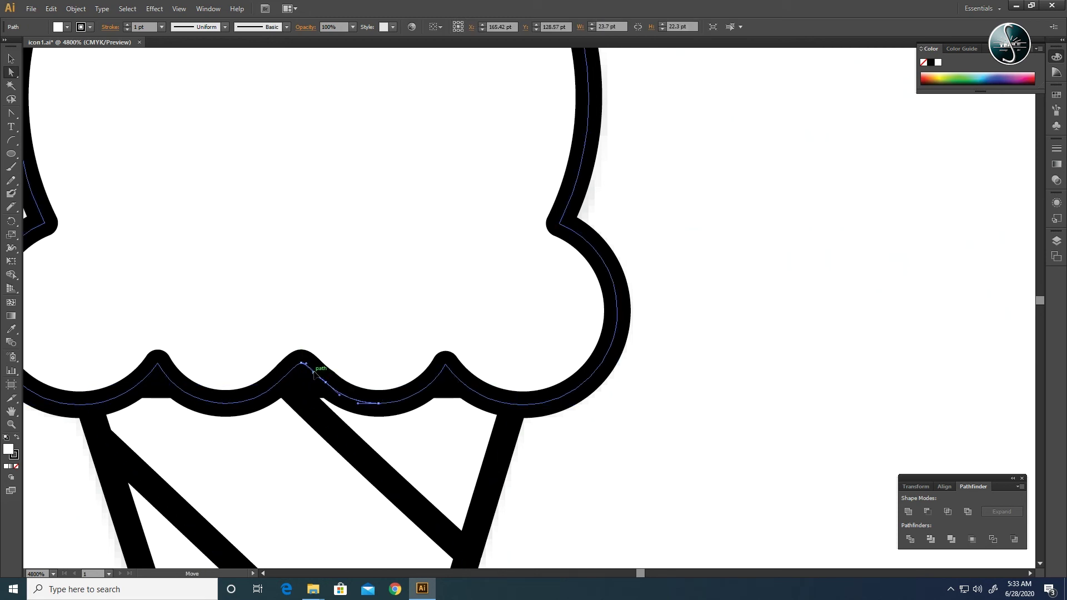
pyautogui.click(314, 377)
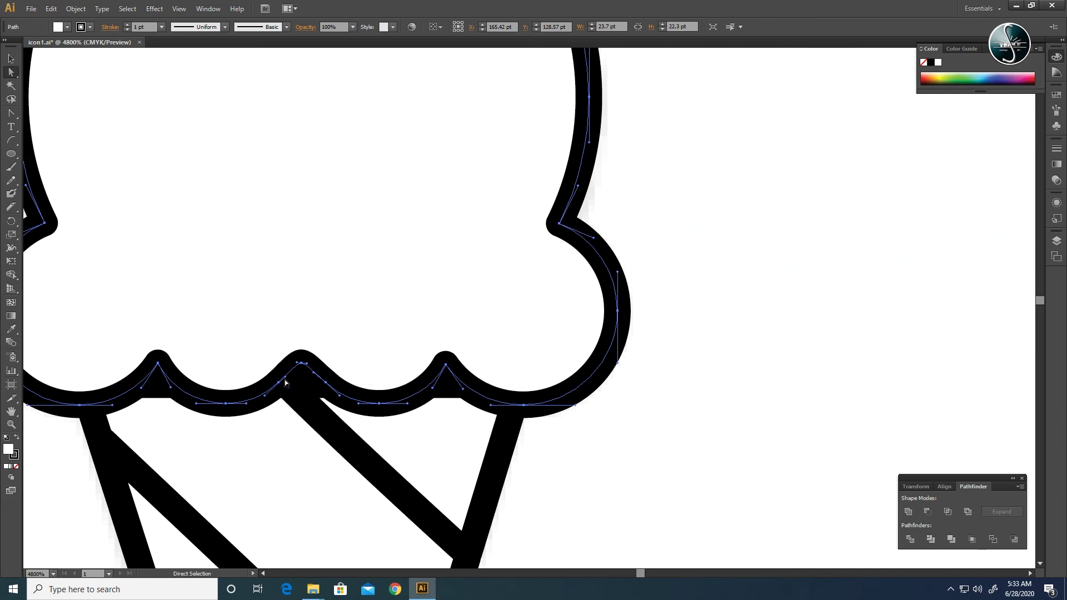
pyautogui.press('Up')
pyautogui.hotkey('ctrl', 'z')
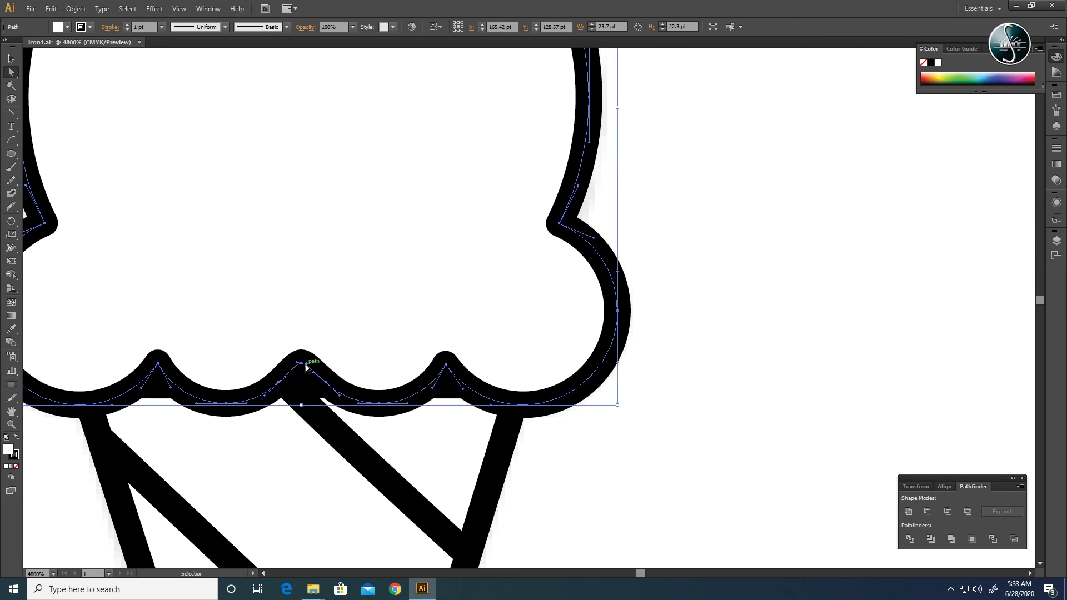
pyautogui.click(309, 366)
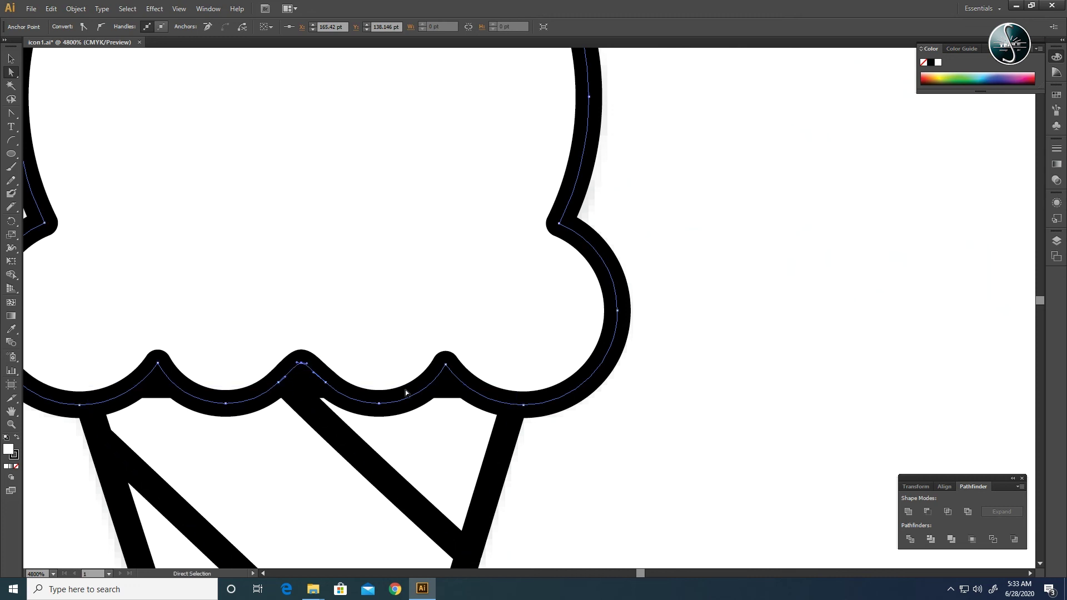
pyautogui.click(556, 426)
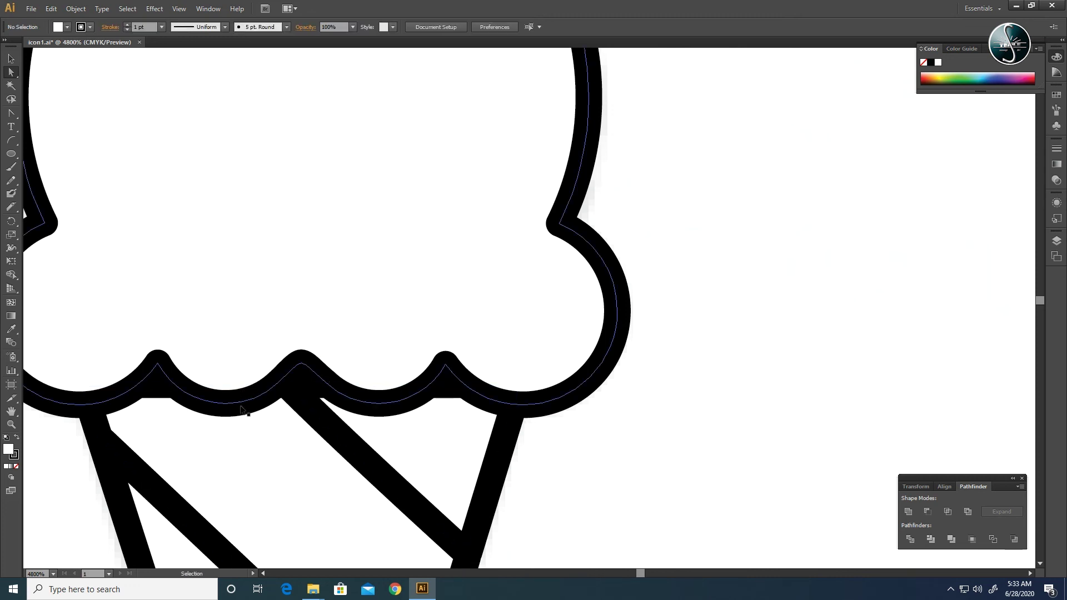
# - Stretch the striped cone's top edge upward behind the scallops, making the cone about 24.5 pt tall, and deselect
pyautogui.hotkey('ctrl', '-')
pyautogui.hotkey('ctrl', '-')
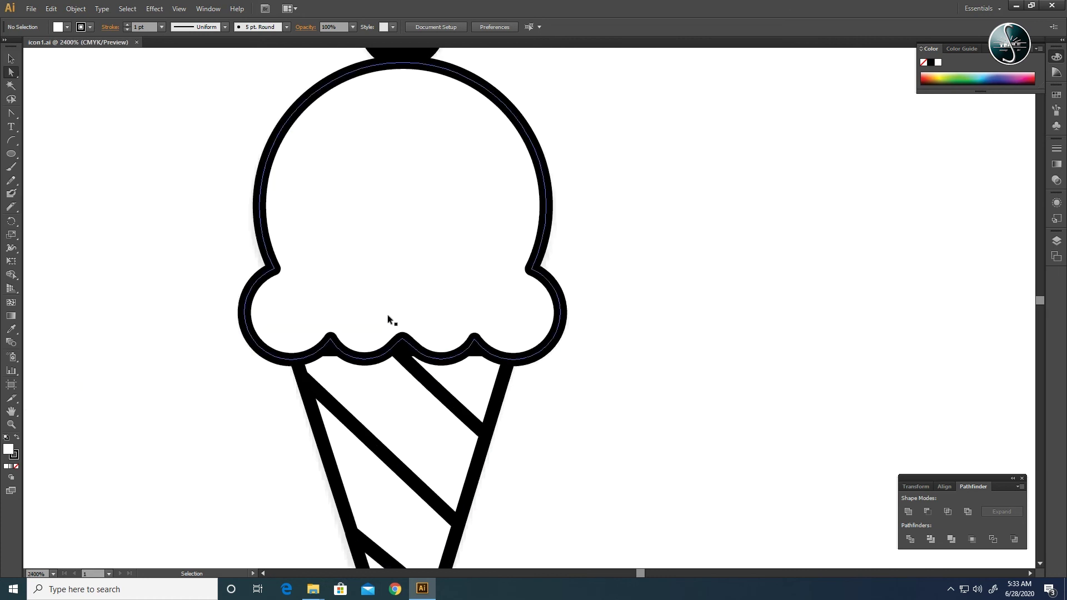
pyautogui.moveTo(433, 259); pyautogui.dragTo(326, 331)
pyautogui.moveTo(335, 368); pyautogui.dragTo(318, 271)
pyautogui.click(11, 58)
pyautogui.moveTo(153, 352); pyautogui.dragTo(425, 516)
pyautogui.moveTo(434, 454); pyautogui.dragTo(436, 312)
pyautogui.moveTo(279, 215); pyautogui.dragTo(295, 285)
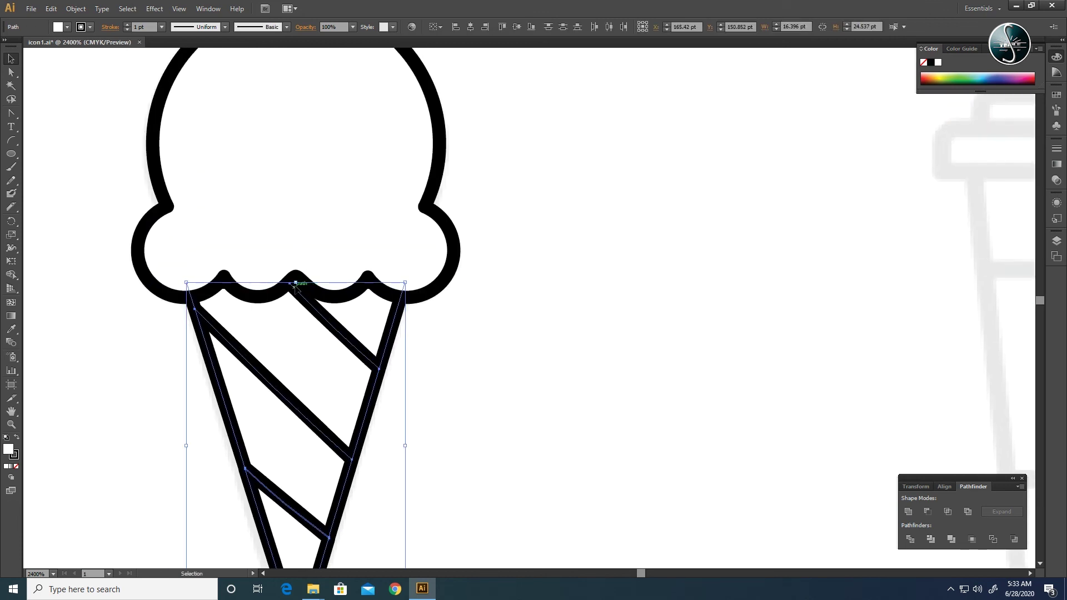
pyautogui.click(459, 322)
# - Try grouping the whole ice cream and moving it away from the sketch, and undo both the move and the grouping
pyautogui.hscroll(1, 422, 328)
pyautogui.press('a')
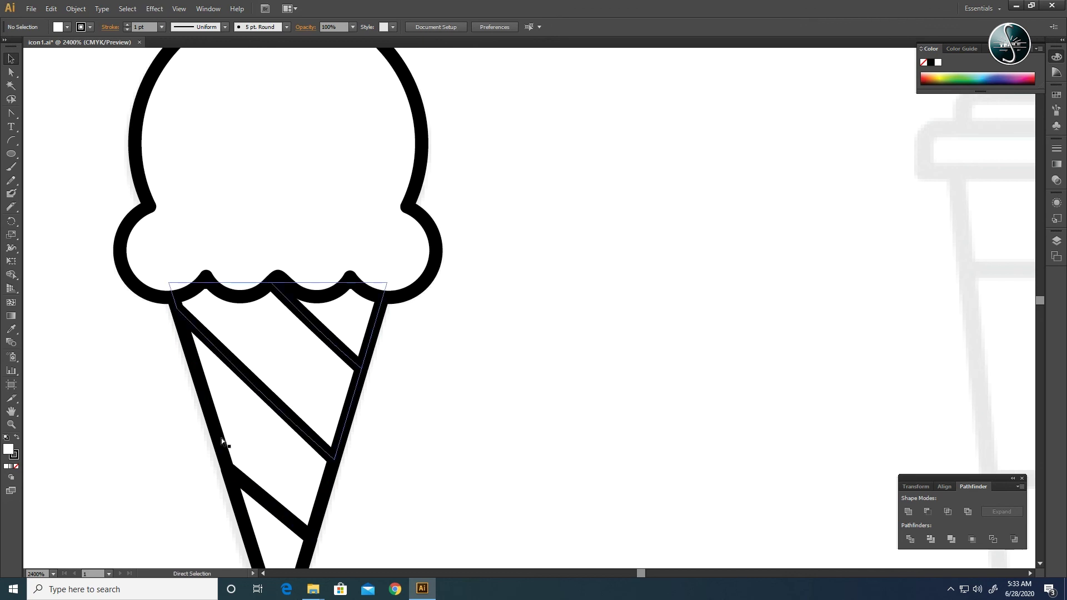
pyautogui.scroll(-2, 239, 411)
pyautogui.press('v')
pyautogui.moveTo(114, 197); pyautogui.dragTo(360, 509)
pyautogui.rightClick(256, 259)
pyautogui.moveTo(336, 338)
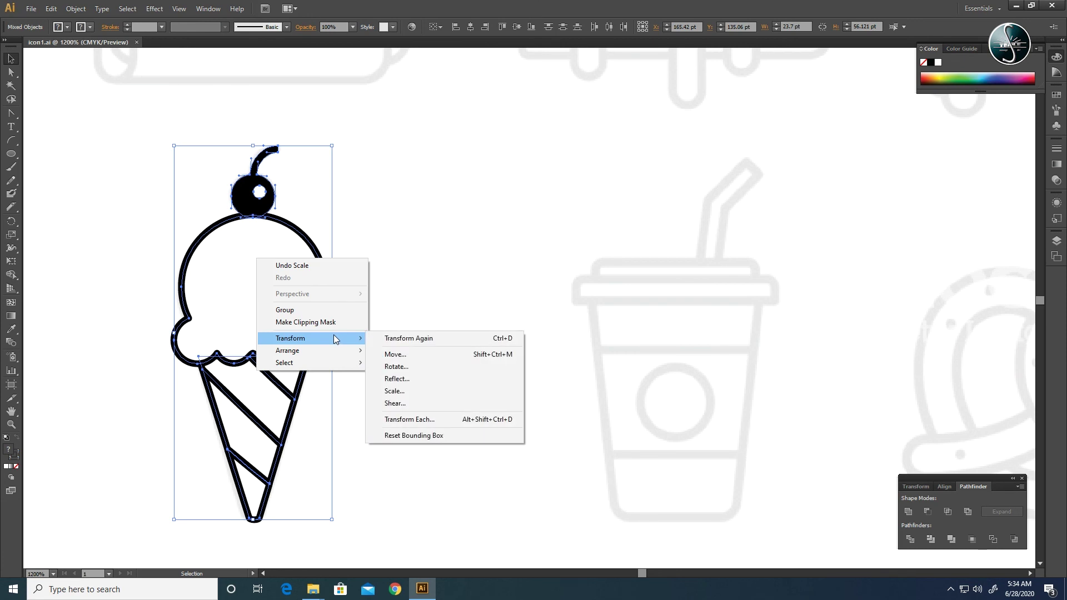
pyautogui.click(290, 309)
pyautogui.click(323, 376)
pyautogui.moveTo(301, 377); pyautogui.dragTo(444, 368)
pyautogui.hotkey('ctrl', 'z')
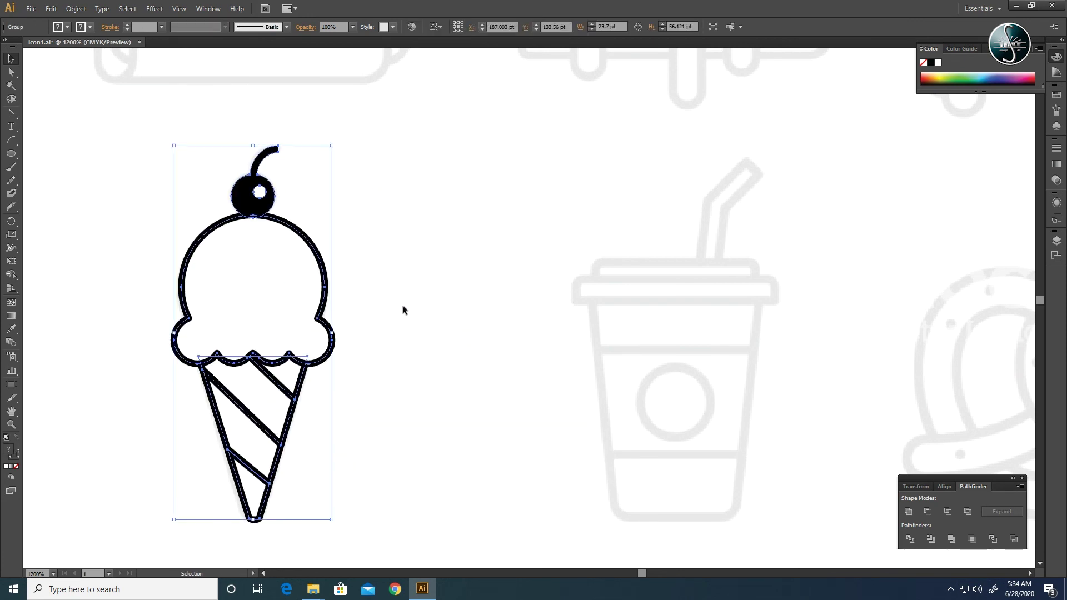
pyautogui.hotkey('ctrl', 'z')
# - Try moving the ungrouped scoop, cone and cherry together away from the sketch, and undo the move
pyautogui.rightClick(293, 353)
pyautogui.click(348, 342)
pyautogui.click(328, 352)
pyautogui.click(395, 336)
pyautogui.moveTo(144, 174); pyautogui.dragTo(386, 503)
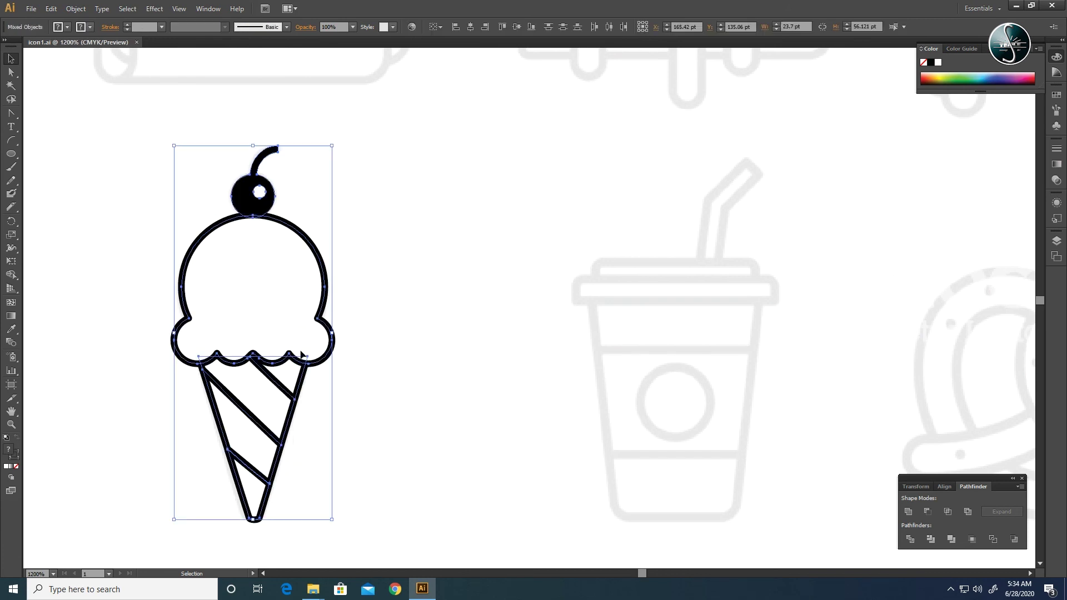
pyautogui.moveTo(318, 361); pyautogui.dragTo(458, 349)
pyautogui.hotkey('ctrl', 'z')
# - Set the scoop's fill to none to expose the sketched highlight lines, and deselect
pyautogui.click(358, 311)
pyautogui.moveTo(324, 300); pyautogui.dragTo(326, 301)
pyautogui.hotkey('ctrl', 'z')
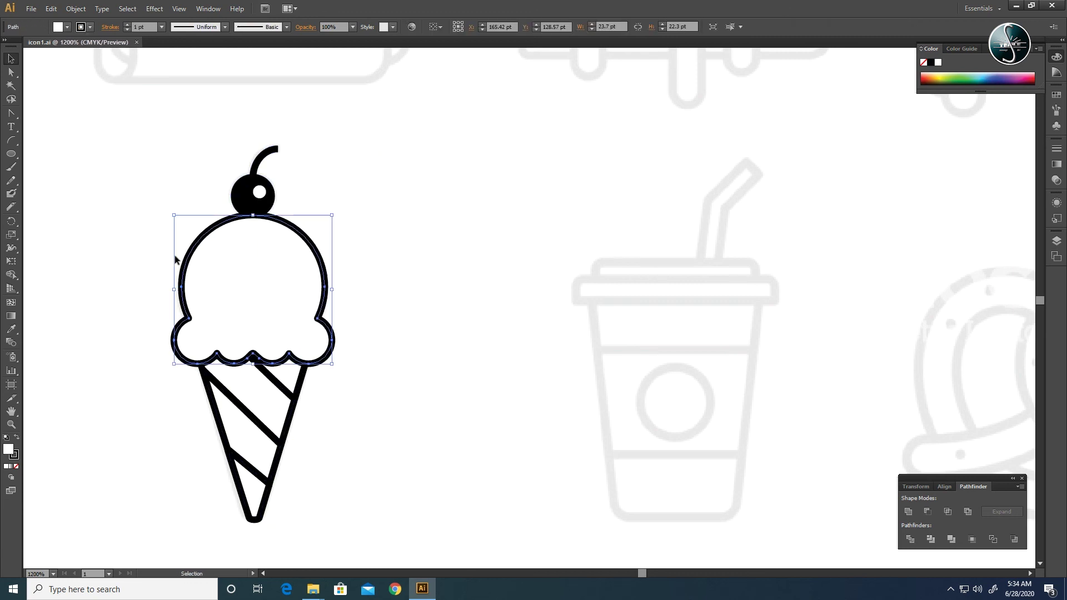
pyautogui.click(68, 27)
pyautogui.click(10, 49)
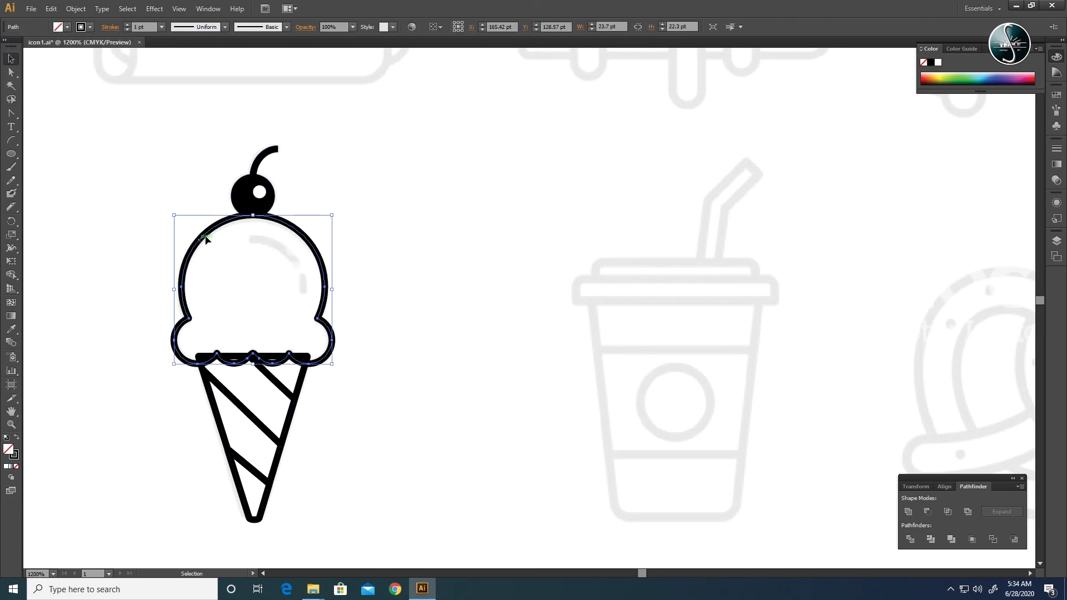
pyautogui.click(134, 243)
# - Draw an arc about 6.5 pt wide and 4.2 pt tall over the scoop's long sketched highlight and rotate it to match the curve
pyautogui.click(12, 142)
pyautogui.moveTo(253, 241); pyautogui.dragTo(296, 269)
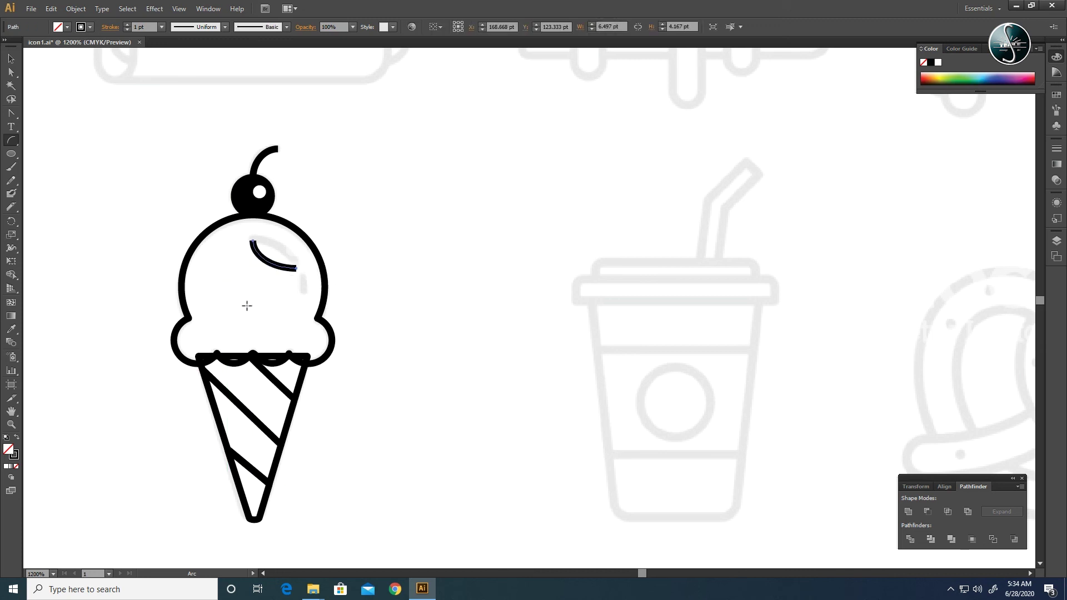
pyautogui.press('v')
pyautogui.moveTo(300, 280); pyautogui.dragTo(193, 183)
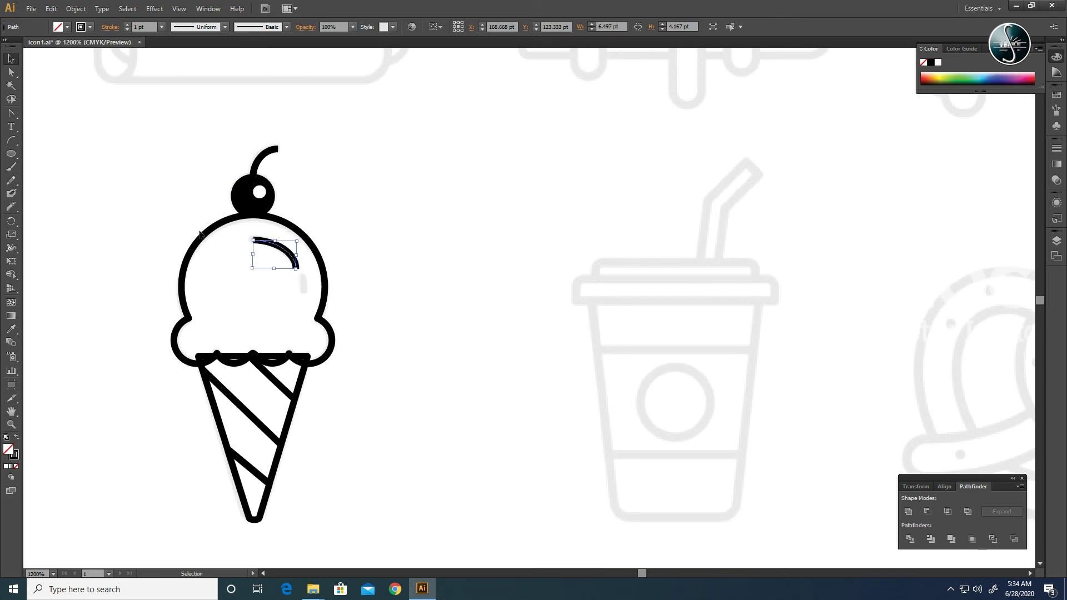
pyautogui.click(243, 326)
pyautogui.moveTo(286, 255); pyautogui.dragTo(472, 329)
pyautogui.click(355, 269)
pyautogui.hotkey('ctrl', '+')
pyautogui.moveTo(291, 277); pyautogui.dragTo(313, 301)
# - Reshape the long highlight arc with its end handles and move its upper end to X 165.206 pt, Y 120.998 pt
pyautogui.click(11, 72)
pyautogui.click(303, 276)
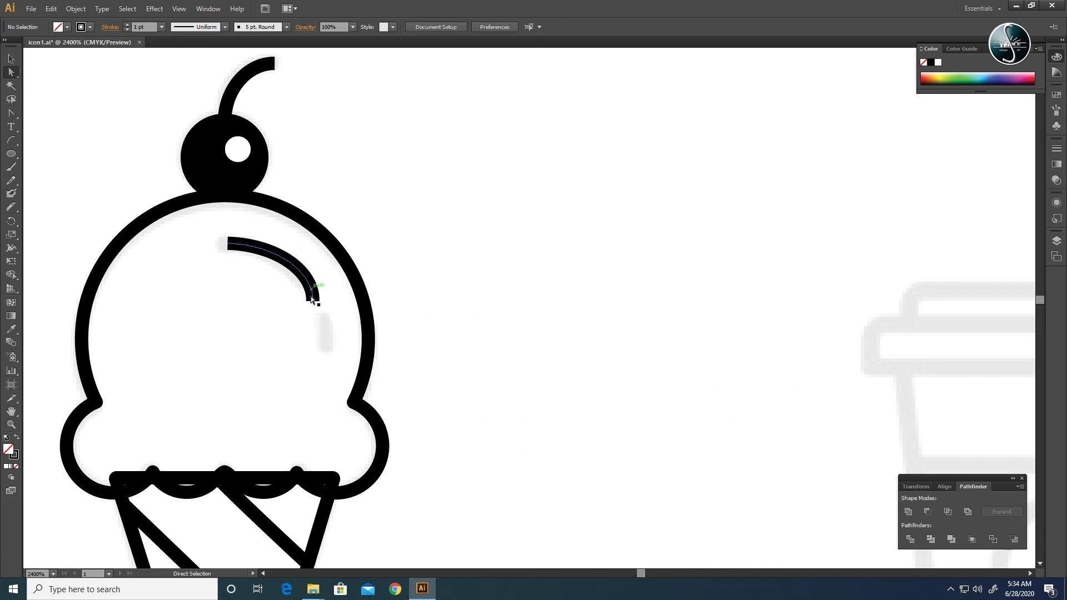
pyautogui.moveTo(314, 273); pyautogui.dragTo(304, 277)
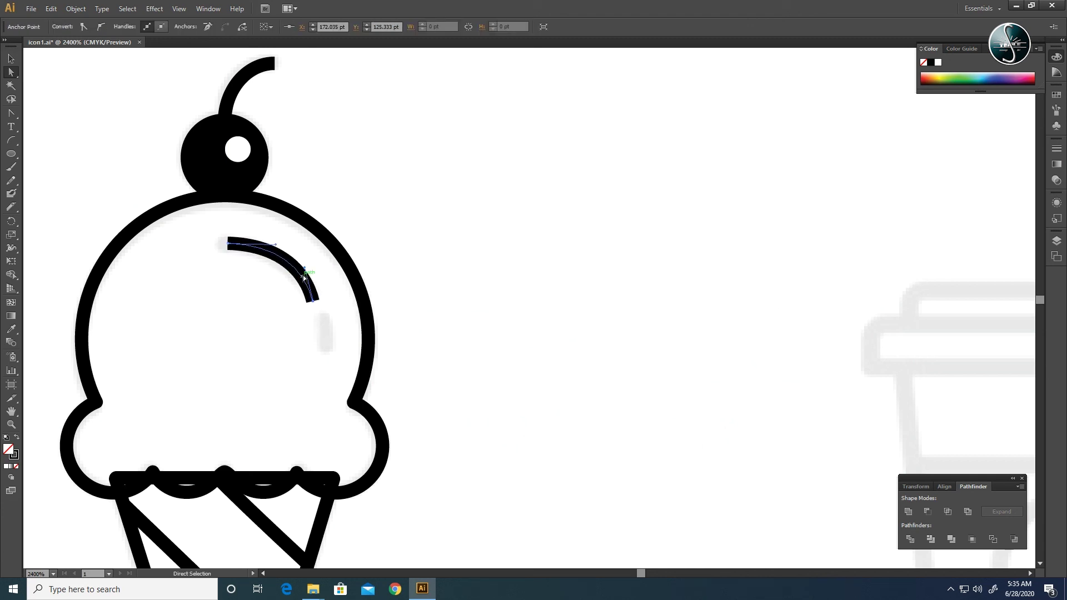
pyautogui.moveTo(233, 245); pyautogui.dragTo(264, 240)
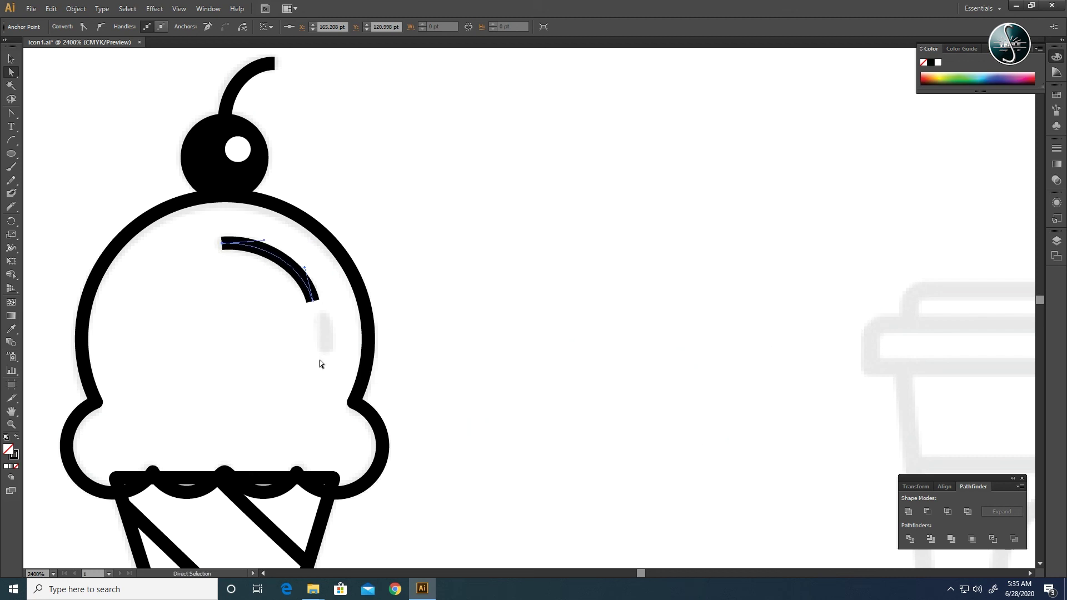
pyautogui.click(301, 320)
# - Duplicate the highlight arc below the original and shrink the copy to about 2.4 by 2.2 pt over the short sketched highlight
pyautogui.press('v')
pyautogui.click(314, 293)
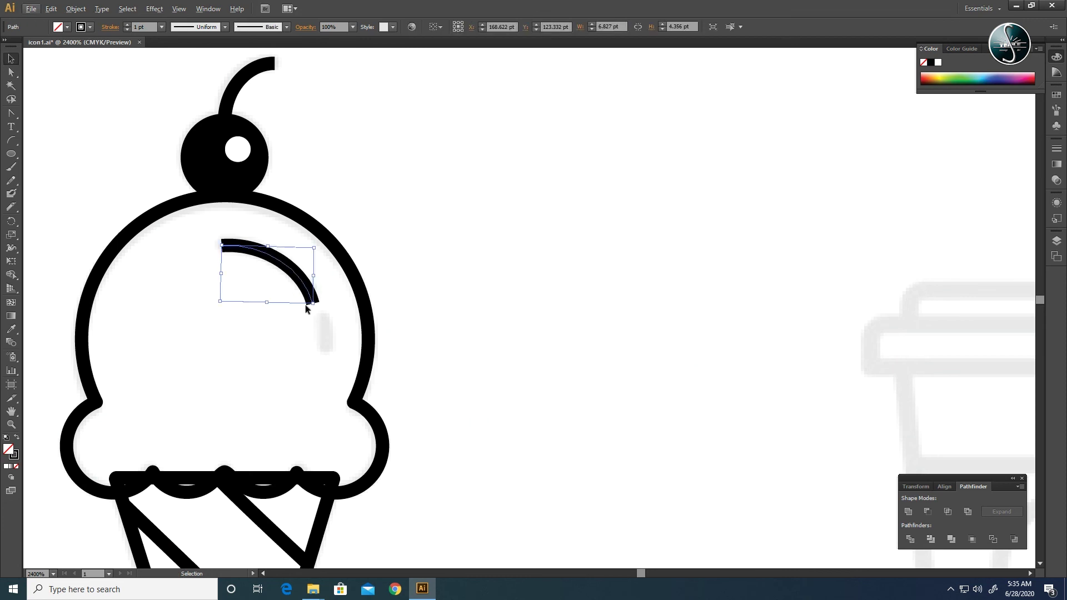
pyautogui.moveTo(312, 297); pyautogui.dragTo(304, 370)
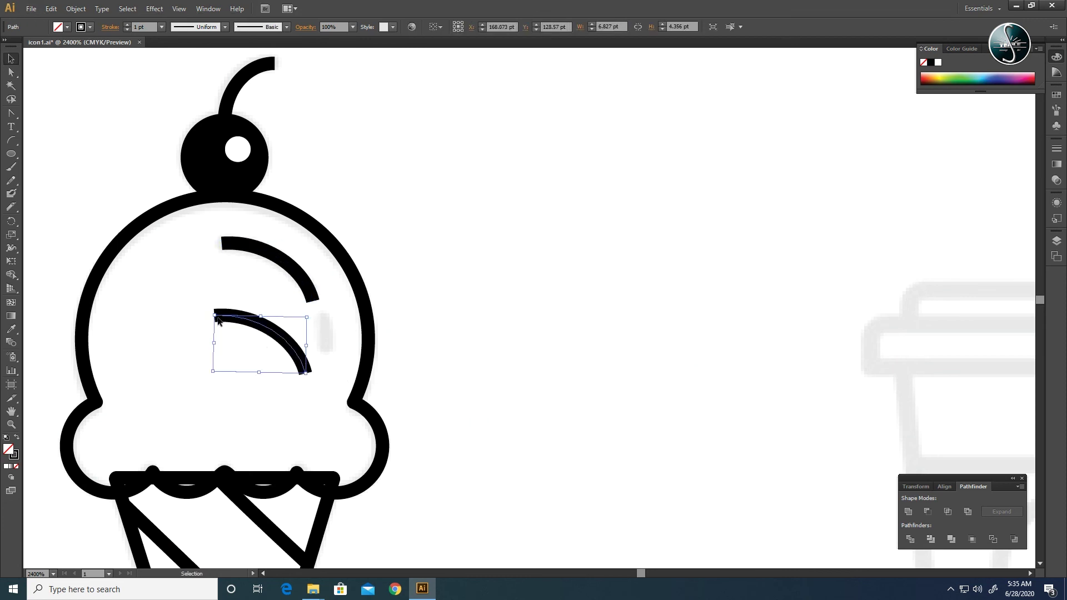
pyautogui.moveTo(215, 343); pyautogui.dragTo(294, 324)
# - Move the short arc's upper end to X 172.75 pt, Y 126.5 pt, bend its handles along the sketched highlight, and deselect
pyautogui.click(11, 72)
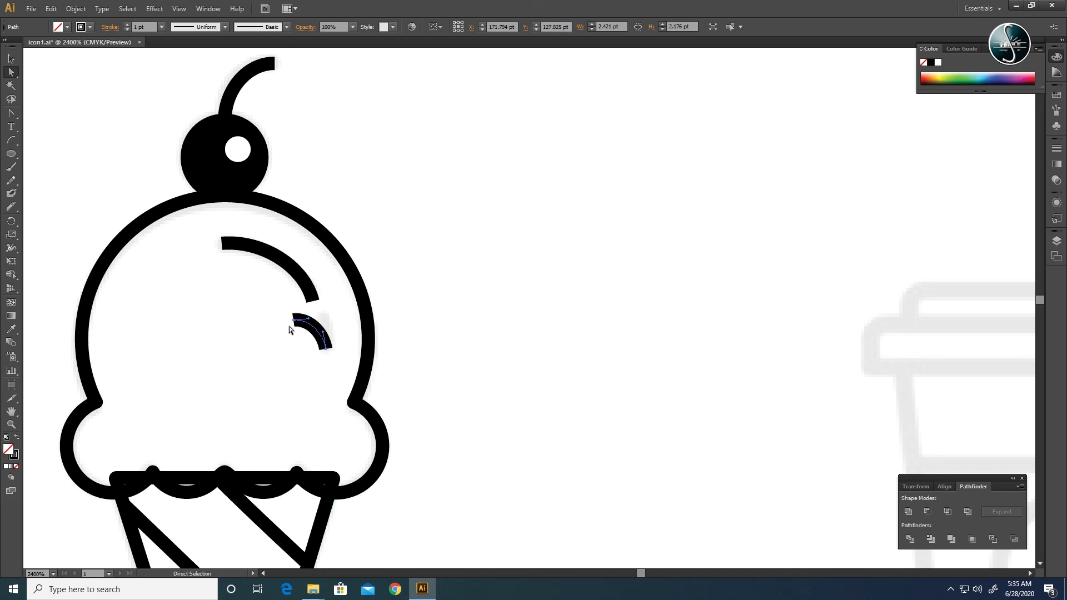
pyautogui.click(295, 319)
pyautogui.moveTo(300, 316)
pyautogui.mouseDown()
pyautogui.moveTo(336, 318)
pyautogui.moveTo(328, 342)
pyautogui.moveTo(328, 329)
pyautogui.mouseUp()
pyautogui.click(220, 388)
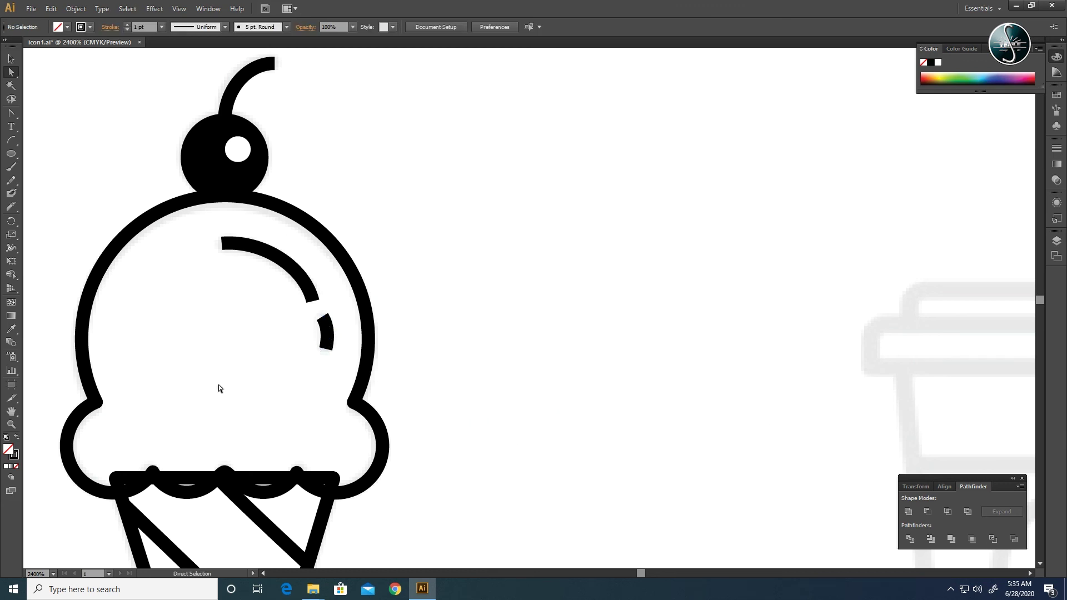
pyautogui.click(326, 321)
pyautogui.click(323, 317)
pyautogui.moveTo(329, 327); pyautogui.dragTo(328, 346)
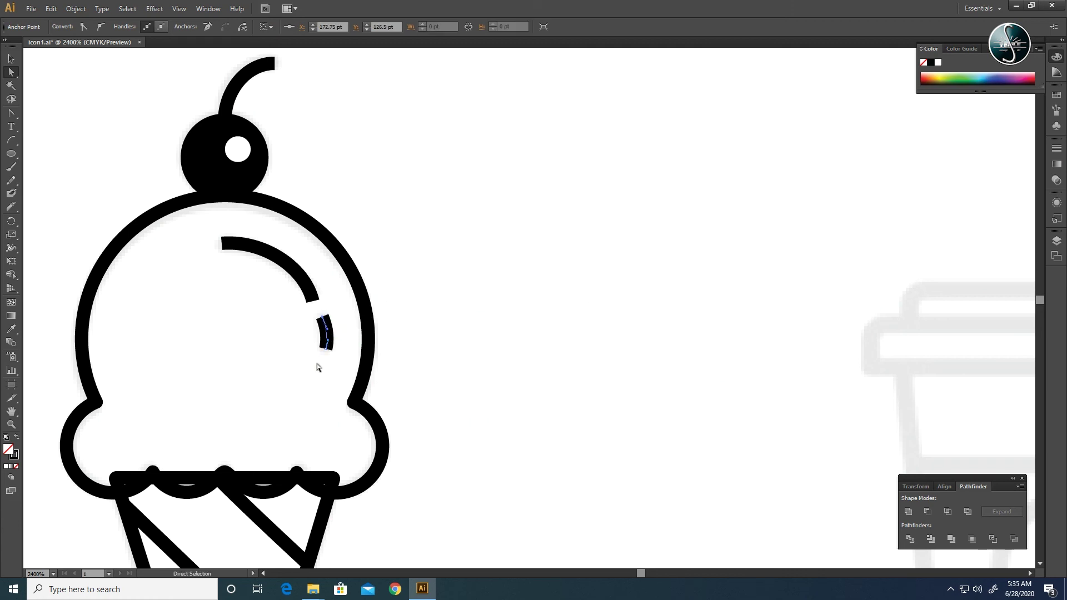
pyautogui.click(315, 307)
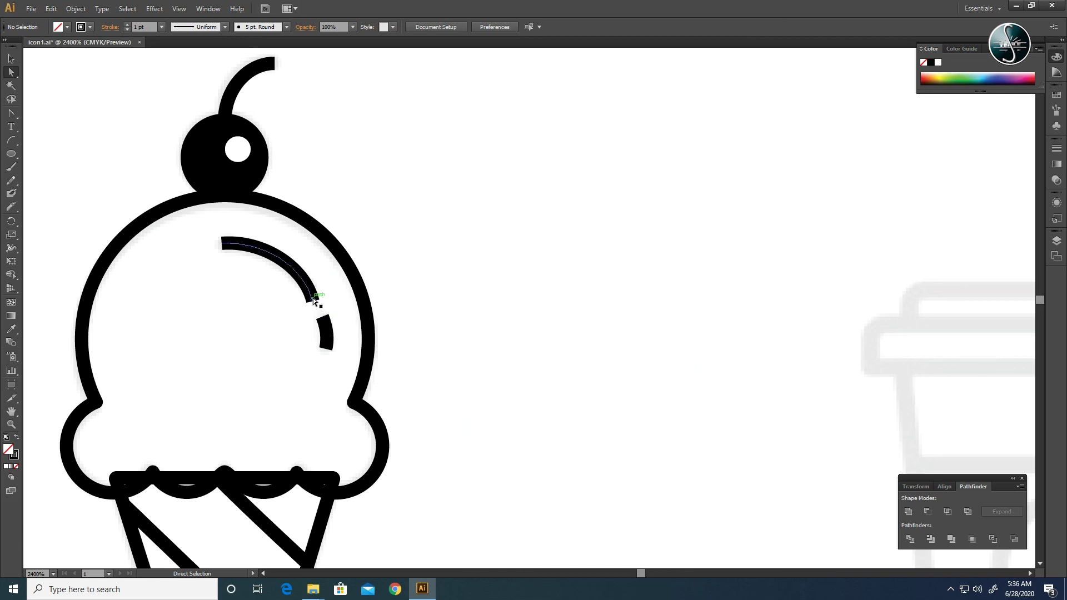
# - Refine the long highlight arc's curve with the handle of its lower end, and save the document
pyautogui.click(313, 303)
pyautogui.moveTo(305, 268); pyautogui.dragTo(297, 265)
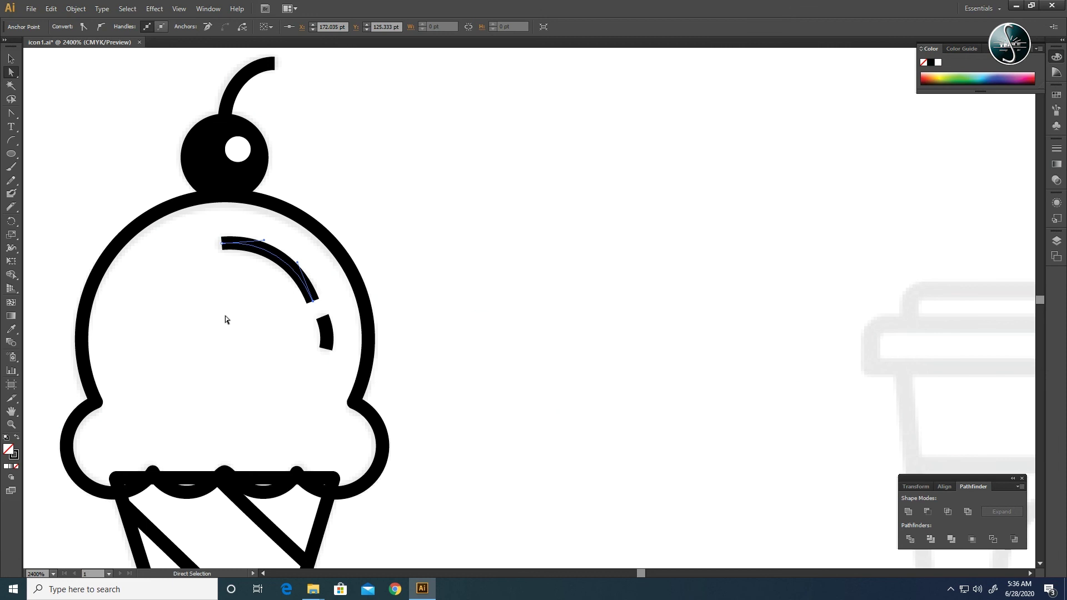
pyautogui.moveTo(269, 407); pyautogui.dragTo(295, 398)
pyautogui.press('ctrl')
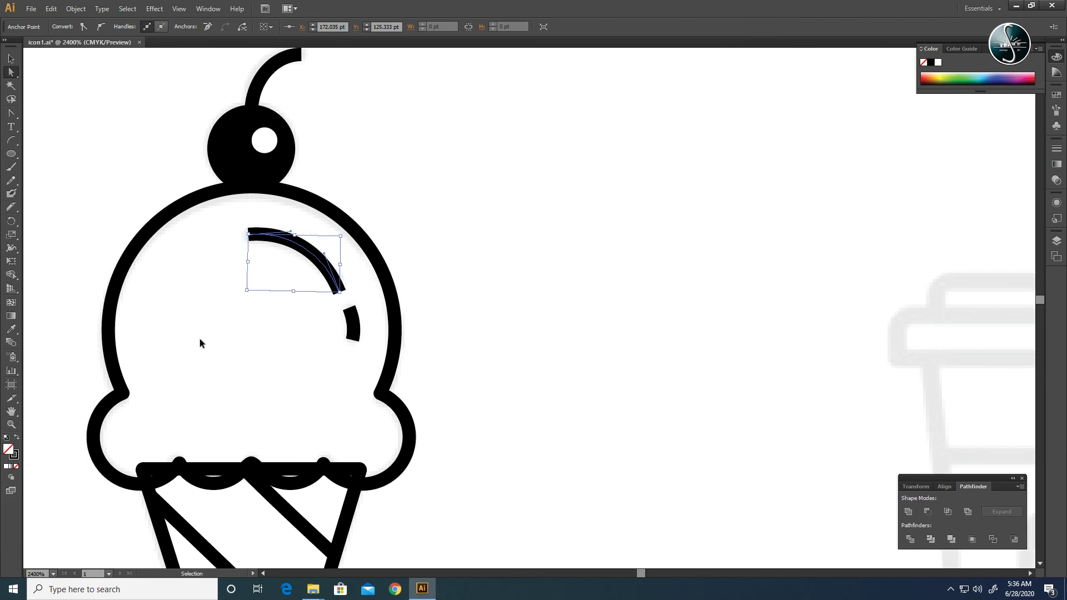
pyautogui.hotkey('ctrl', 's')
pyautogui.press('z')
pyautogui.hscroll(-2, 233, 362)
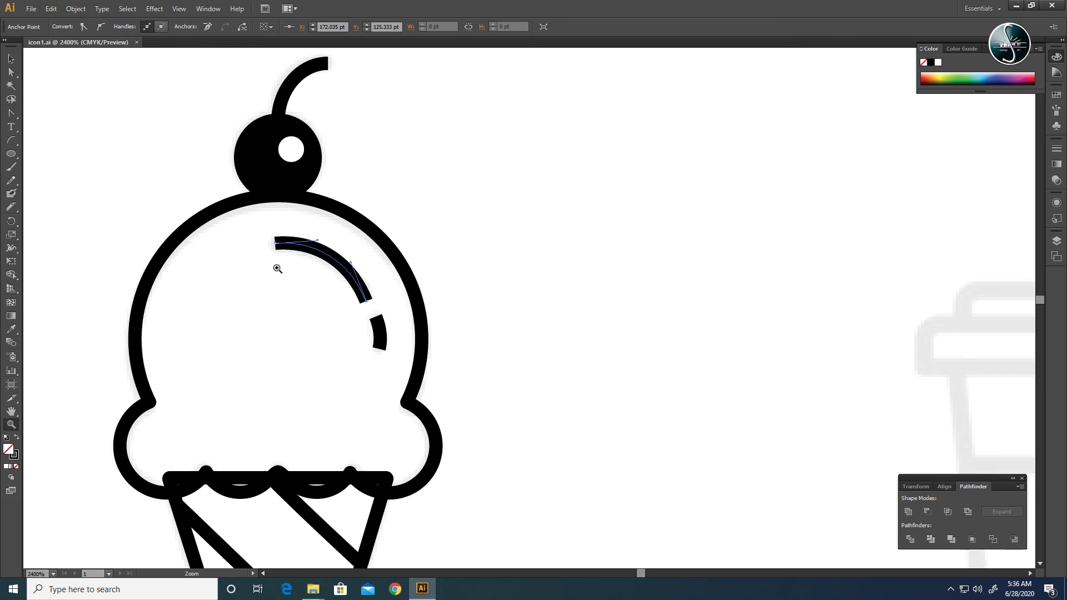
# - Fill the scalloped scoop outline with white so it covers the cone's upper edge, and deselect it
pyautogui.press('l')
pyautogui.press('v')
pyautogui.click(143, 174)
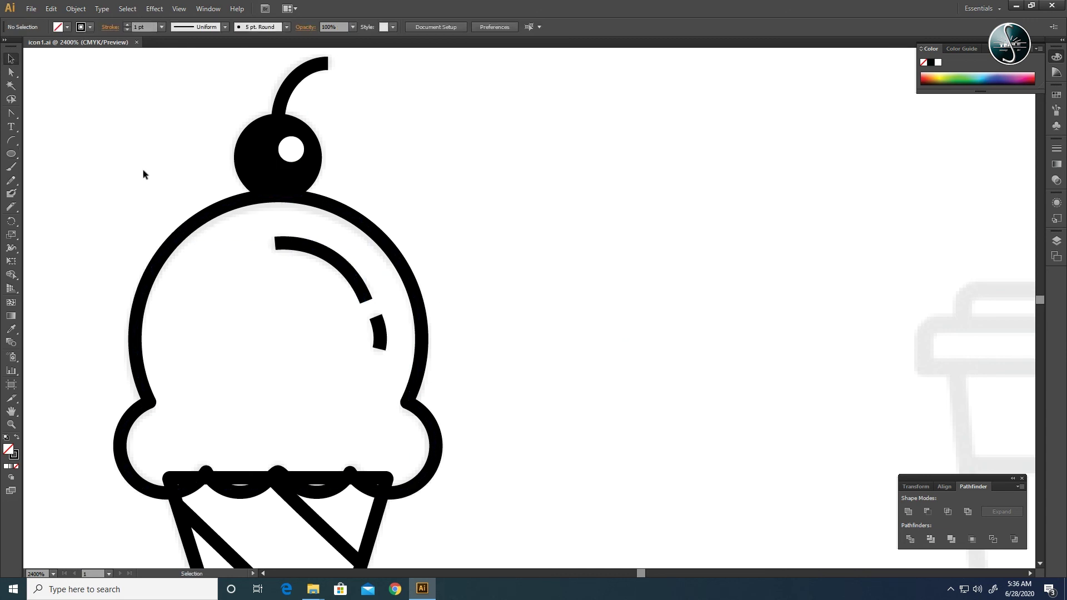
pyautogui.click(68, 28)
pyautogui.click(23, 46)
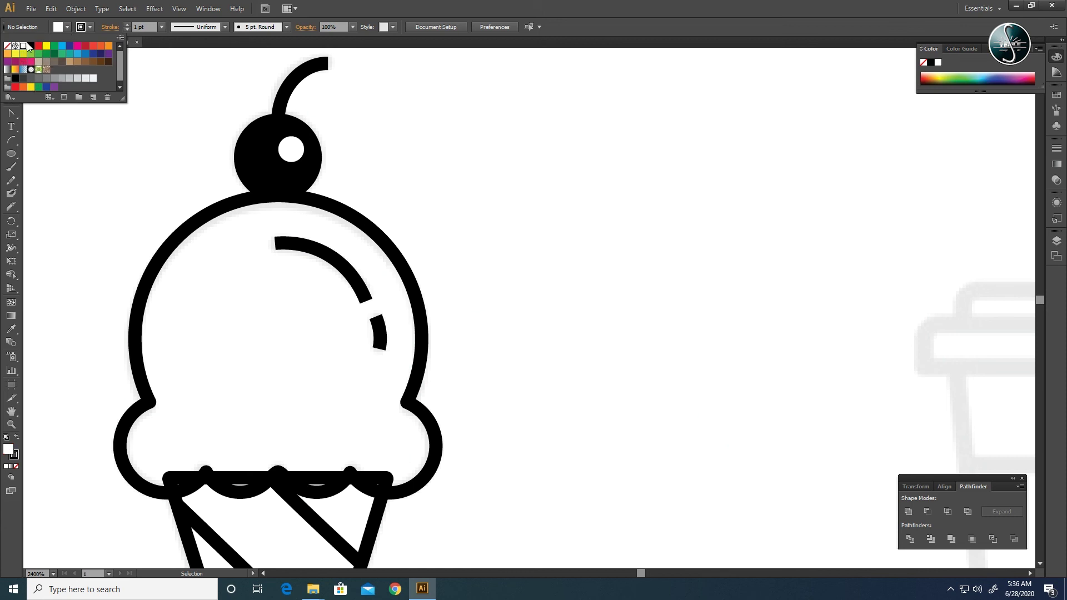
pyautogui.moveTo(340, 383); pyautogui.dragTo(468, 383)
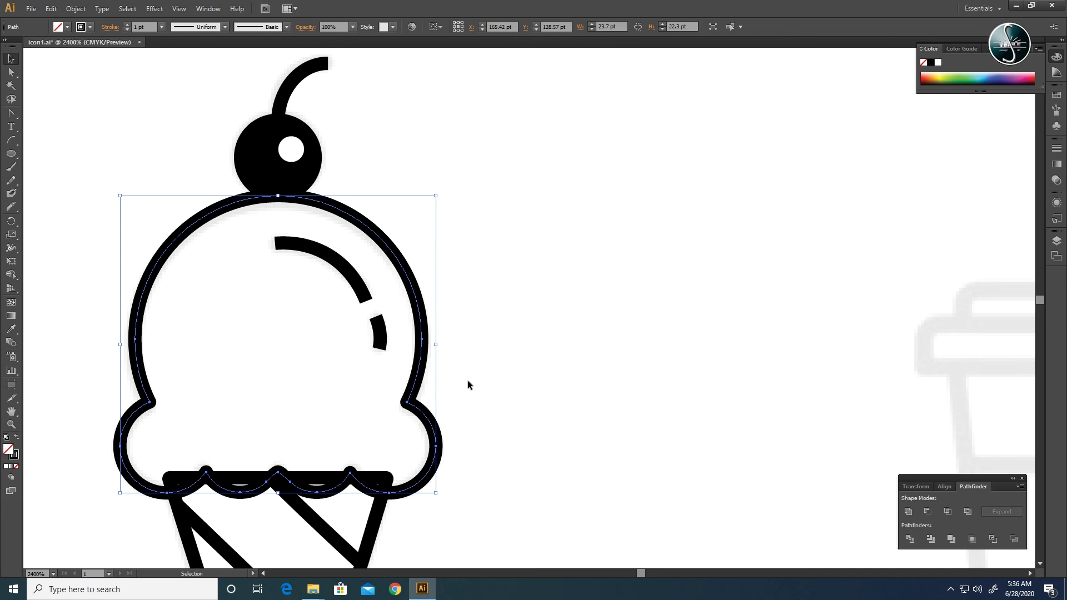
pyautogui.click(66, 27)
pyautogui.click(22, 45)
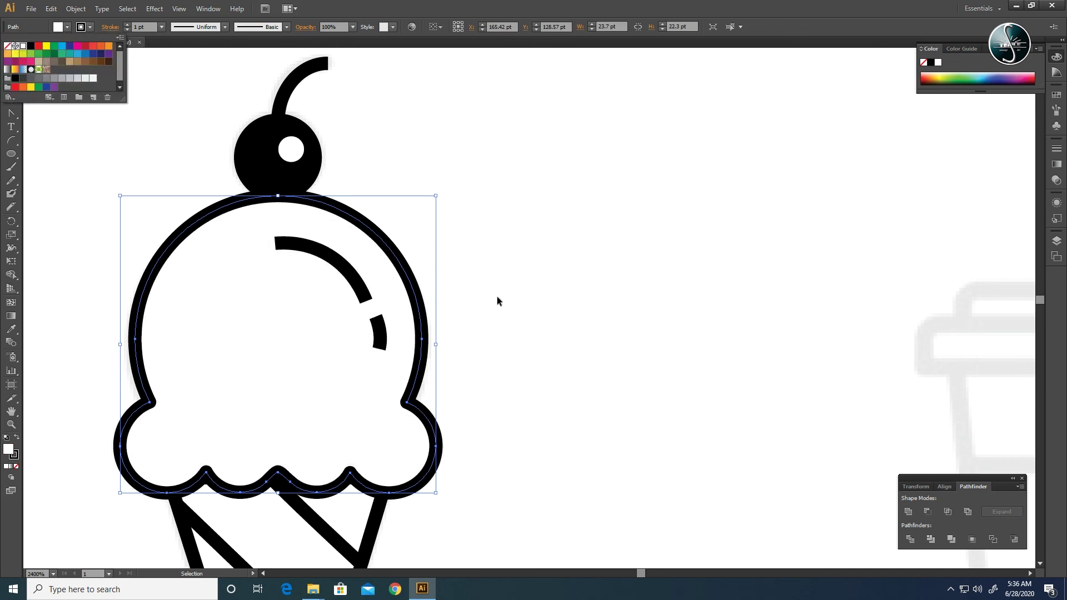
pyautogui.click(471, 312)
# - Select all parts of the ice cream cone icon, including the cherry and highlights, and group them
pyautogui.press('a')
pyautogui.hotkey('ctrl', '-')
pyautogui.hotkey('ctrl', '-')
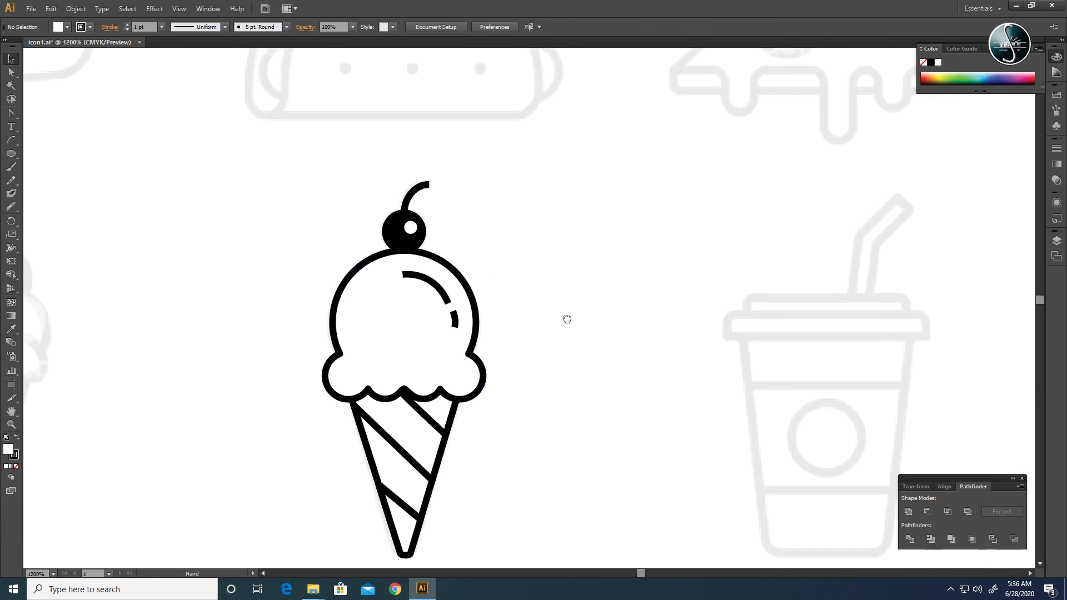
pyautogui.moveTo(567, 316); pyautogui.dragTo(435, 269)
pyautogui.moveTo(160, 135); pyautogui.dragTo(467, 519)
pyautogui.press('v')
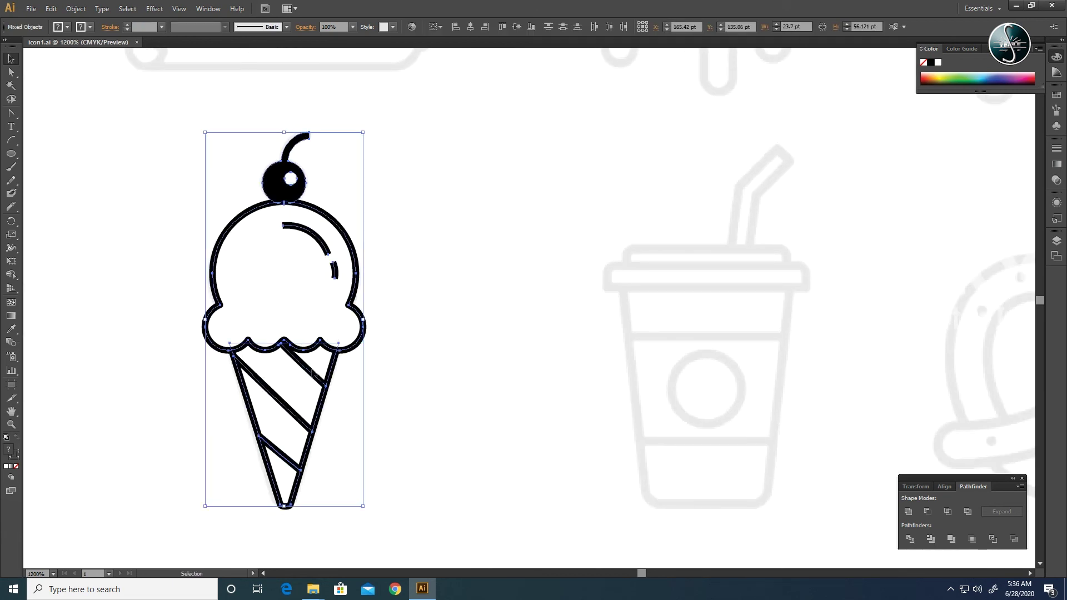
pyautogui.rightClick(312, 371)
pyautogui.click(378, 416)
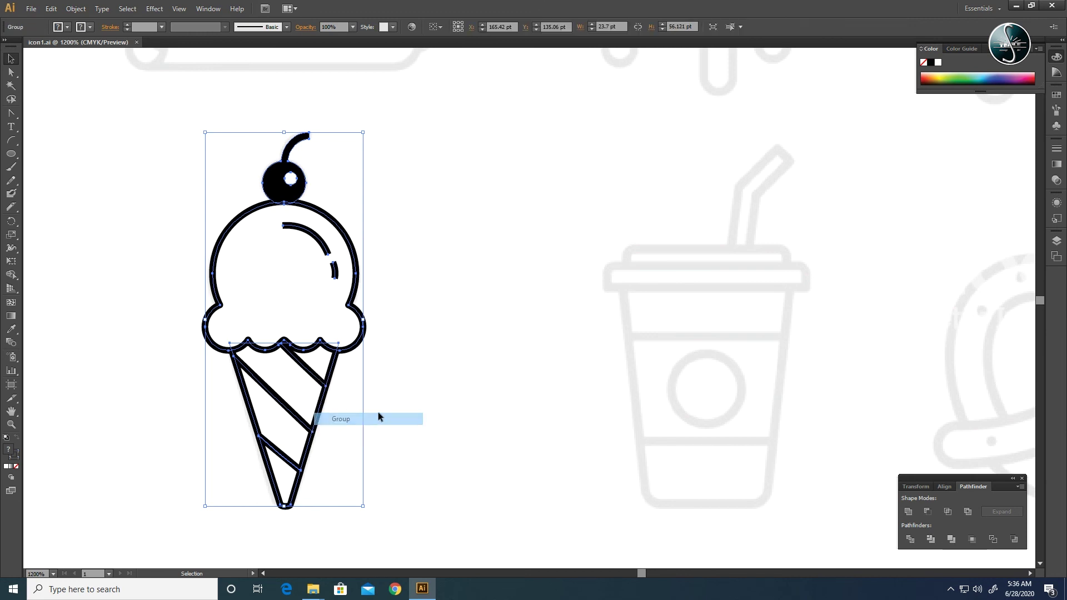
pyautogui.click(396, 362)
pyautogui.moveTo(345, 352); pyautogui.dragTo(453, 343)
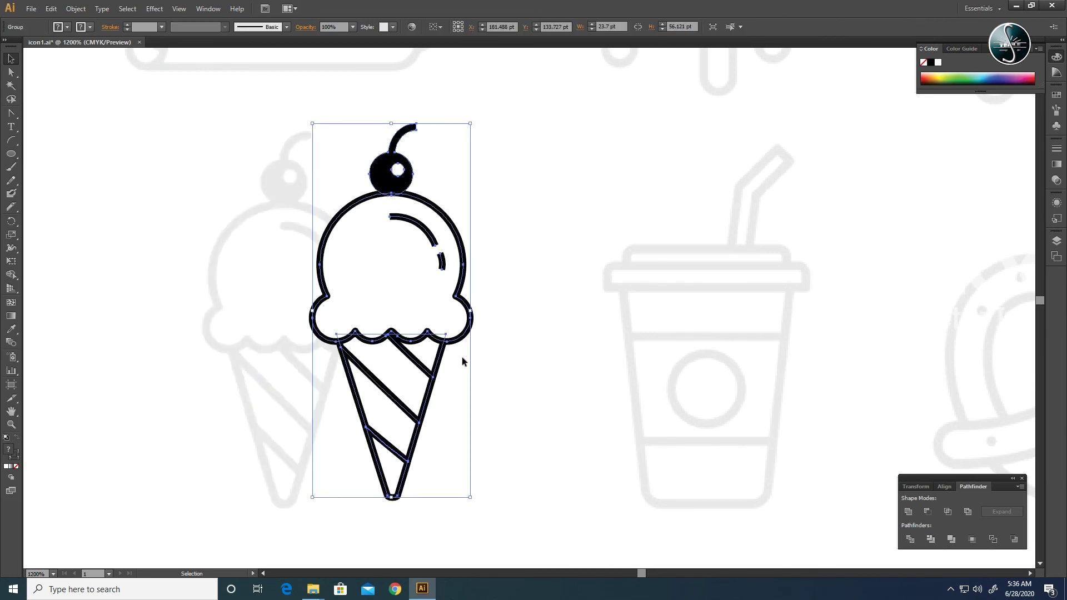
pyautogui.hotkey('ctrl', 'z')
pyautogui.click(423, 350)
# - Save the document with the grouped ice cream cone icon
pyautogui.hotkey('ctrl', 's')
pyautogui.hotkey('ctrl', '=')
pyautogui.moveTo(365, 346); pyautogui.dragTo(593, 345)
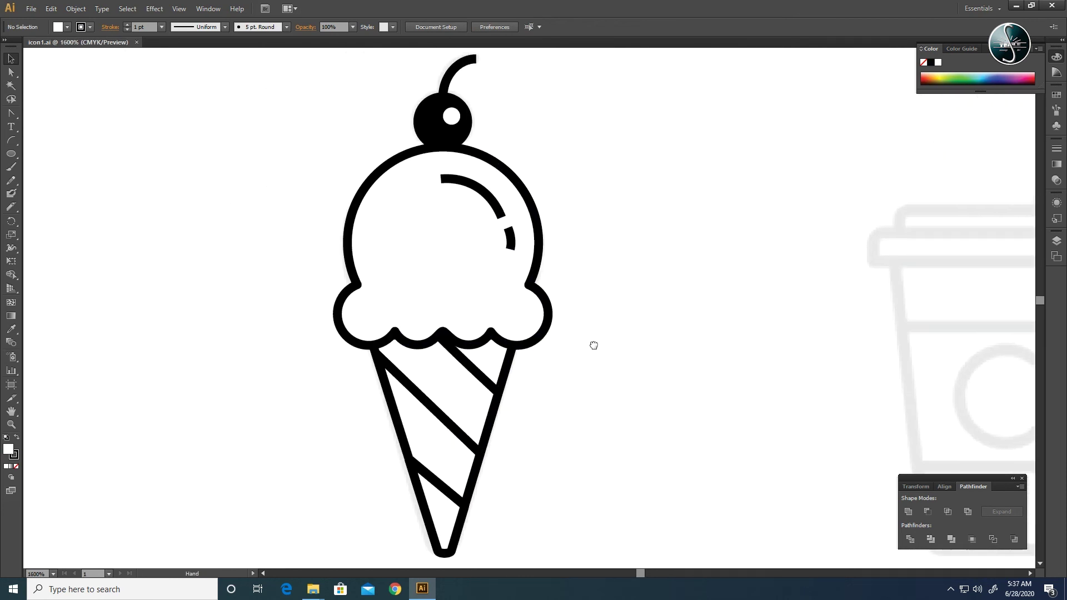